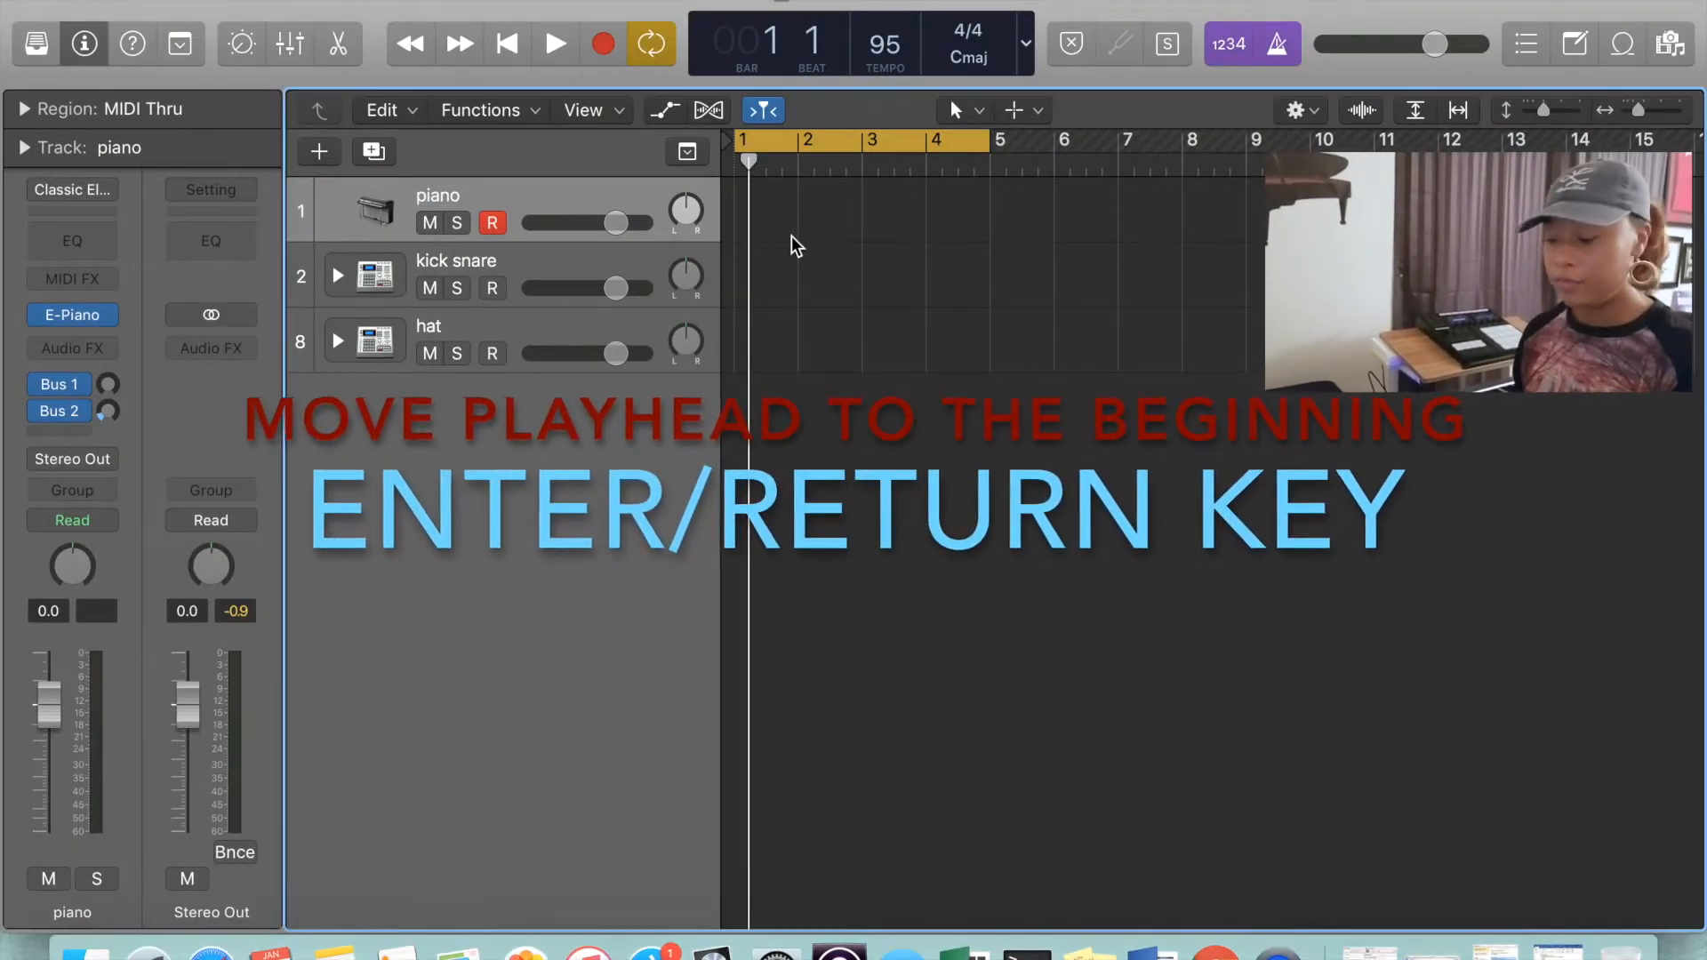
Record a four-bar part on the piano track, starting from the beginning of the project
key(Return)
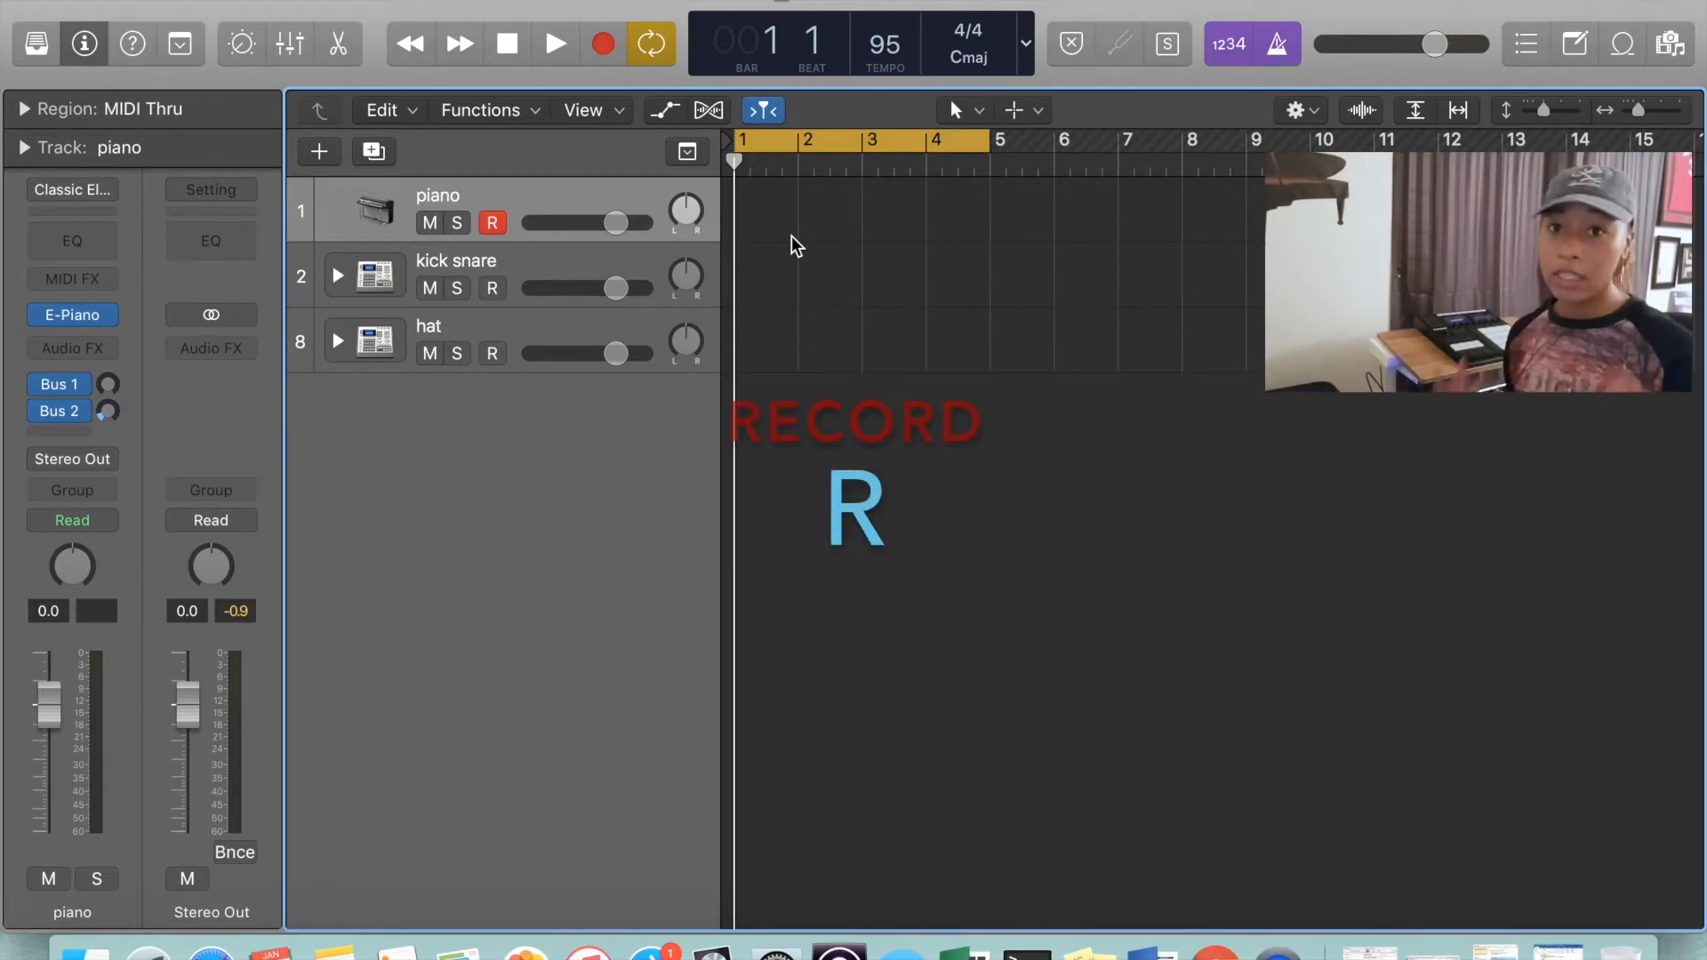
key(r)
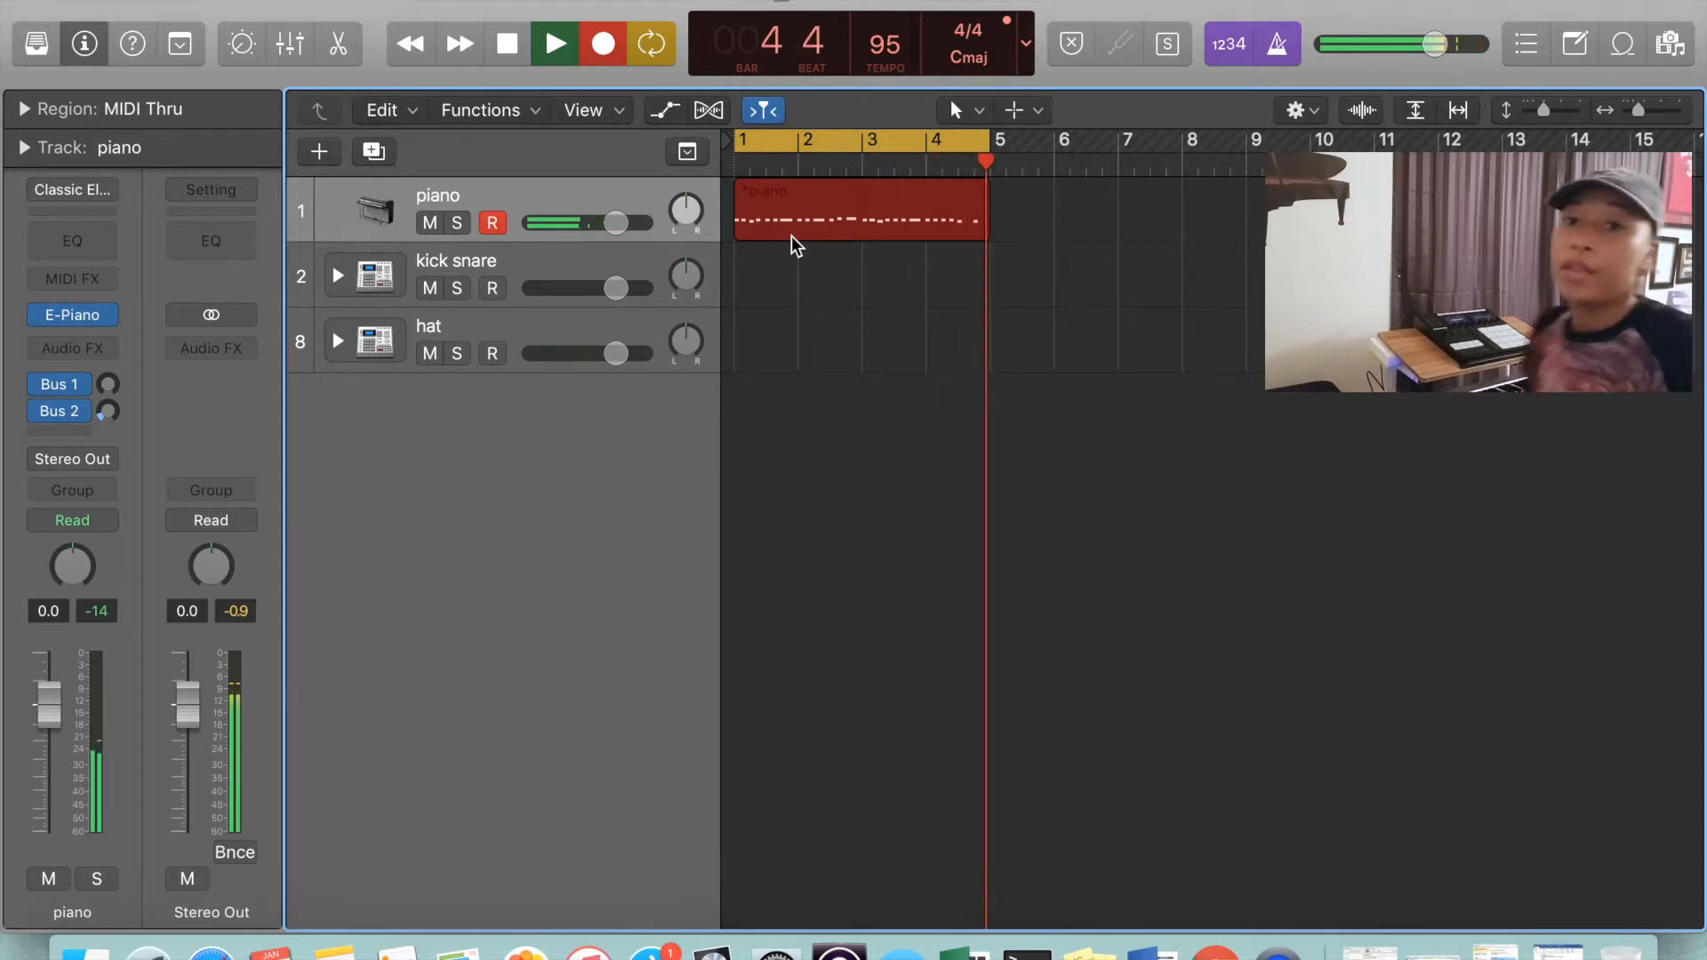
key(space)
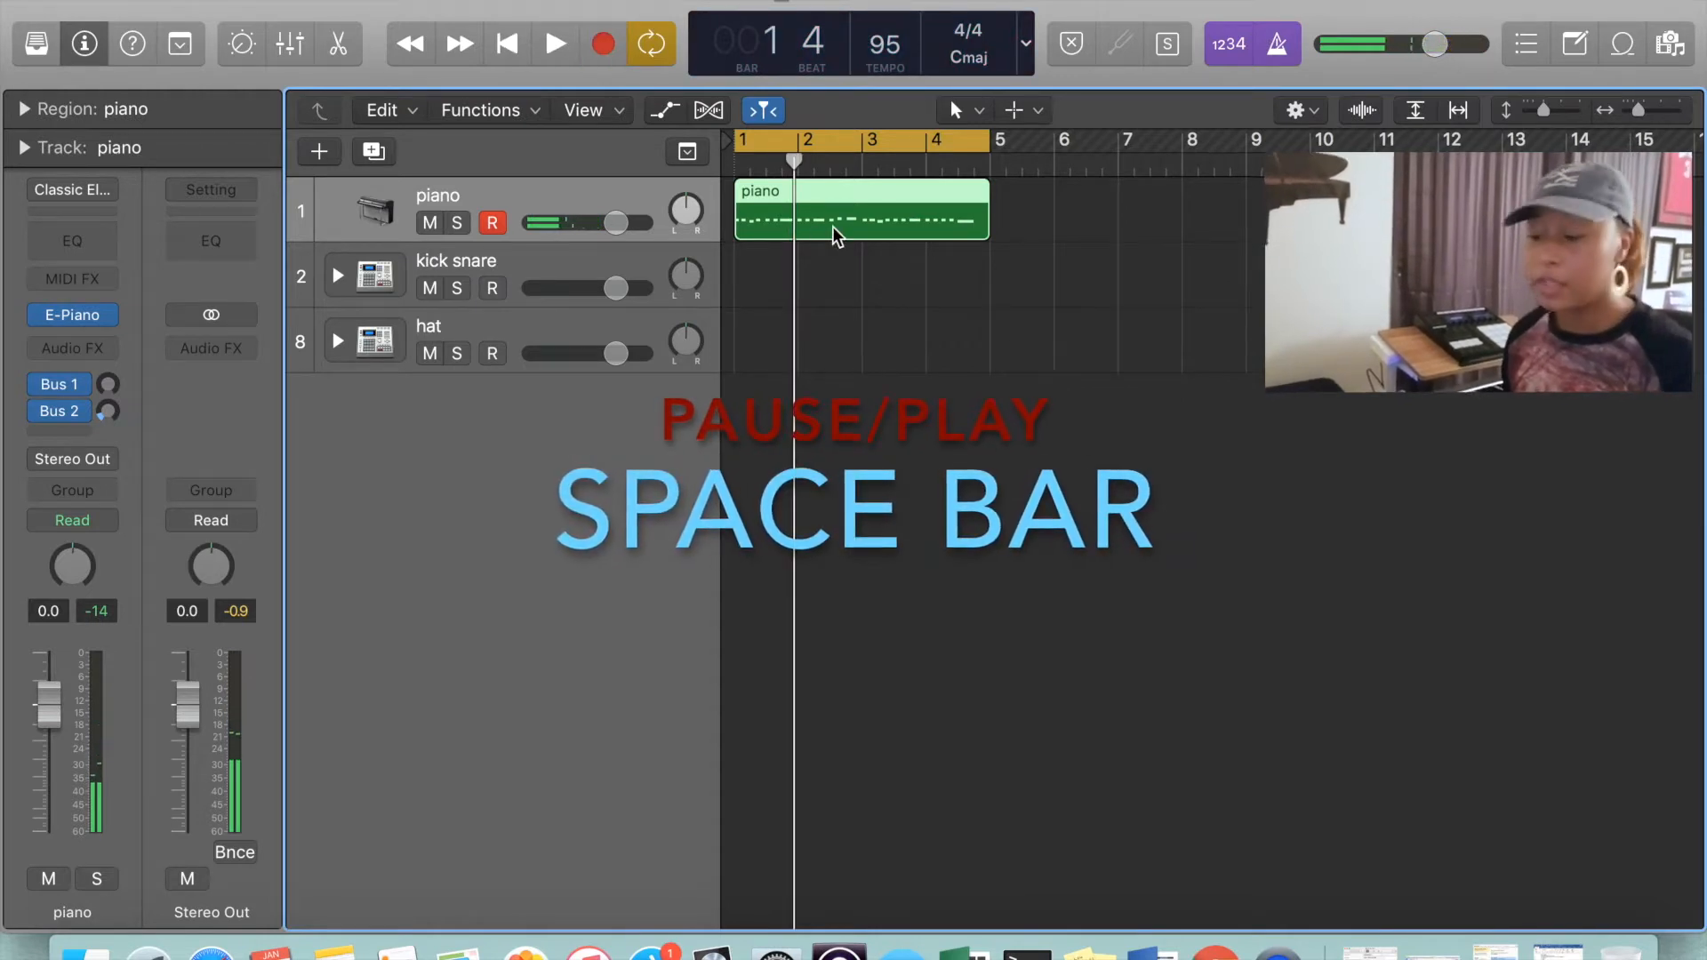
Open the recorded piano region in the Piano Roll and enlarge the editor area
double_click(832, 226)
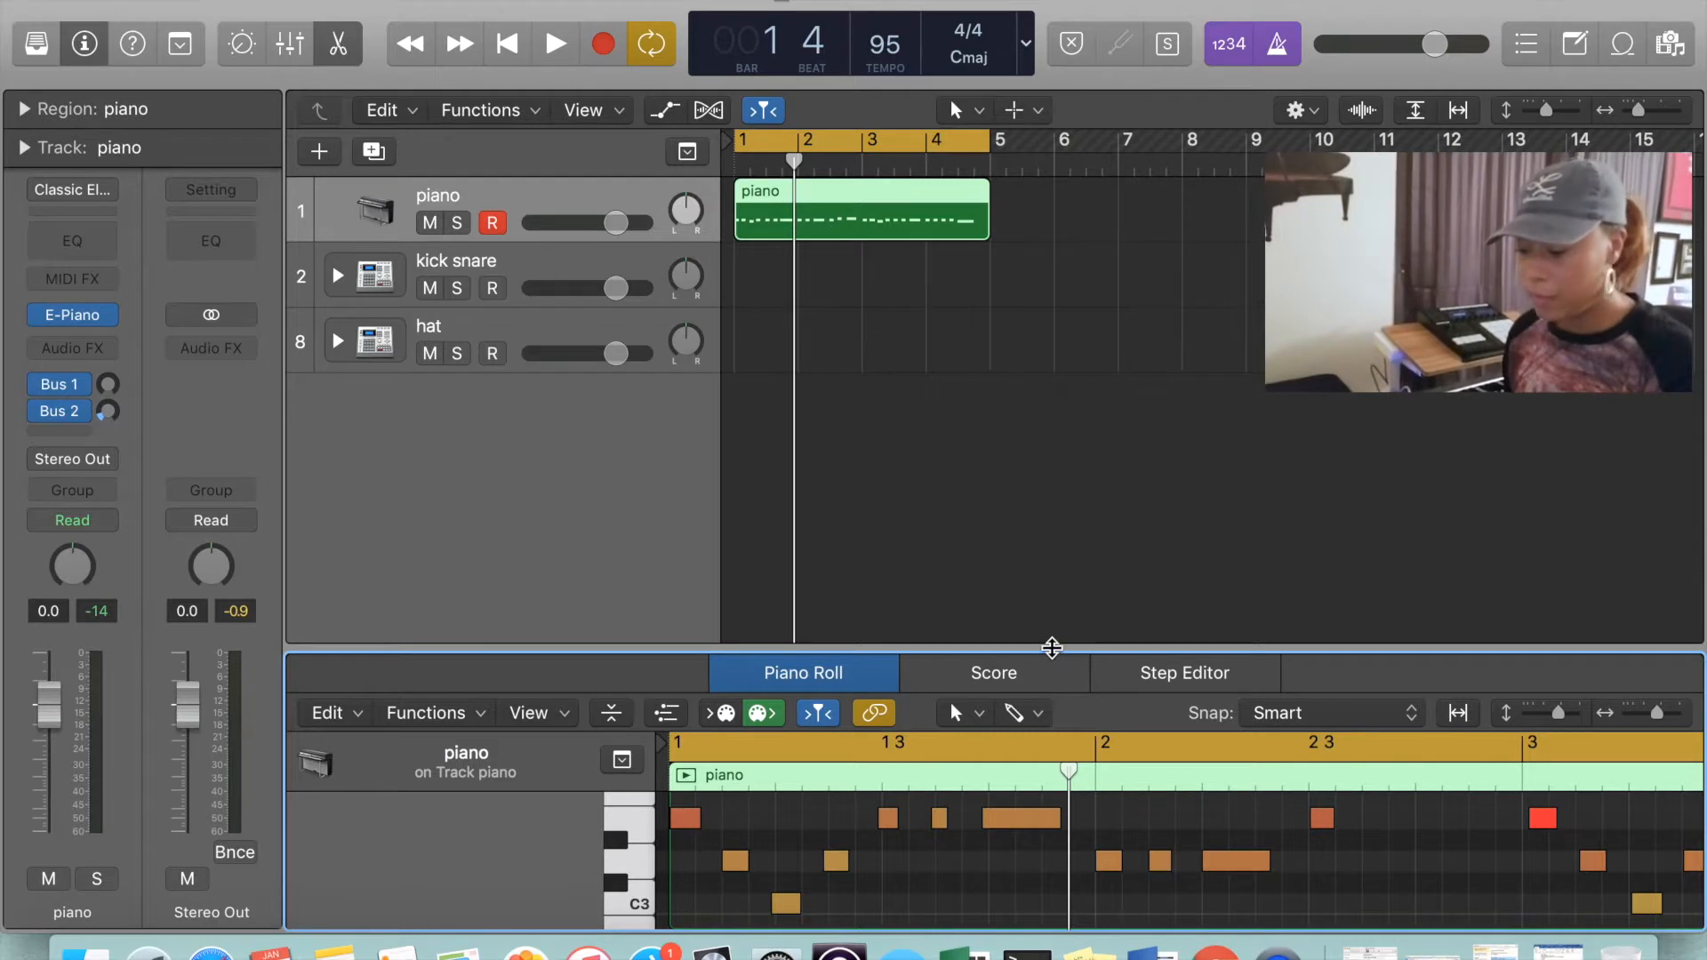
drag(1051, 650, 1031, 402)
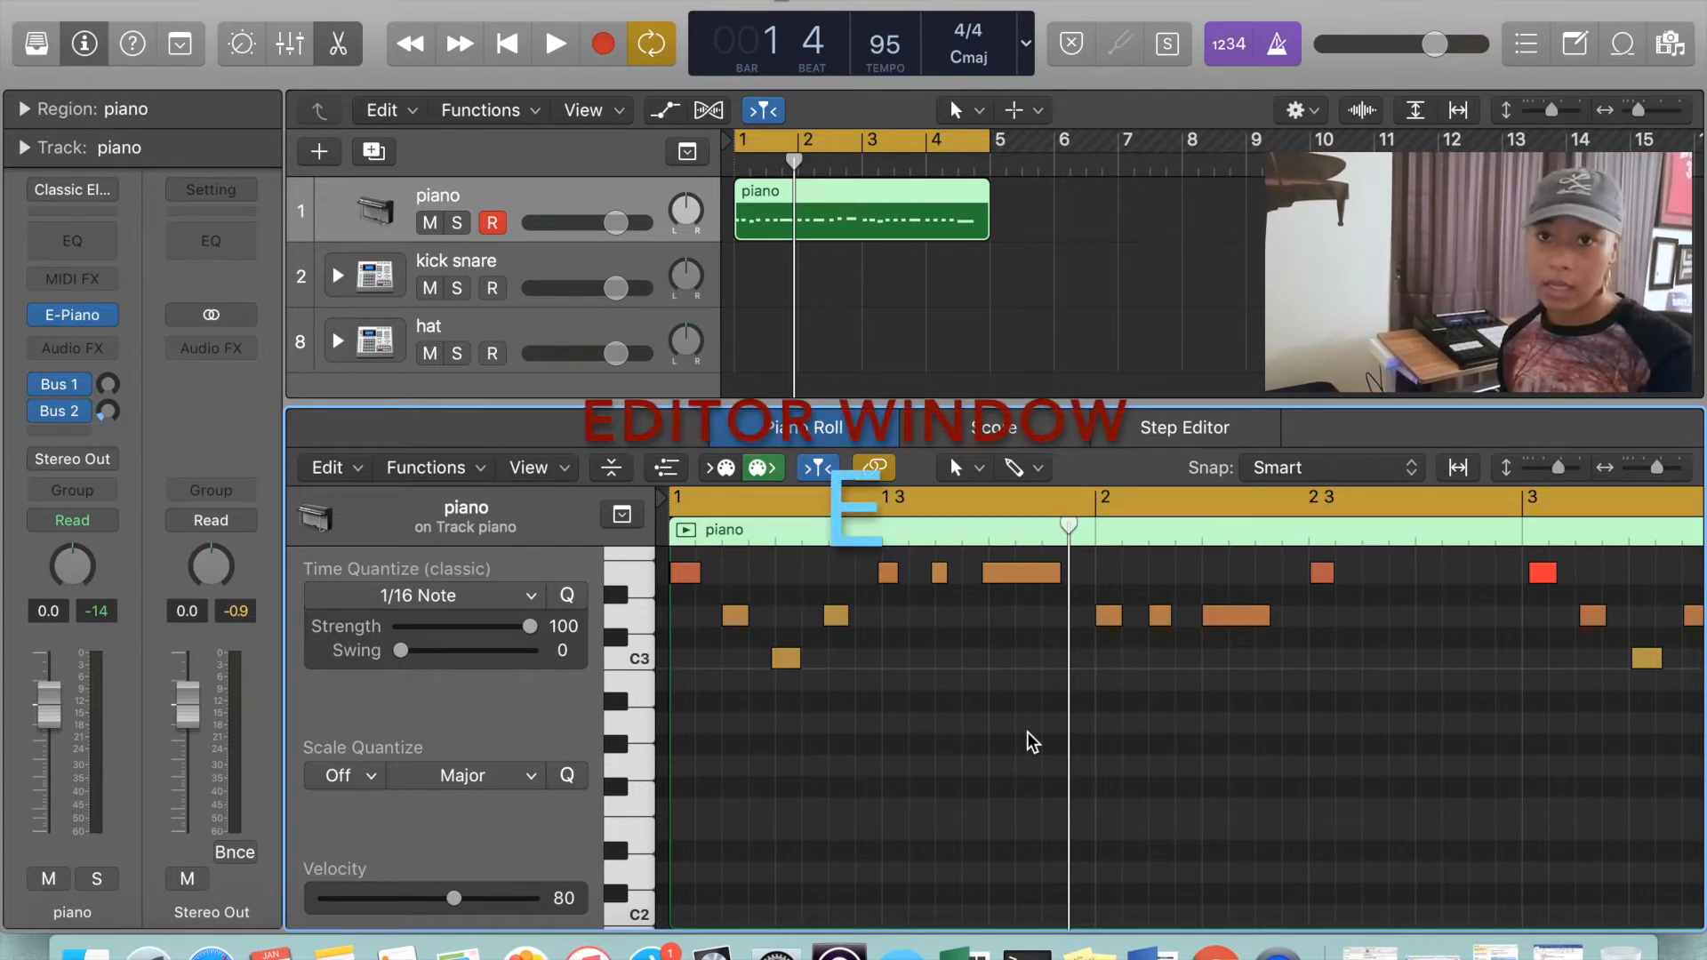
key(e)
key(e)
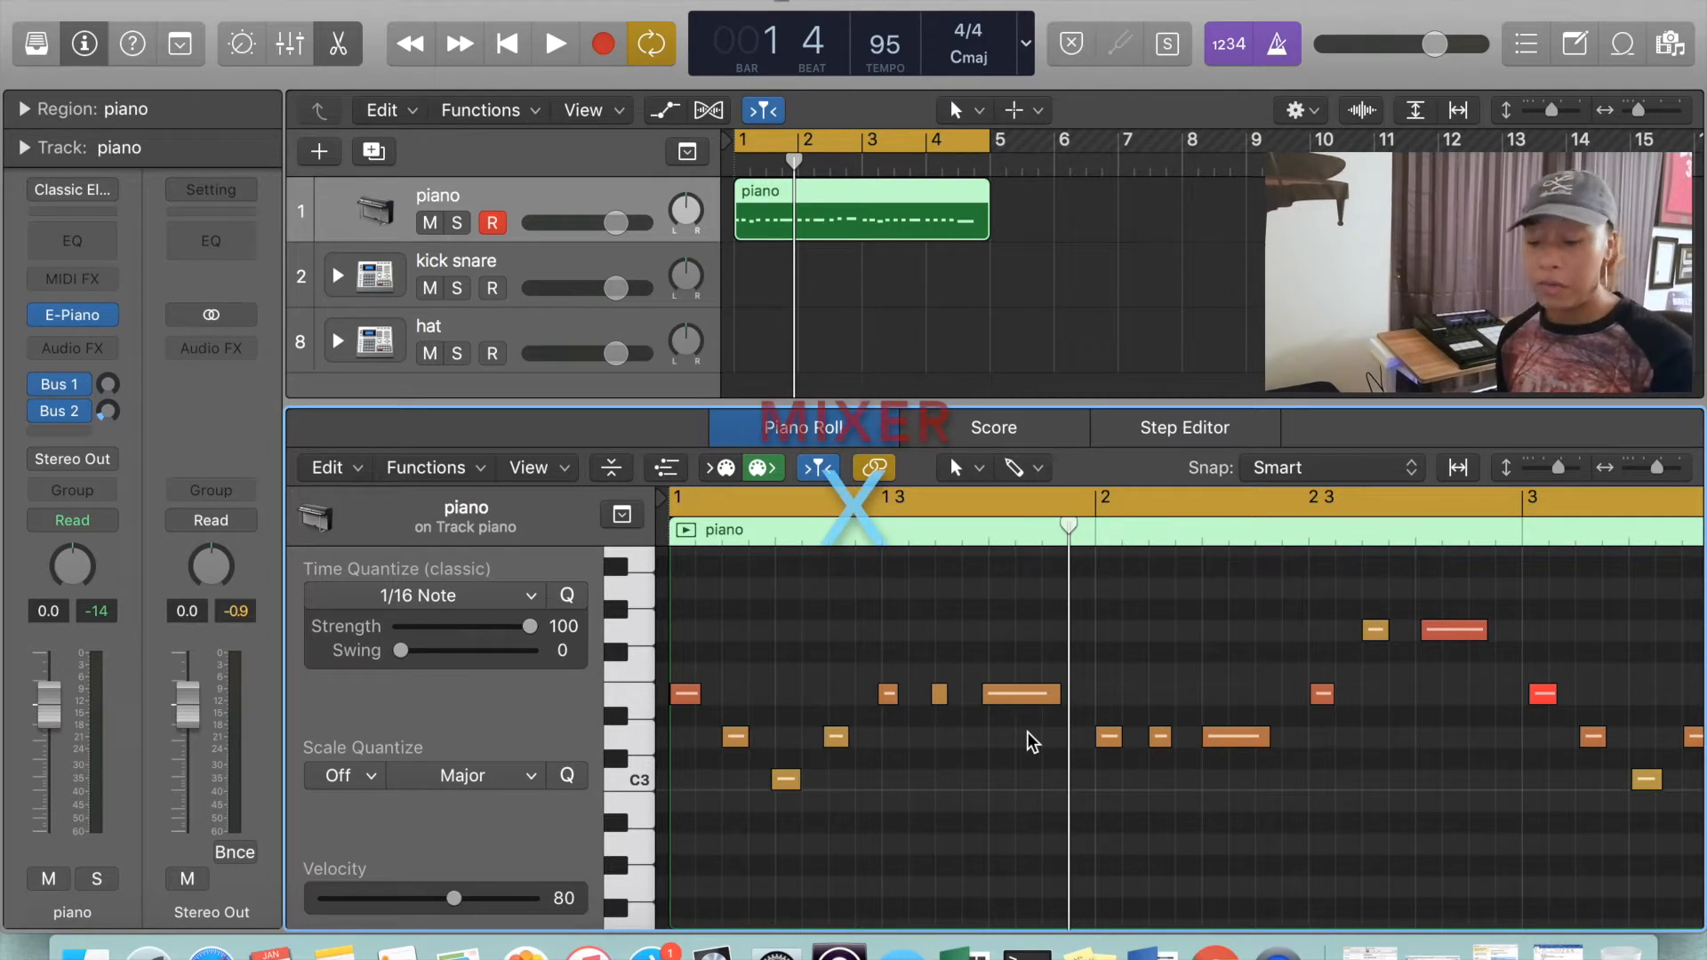
View the mixer briefly and return to the Piano Roll of the piano region
key(x)
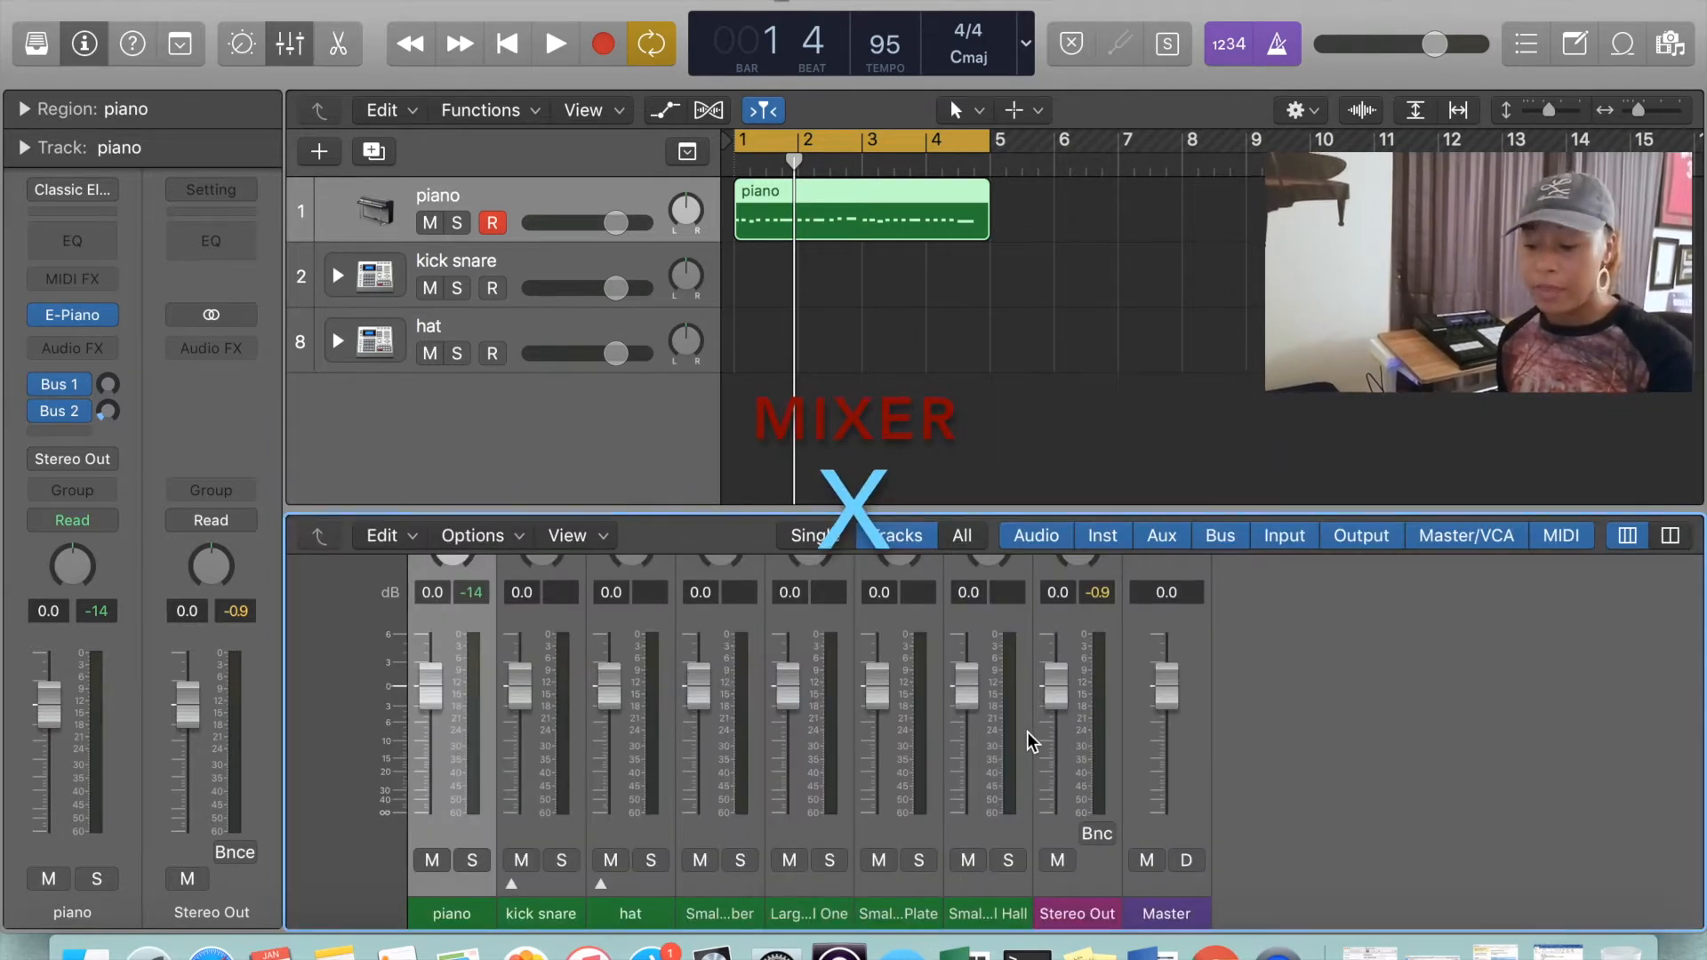
key(x)
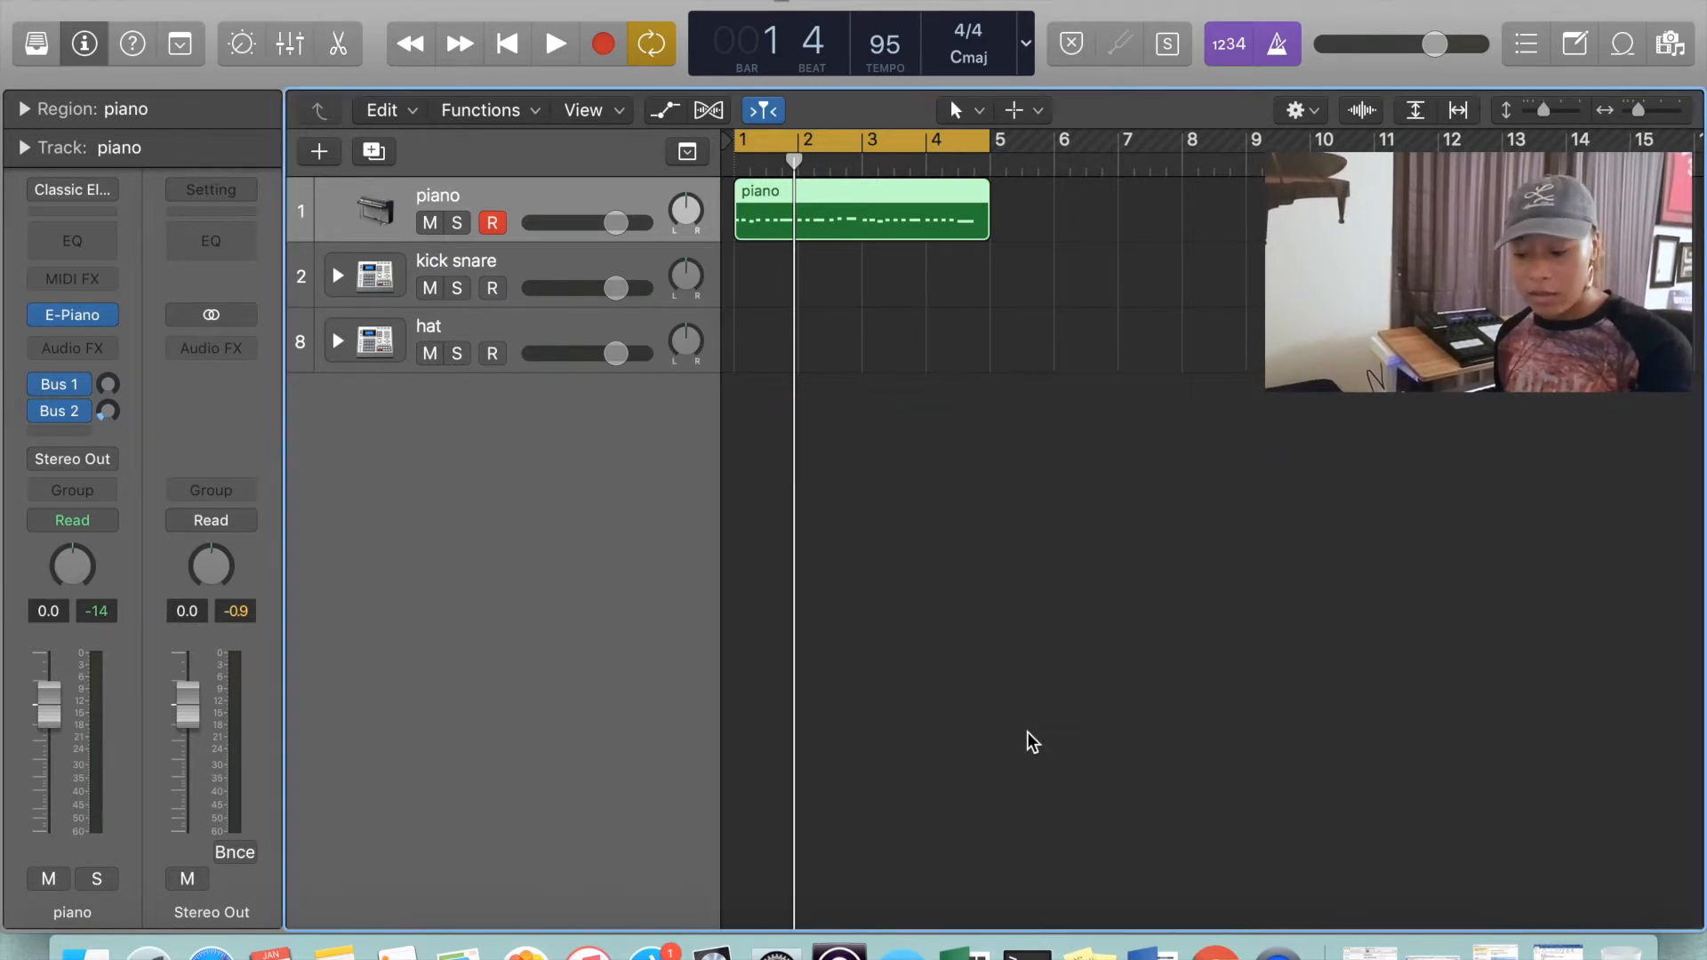
key(p)
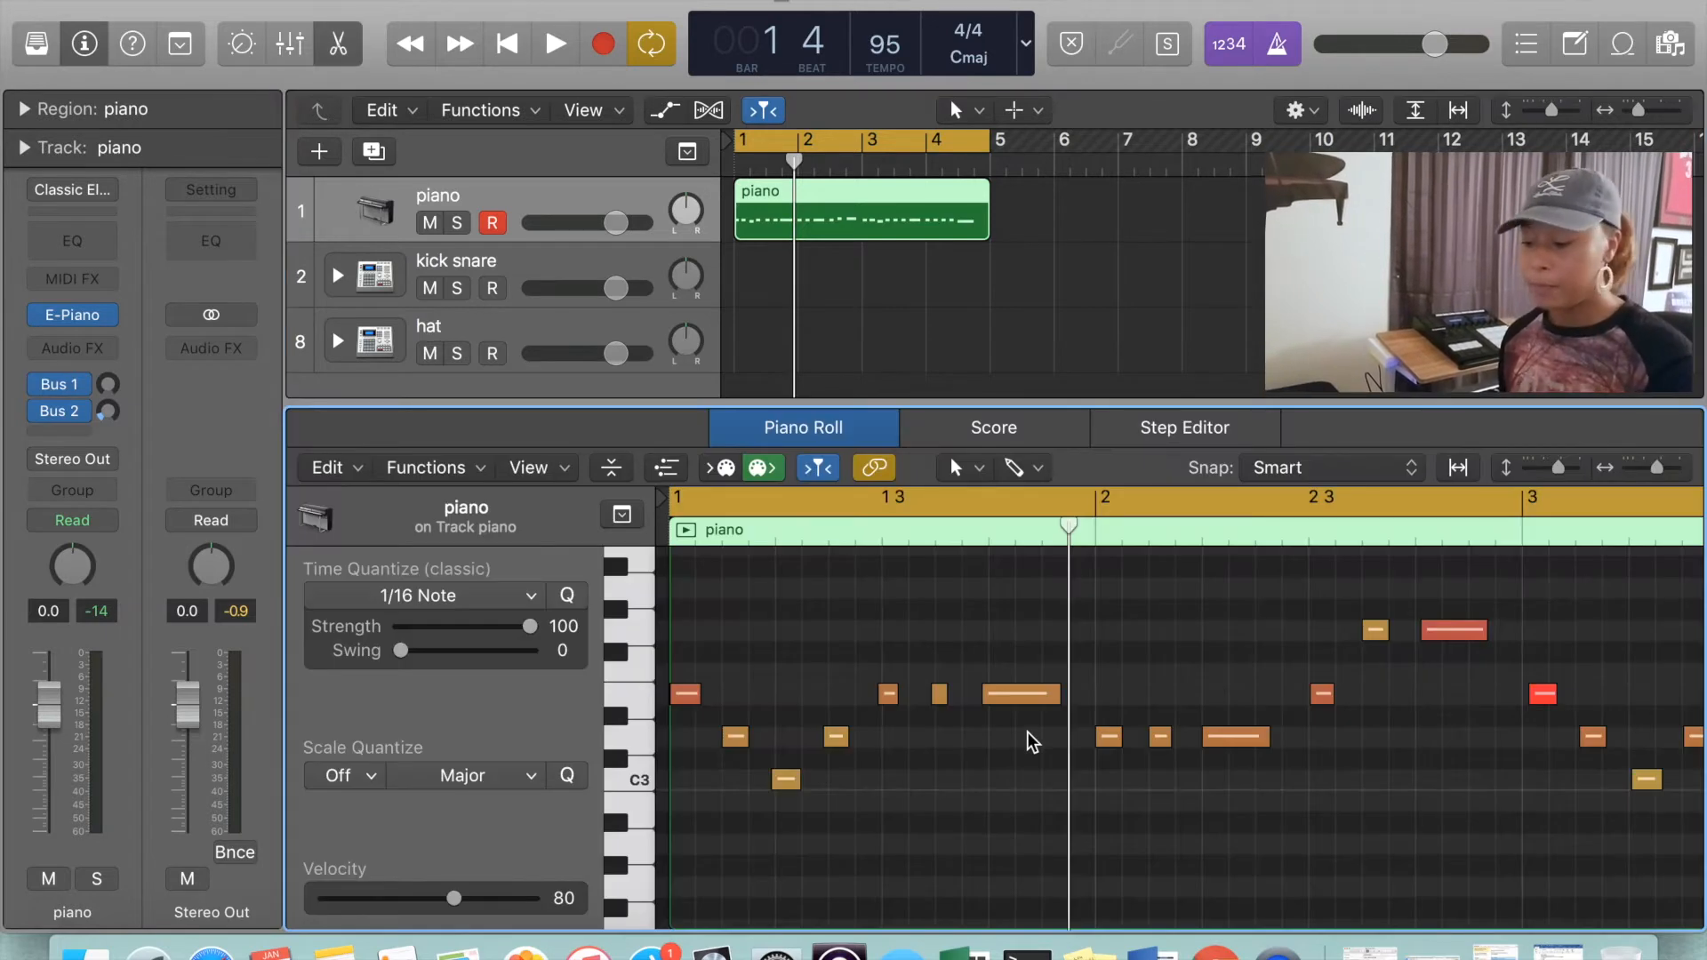
Select all the notes in the piano region and quantize them to 1/16 Note
scroll(1016, 795, right, 2)
scroll(1016, 796, right, 10)
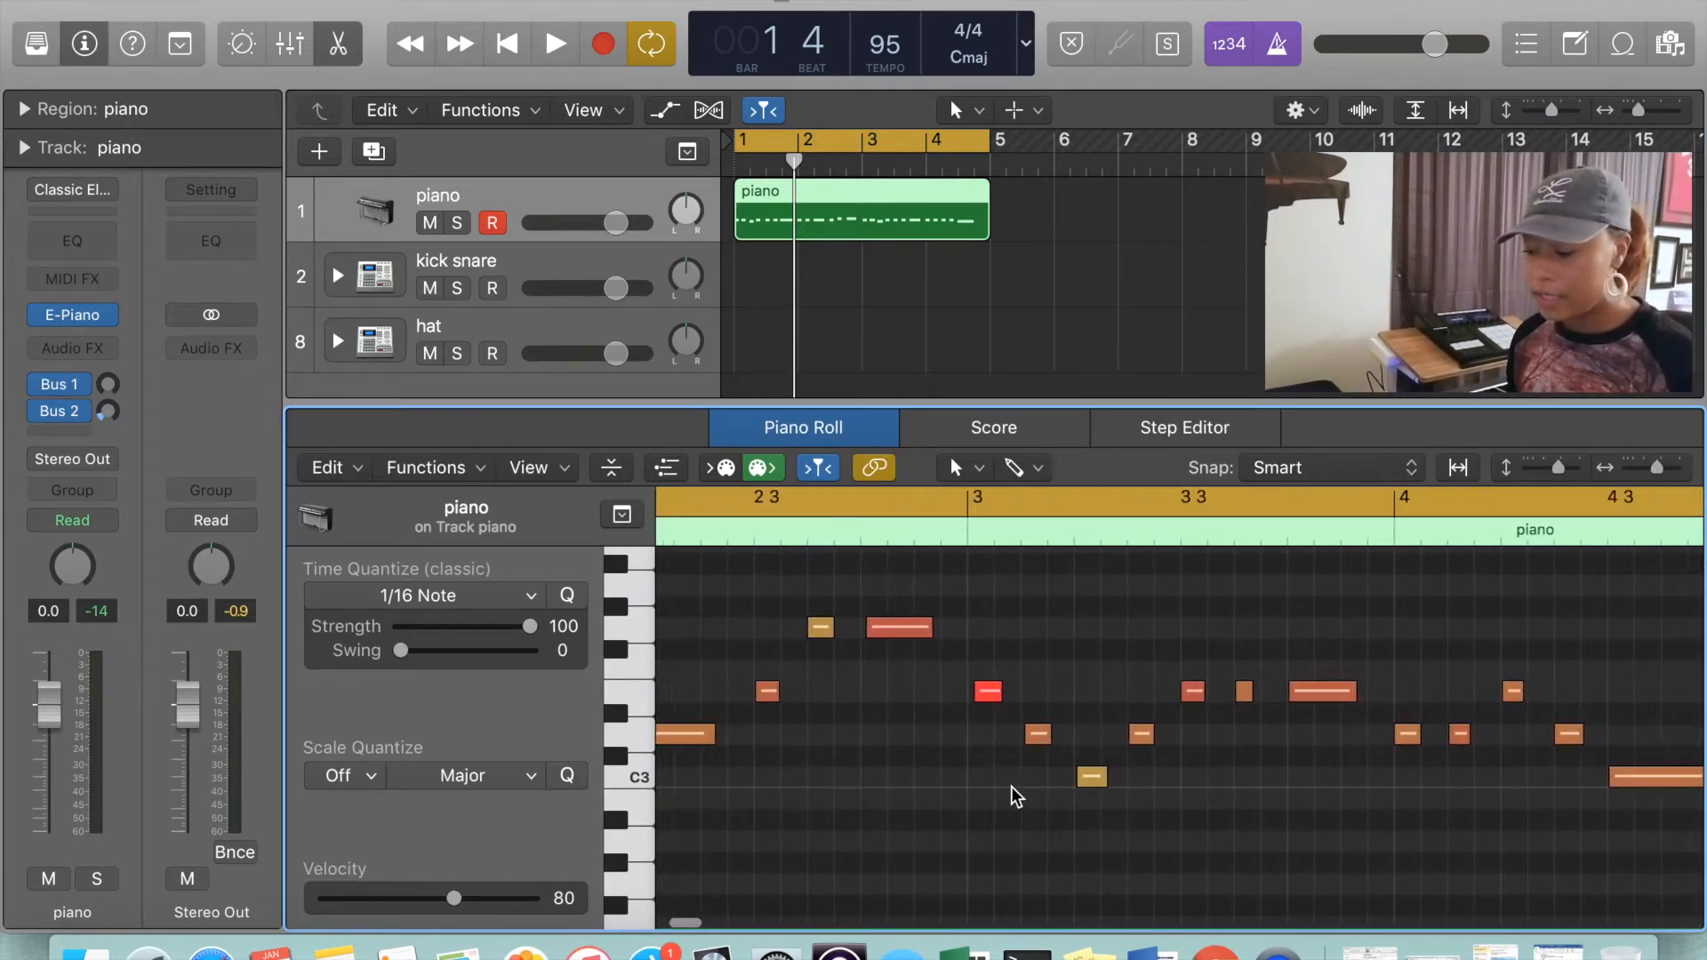
scroll(1016, 796, left, 12)
scroll(1016, 795, left, 1)
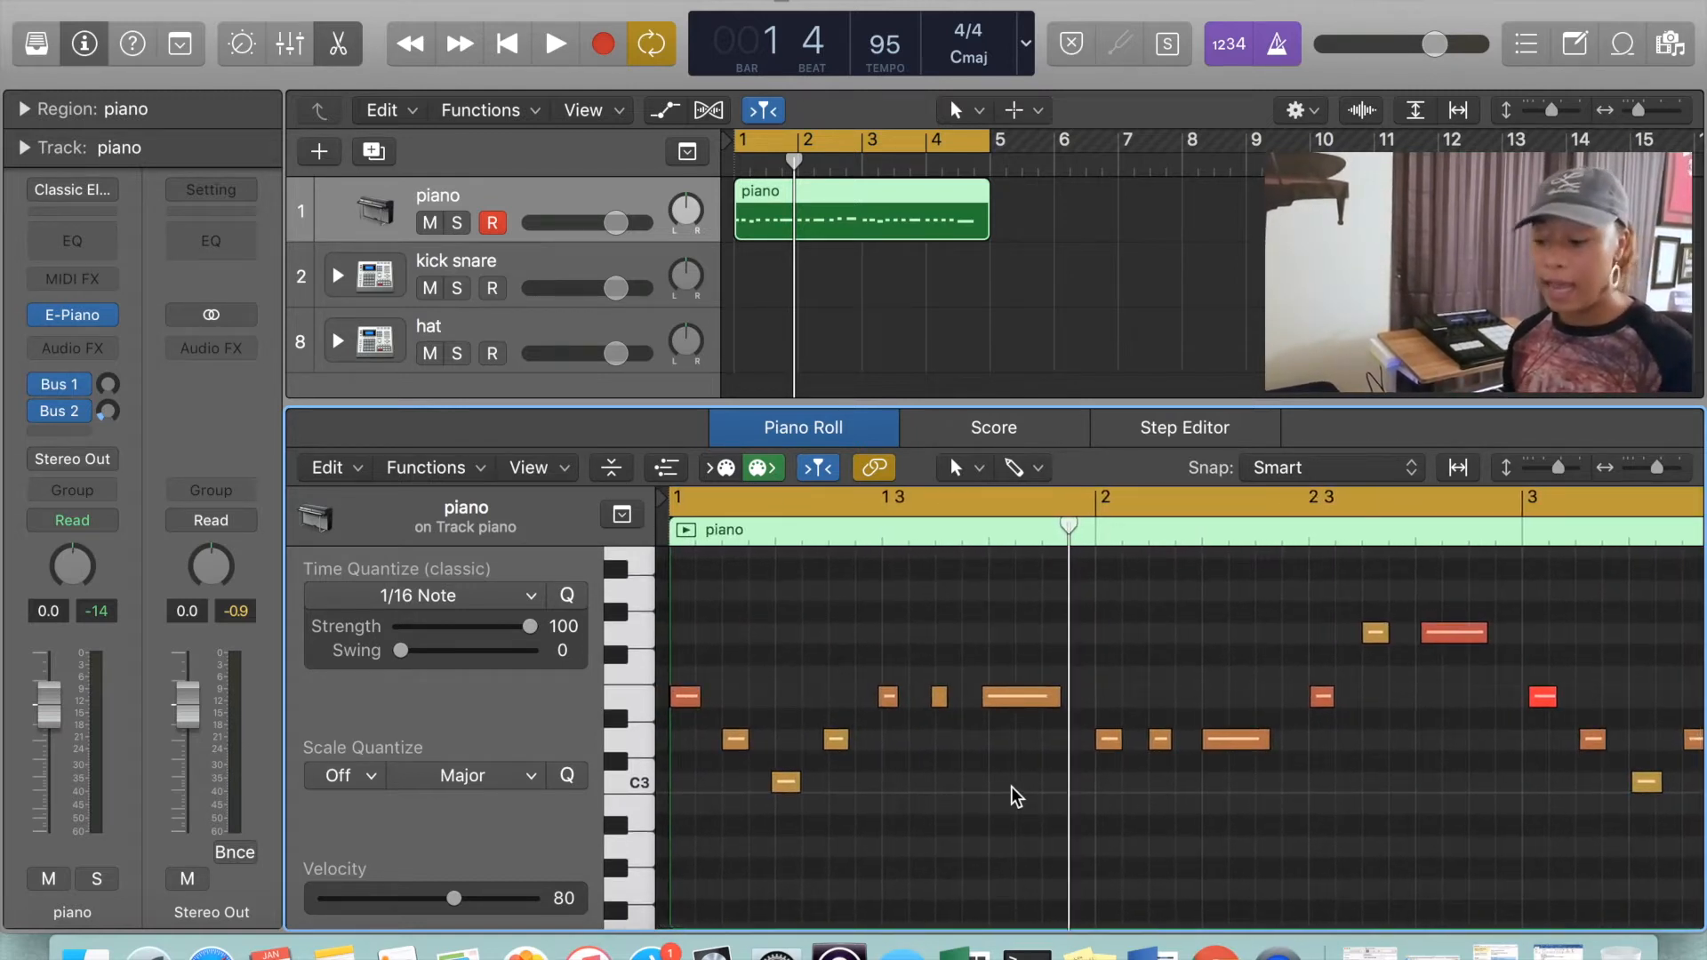
key(super+a)
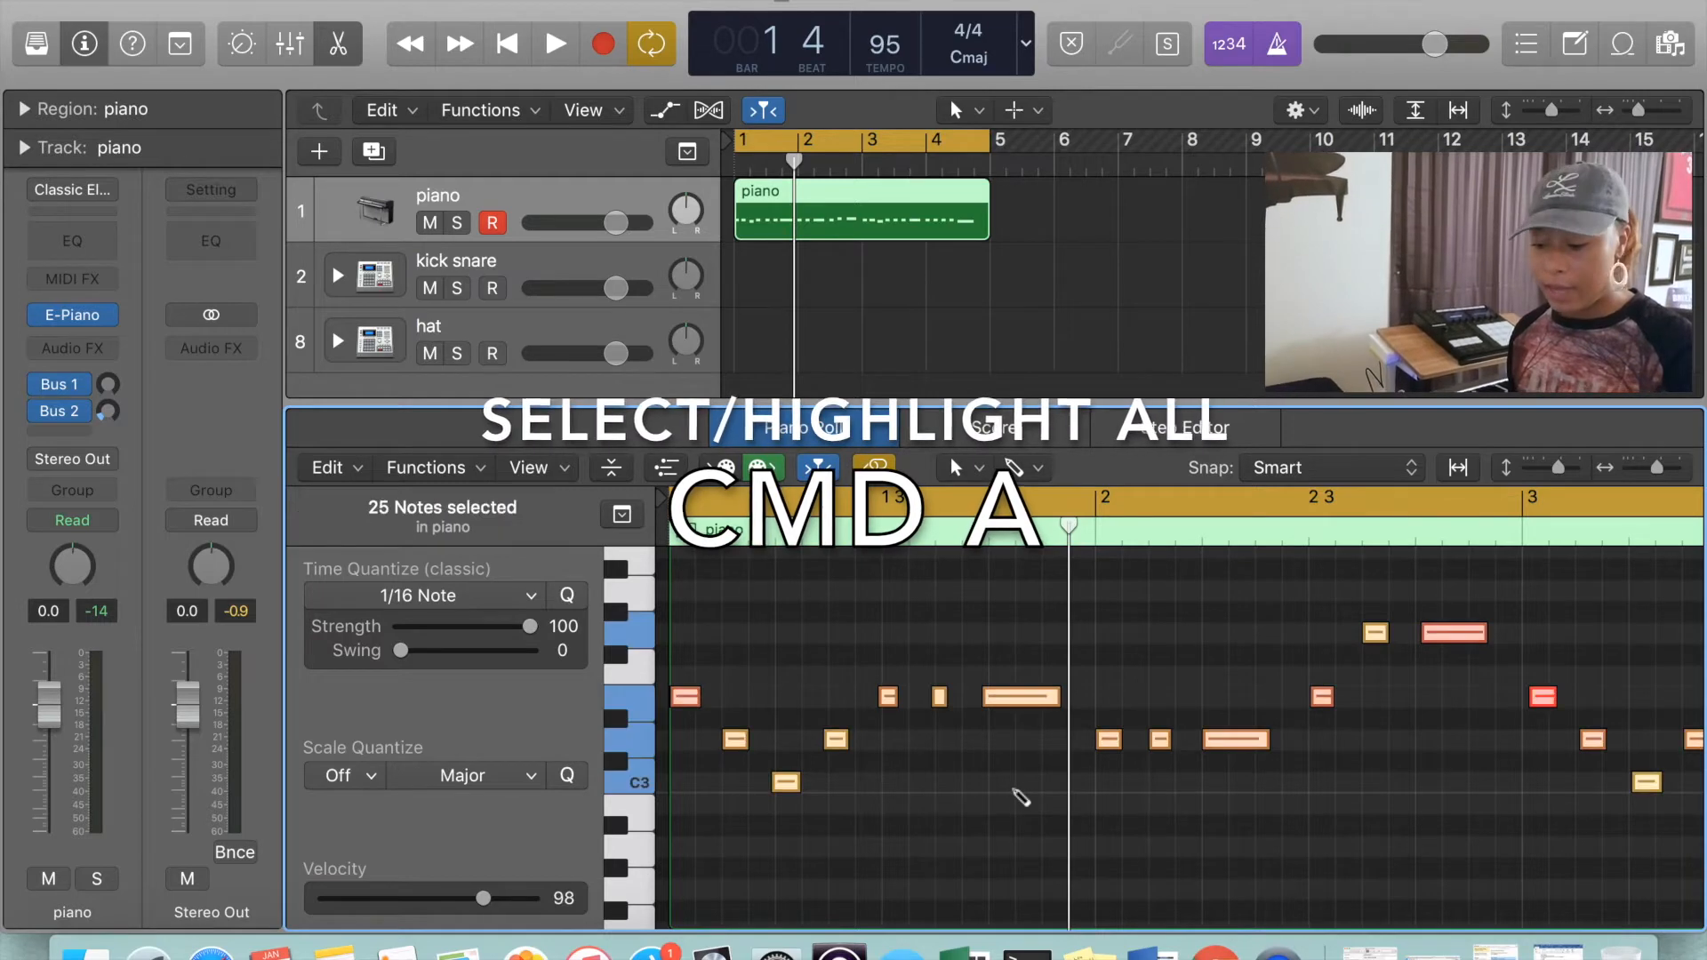
scroll(1016, 794, right, 15)
scroll(1016, 796, left, 15)
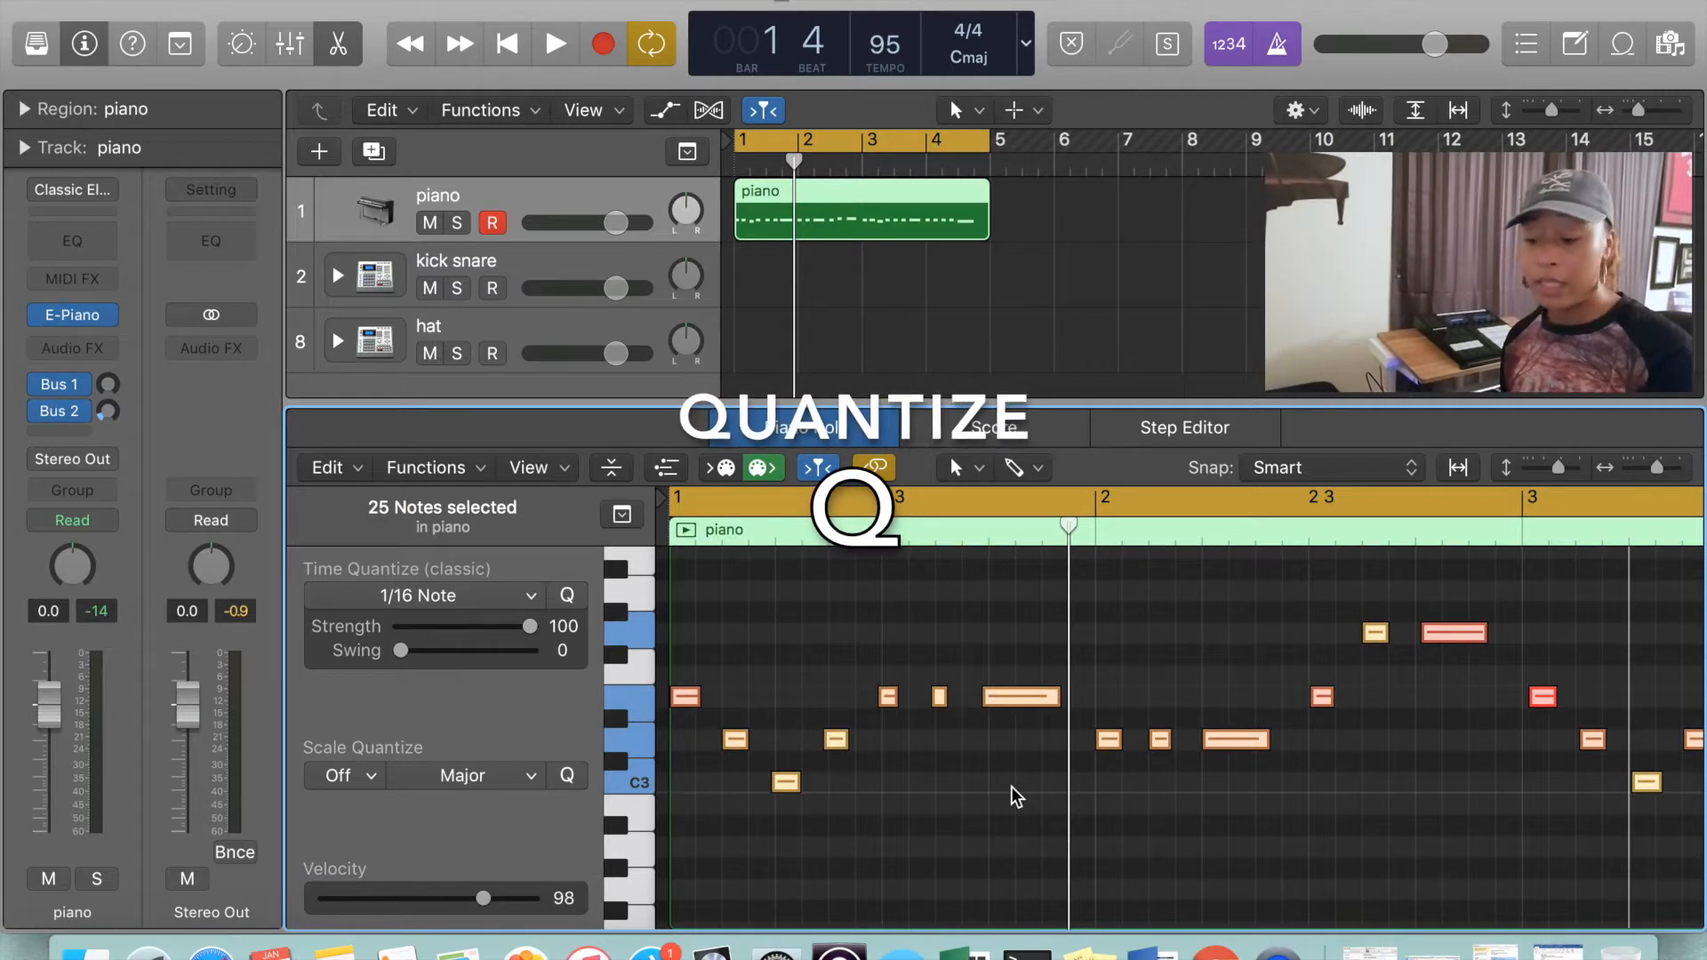
key(q)
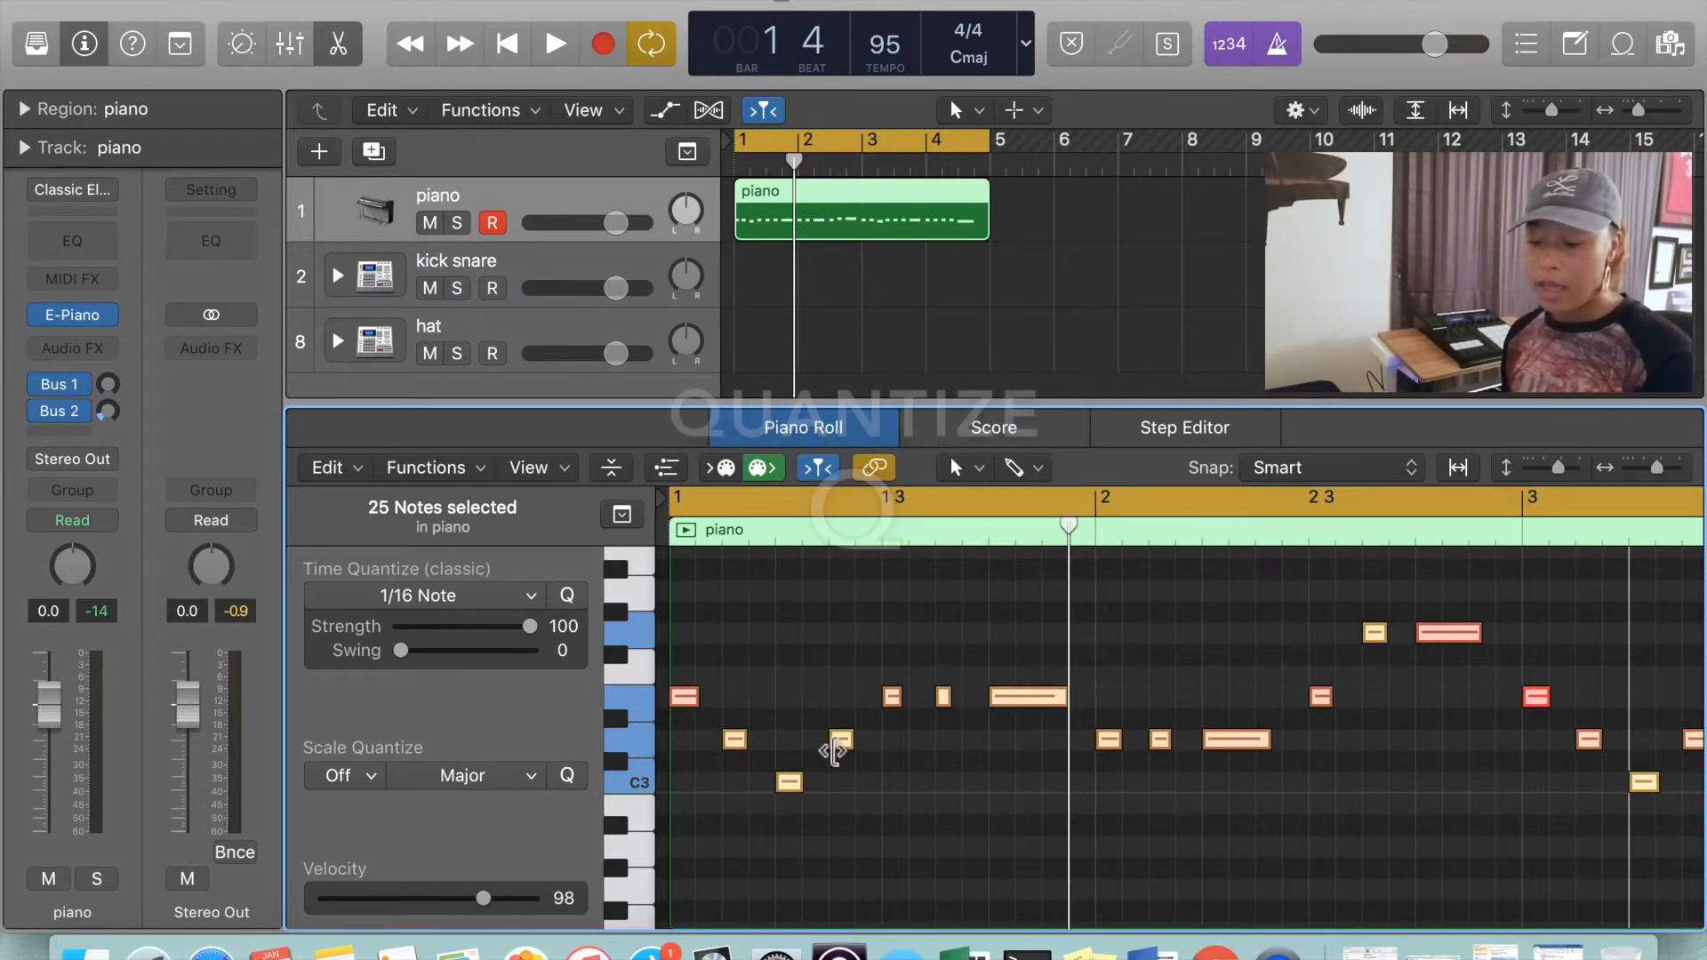
click(522, 594)
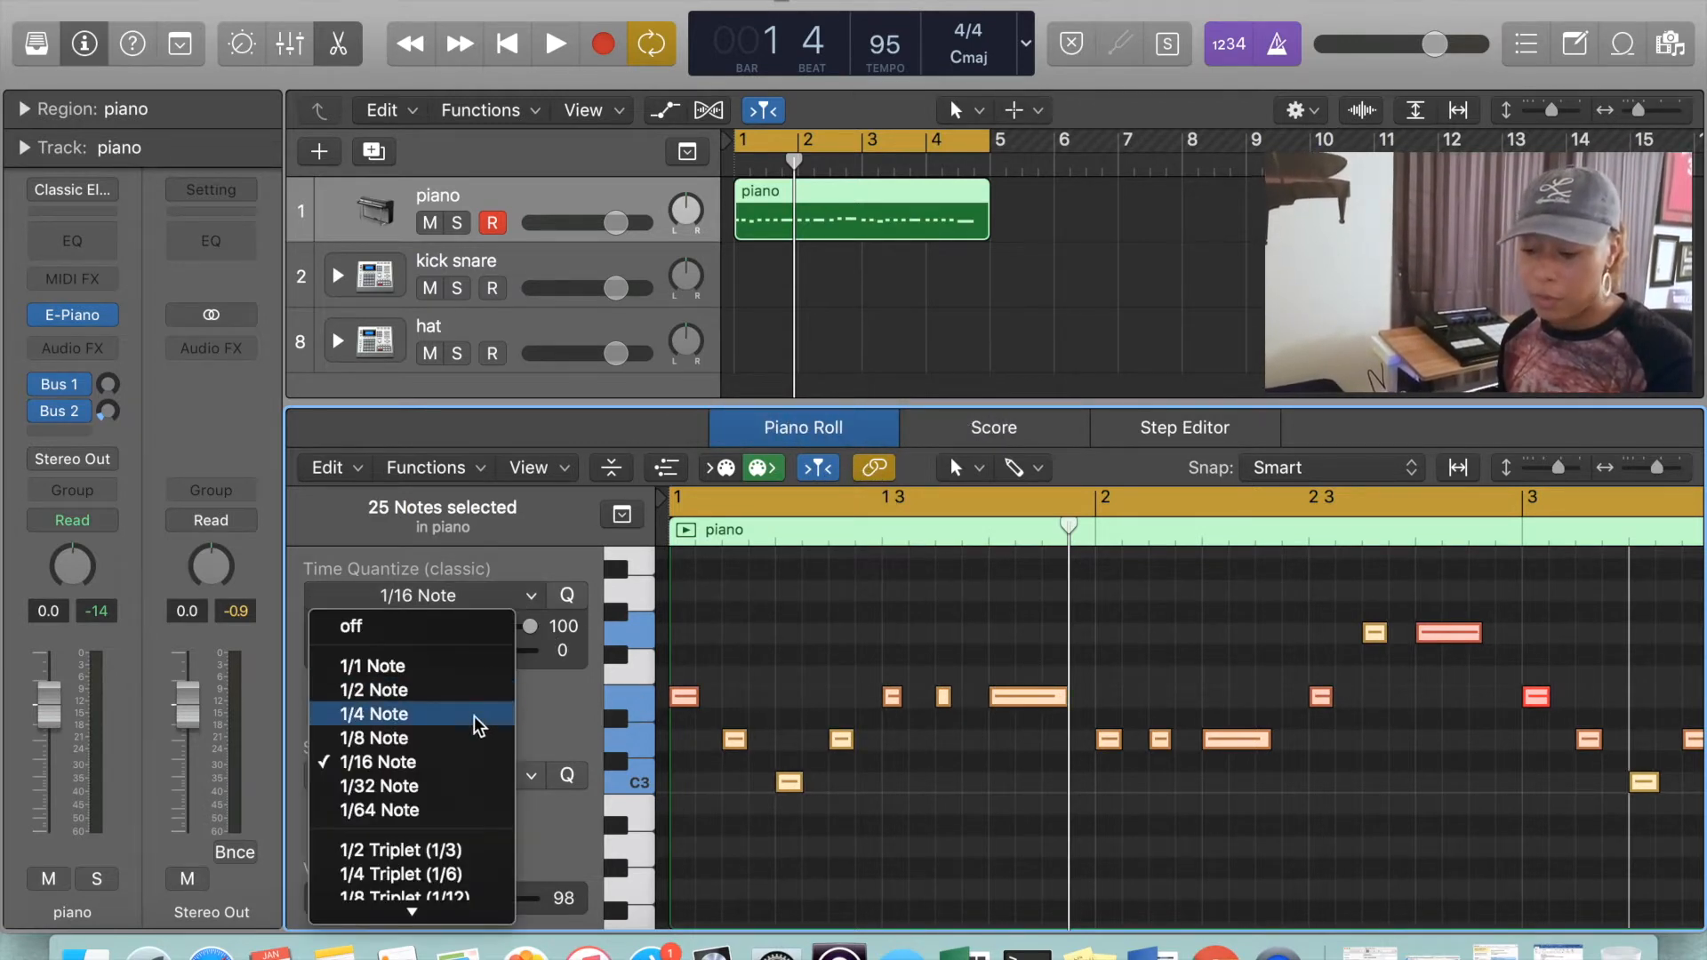
click(528, 602)
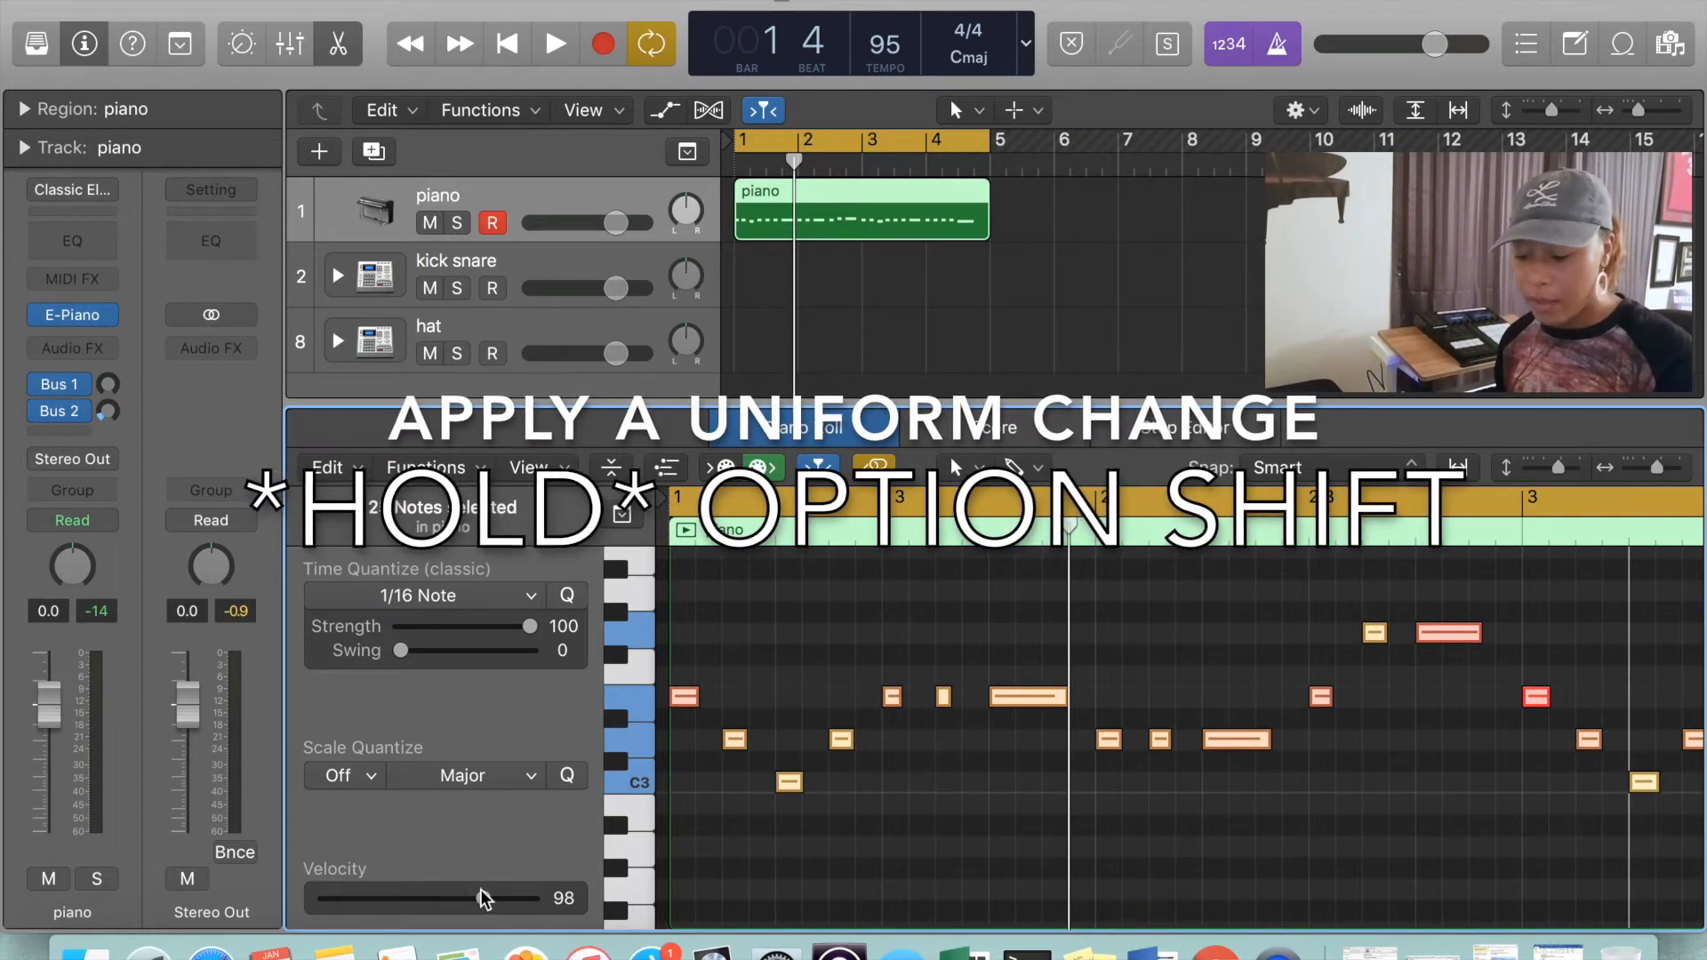
Set all the piano notes to a uniform velocity of 95 and give the first six notes the same length
mouse_move(484, 901)
mouse_down()
mouse_move(365, 898)
mouse_move(520, 920)
mouse_move(447, 916)
mouse_move(481, 913)
mouse_up()
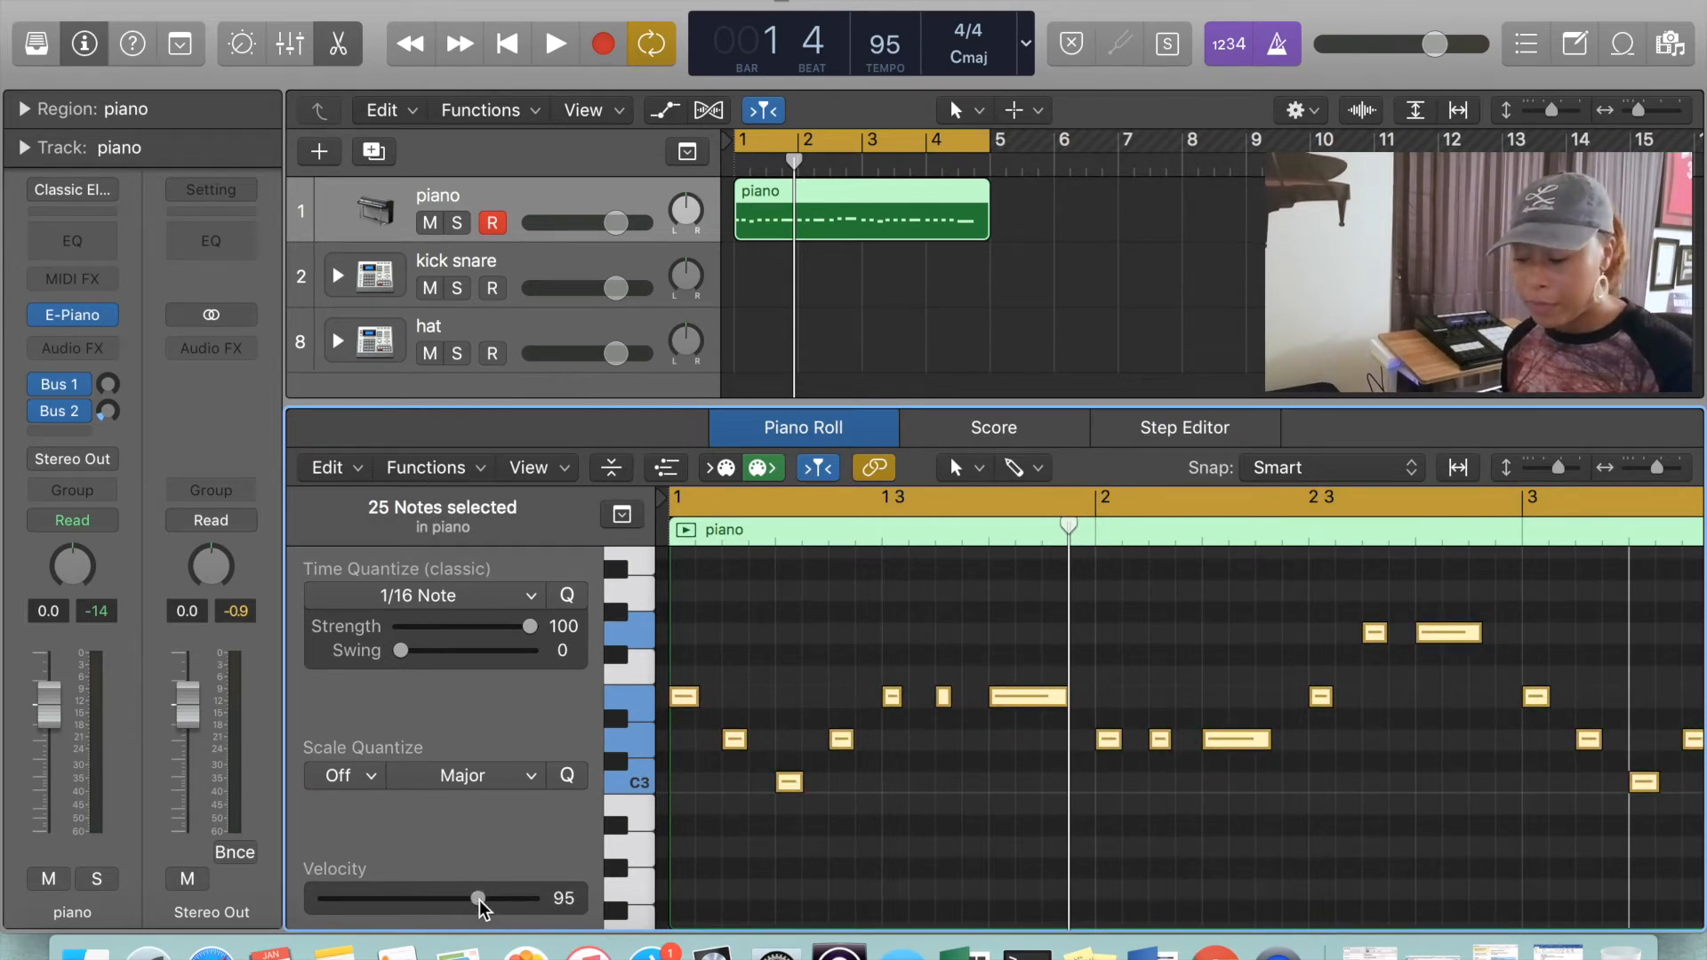
click(920, 813)
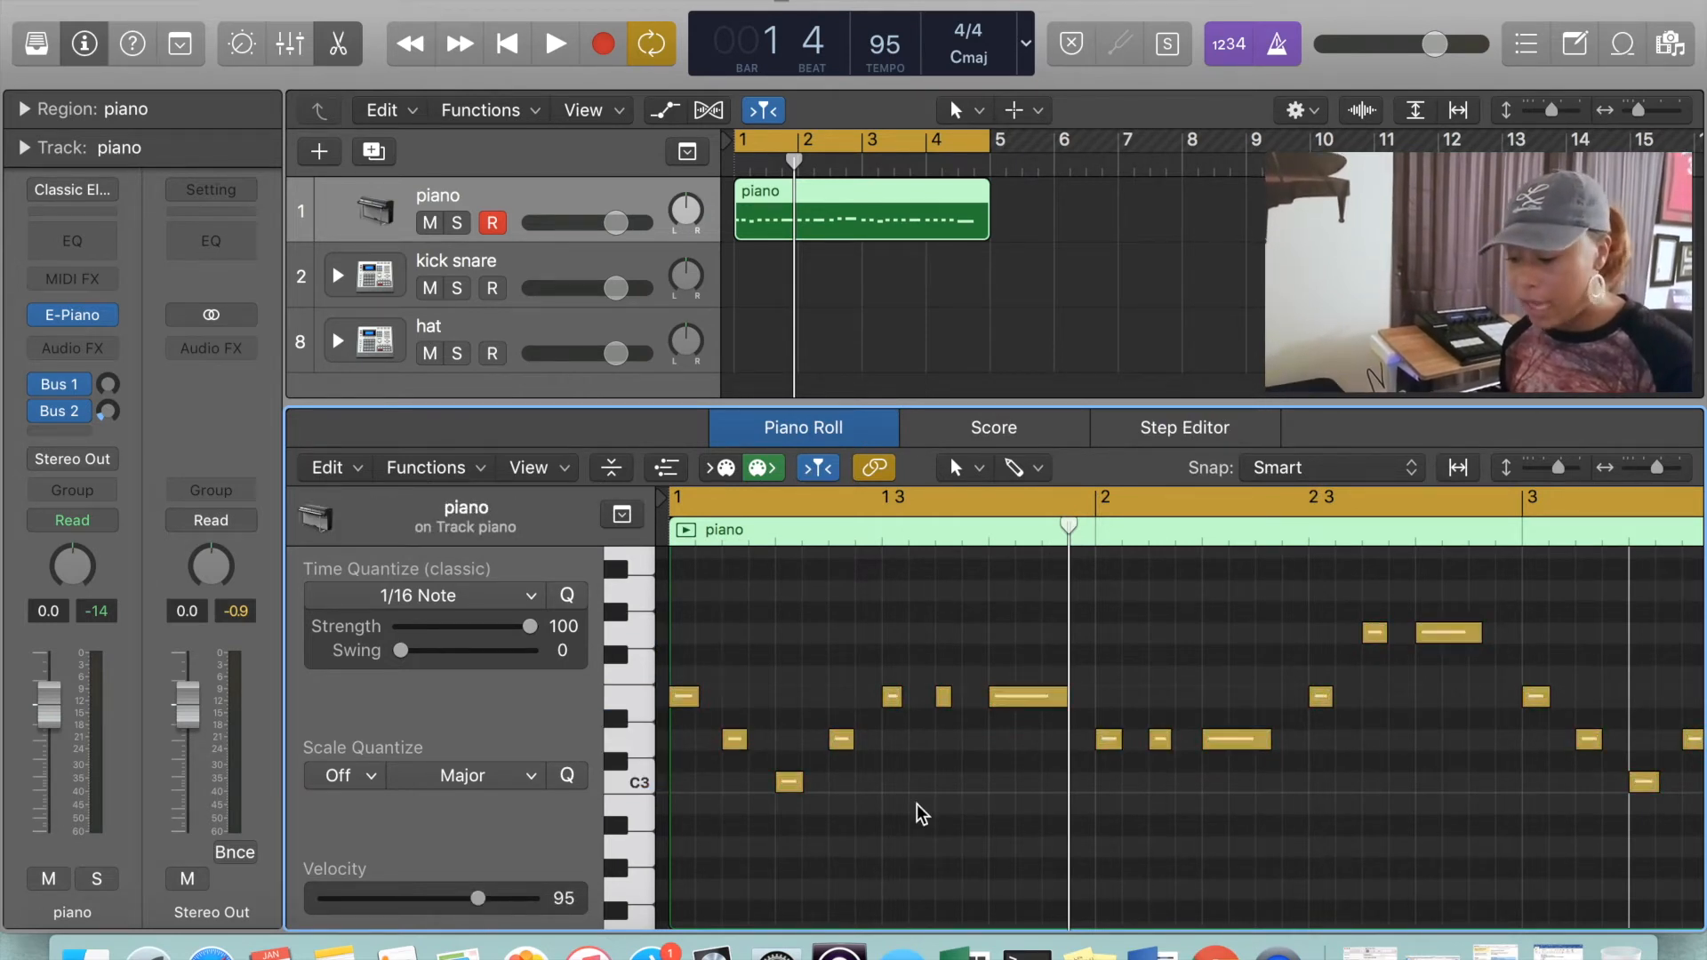
drag(691, 638, 955, 809)
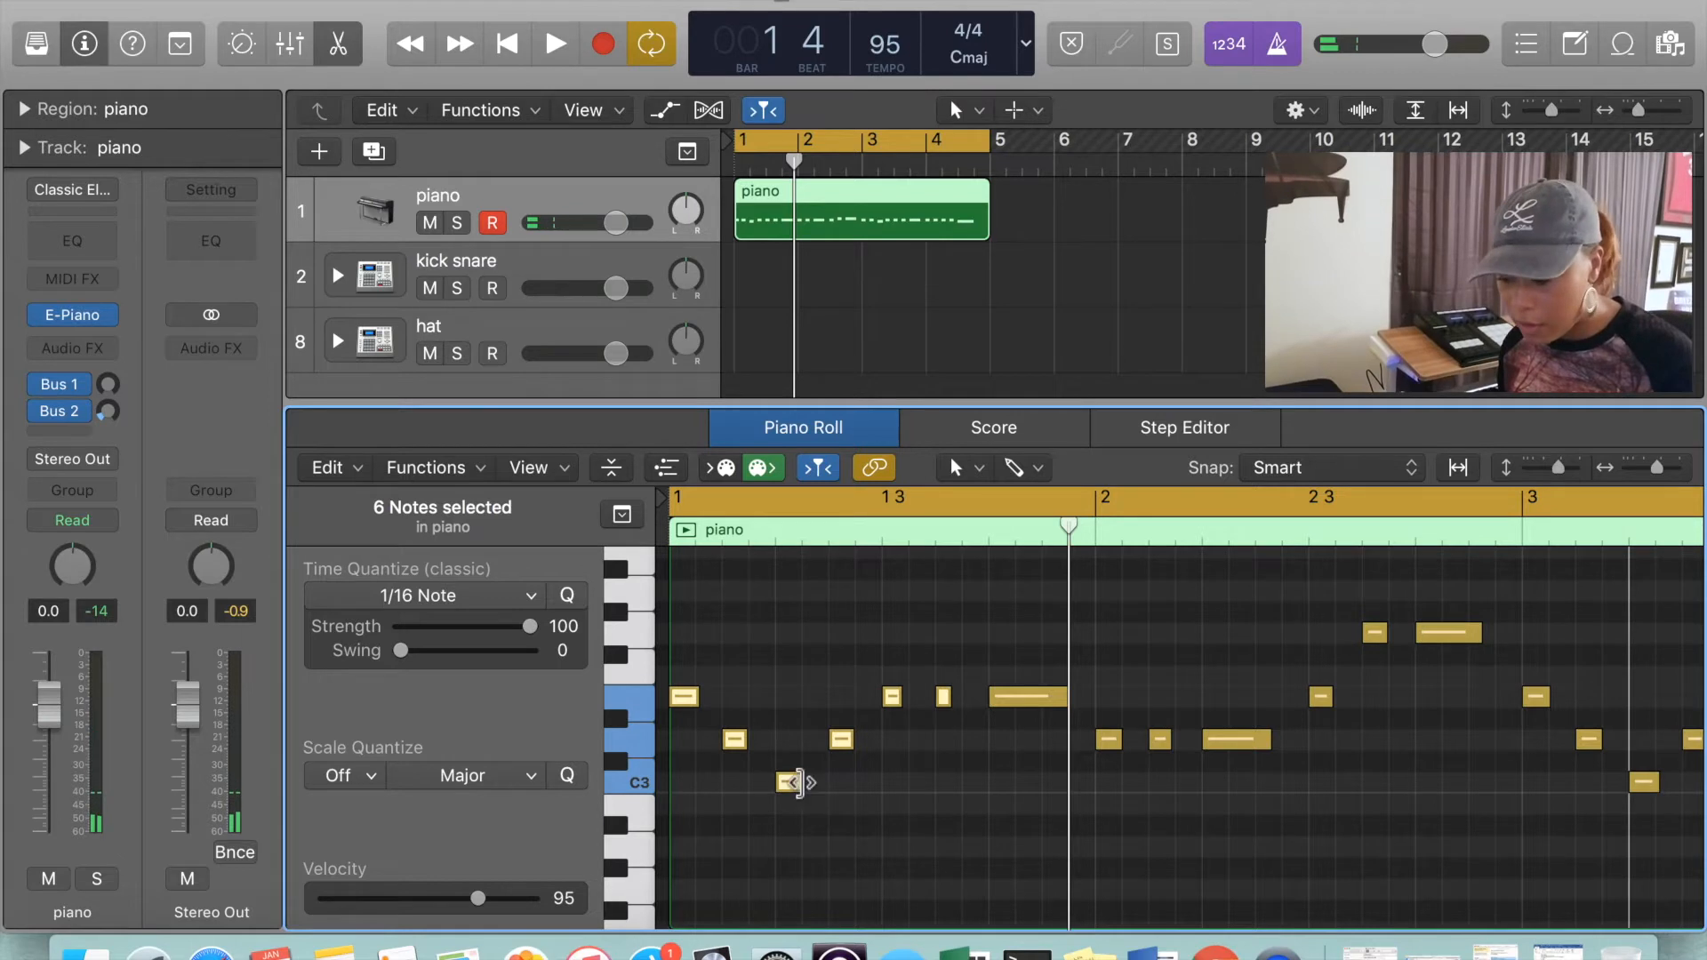
mouse_move(796, 781)
mouse_down()
mouse_move(832, 782)
mouse_move(806, 781)
mouse_up()
click(913, 845)
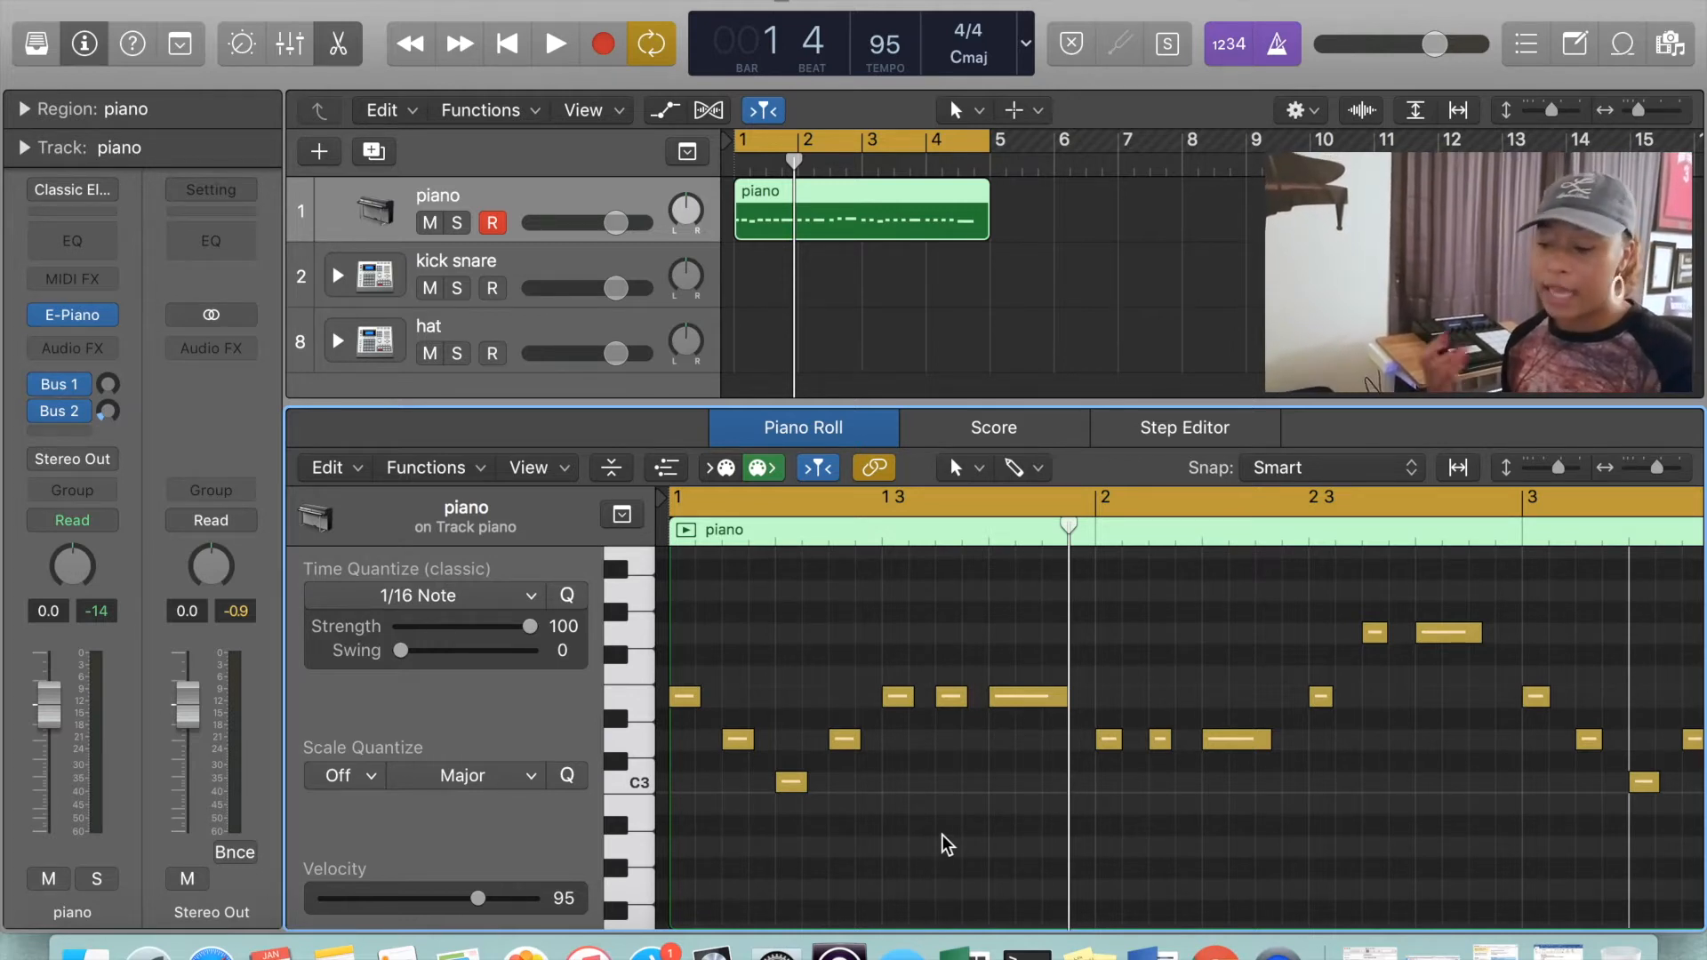
Select the kick snare track with the mixer shown and return the playhead to the beginning of the project
key(x)
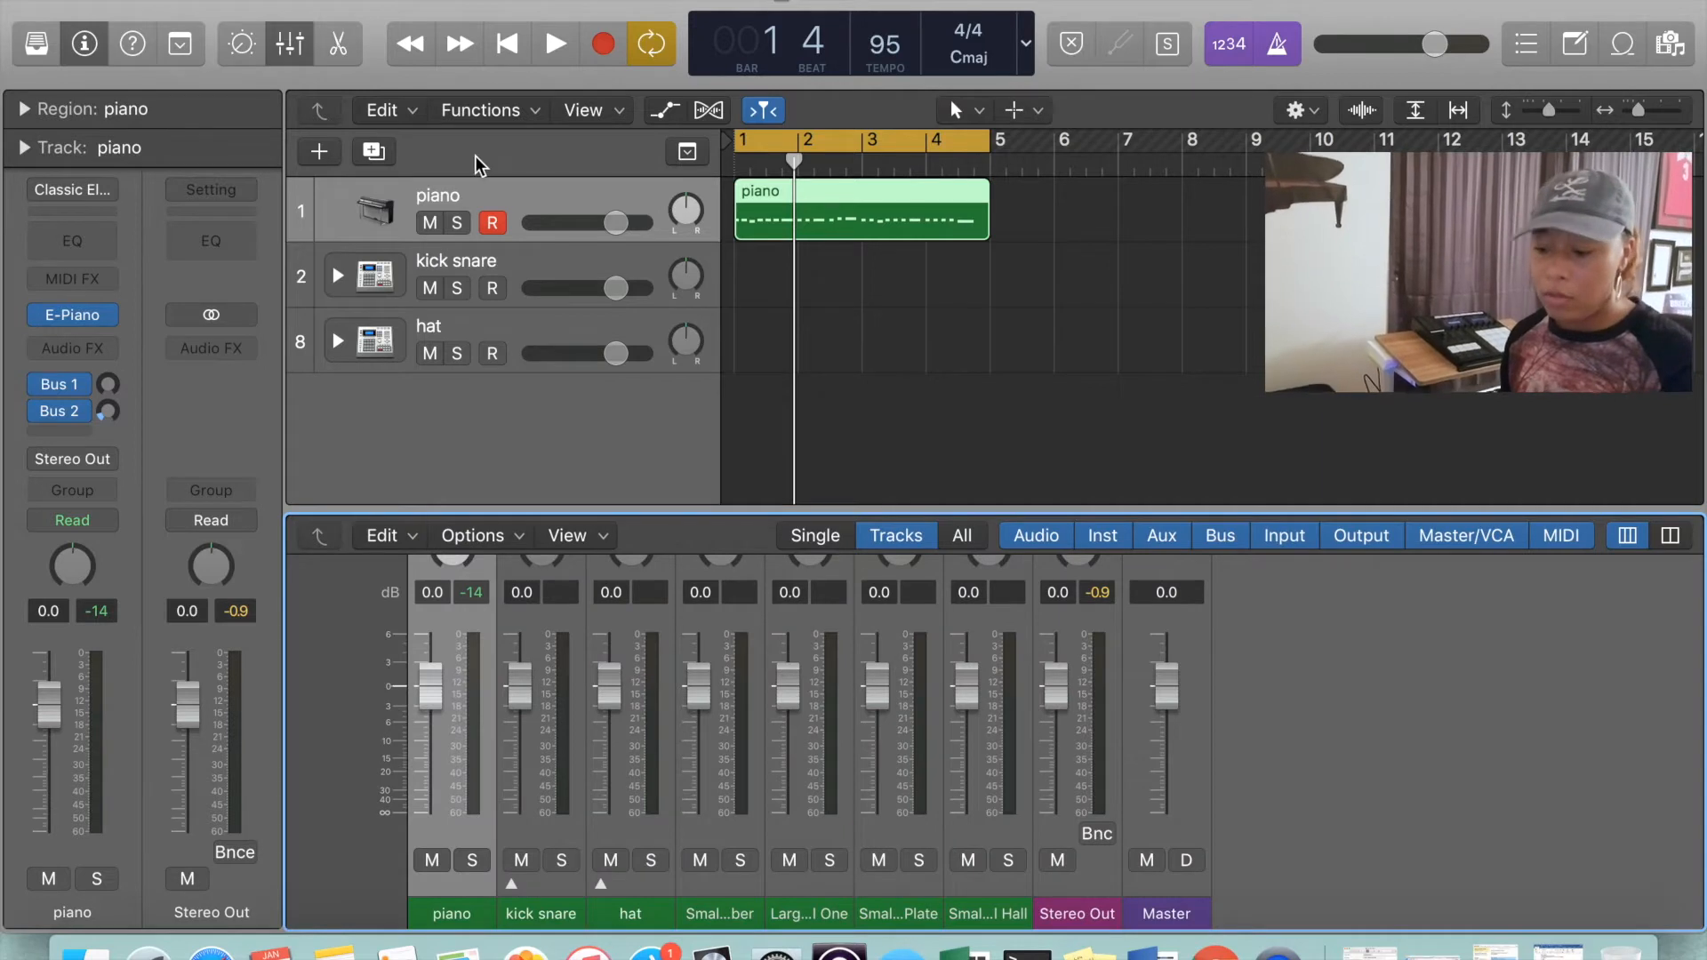
click(529, 271)
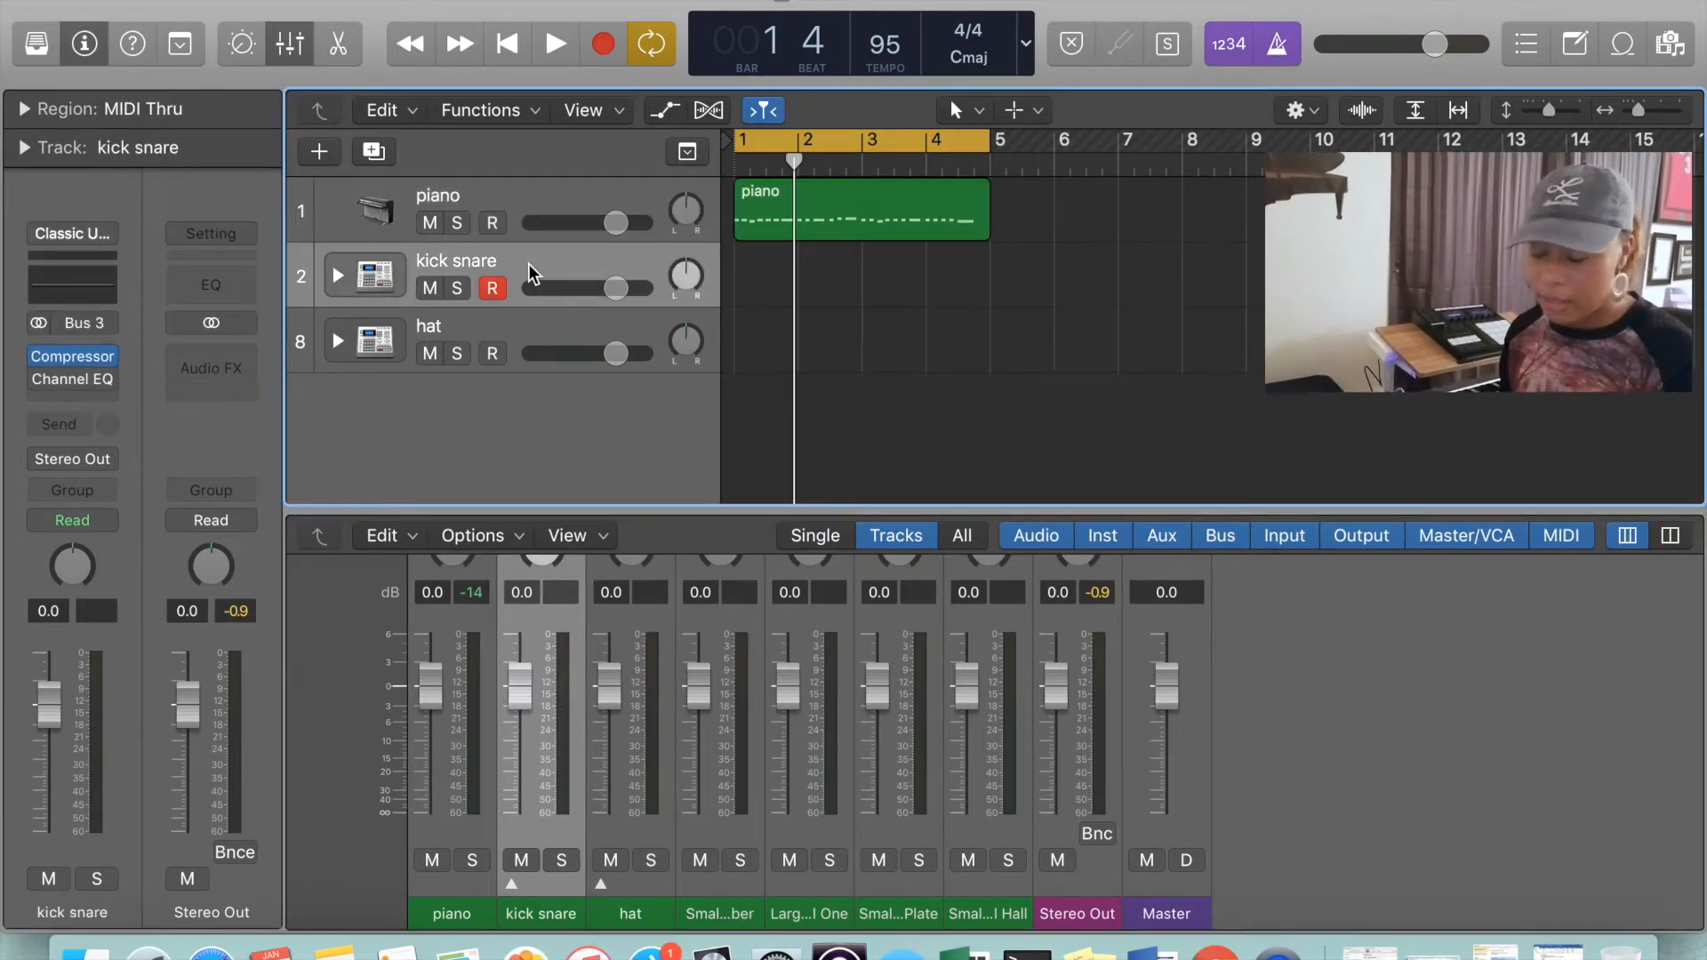
key(Return)
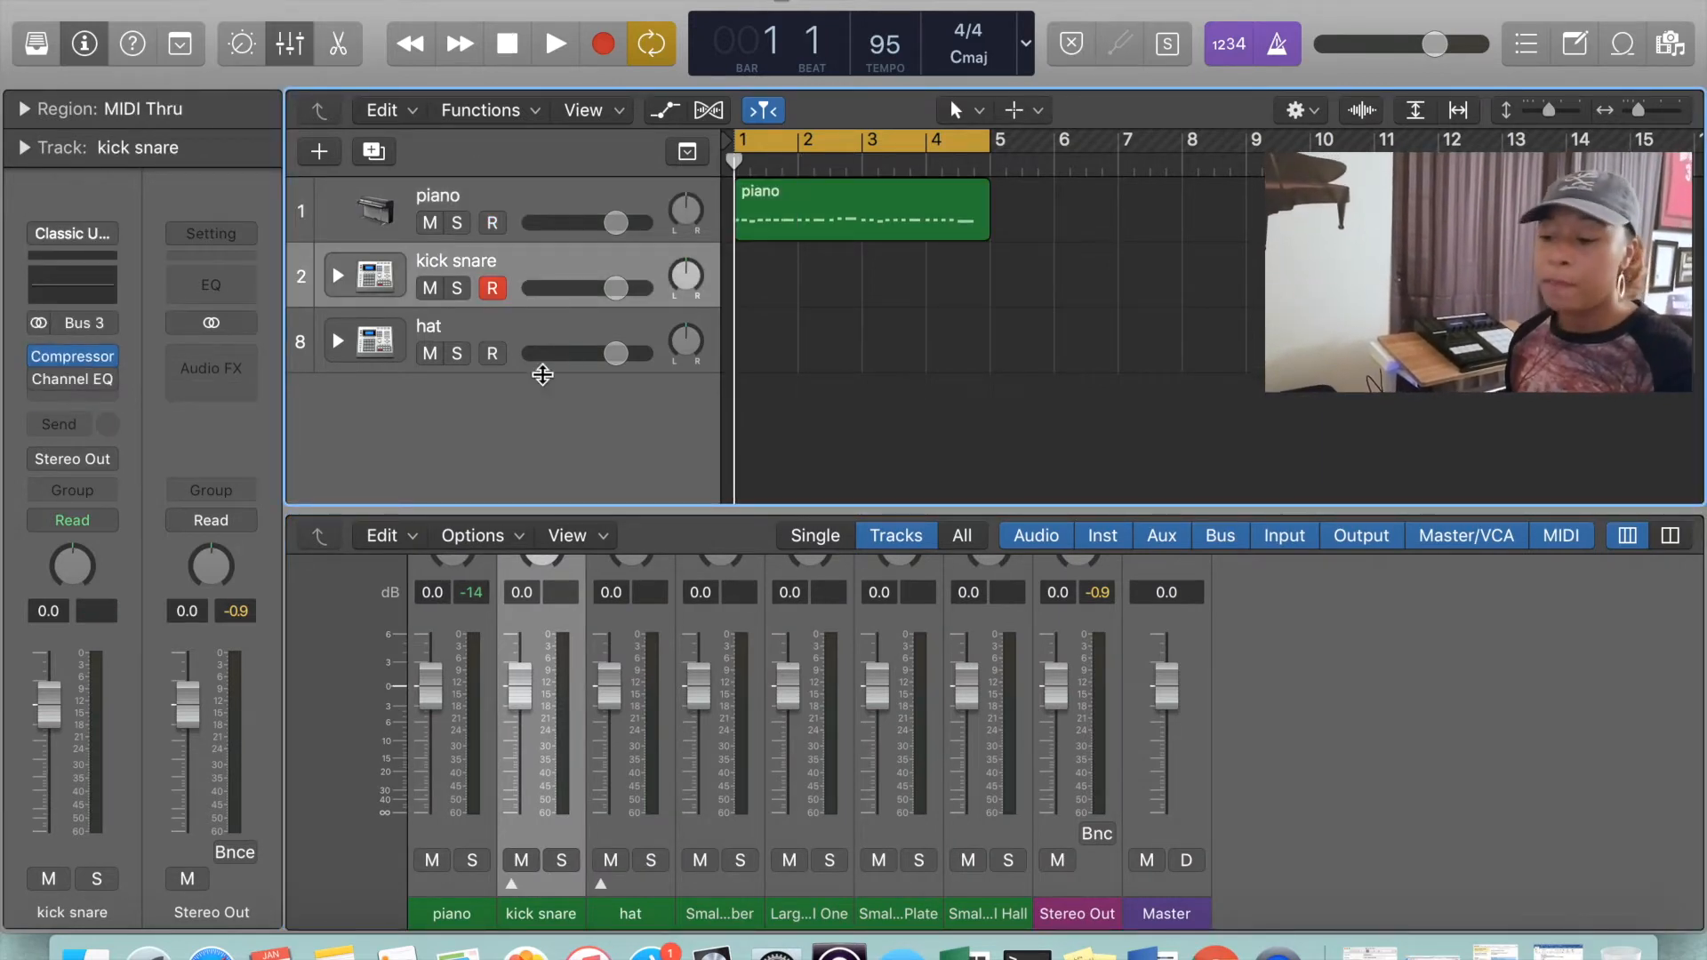
Add a new software instrument track and one audio track below the hat track, and hide the Library
double_click(468, 421)
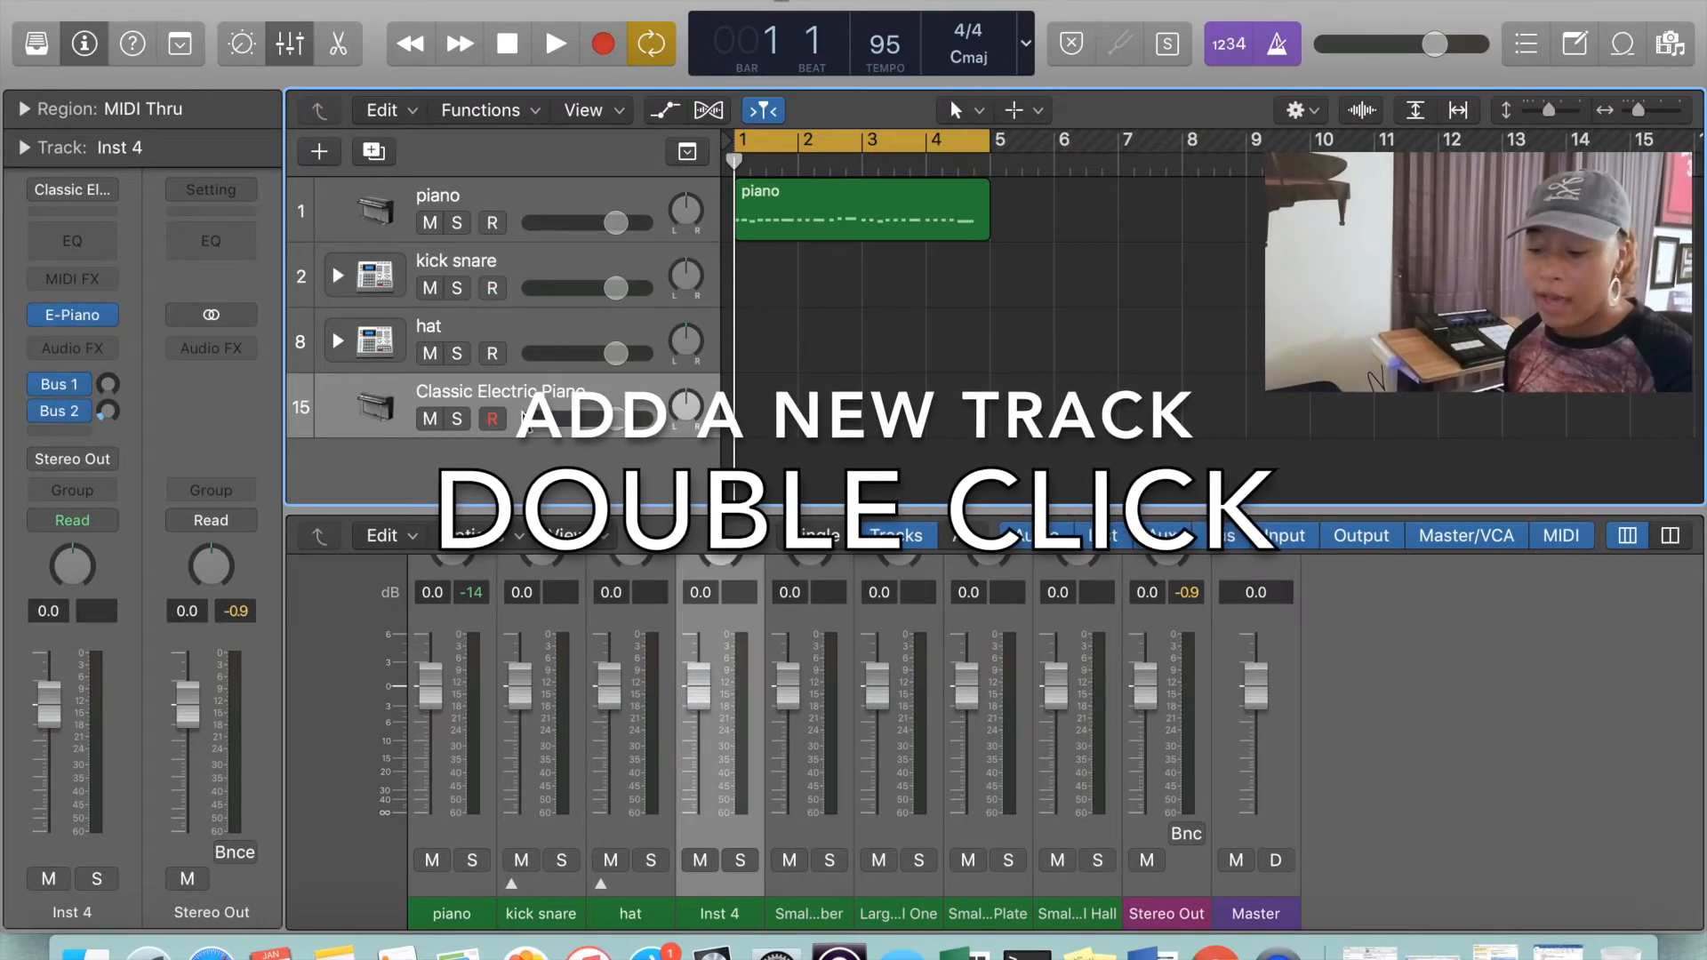
click(316, 154)
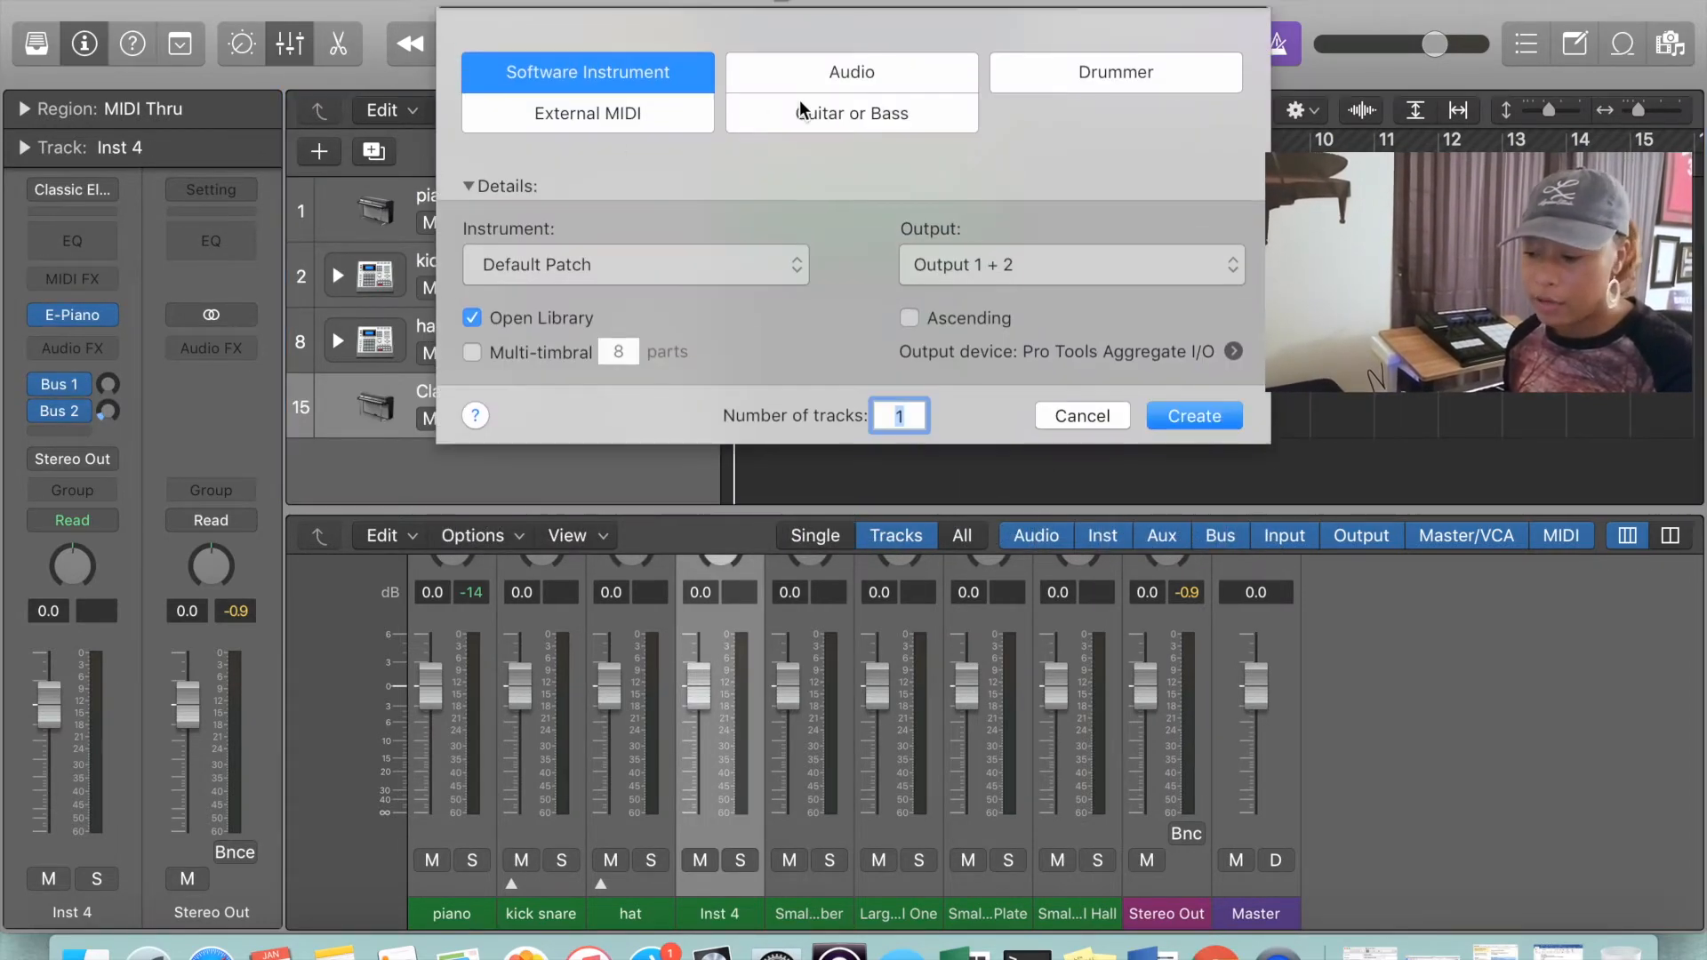
click(796, 105)
click(806, 80)
click(1185, 489)
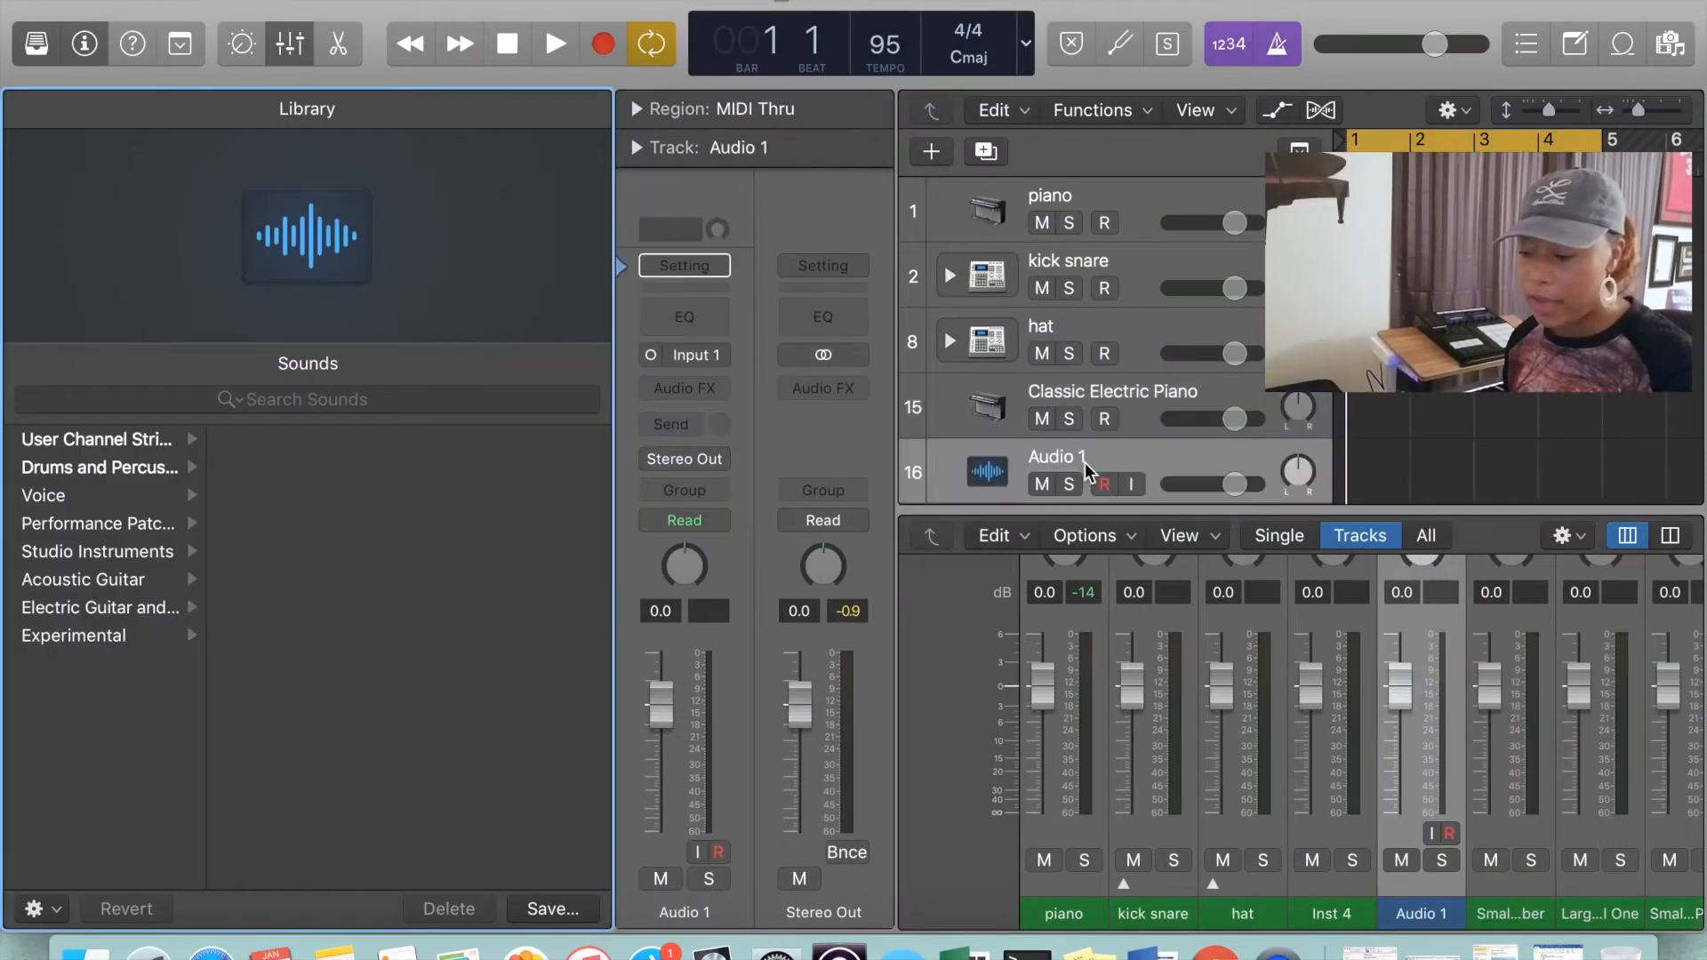
scroll(1136, 391, down, 2)
key(y)
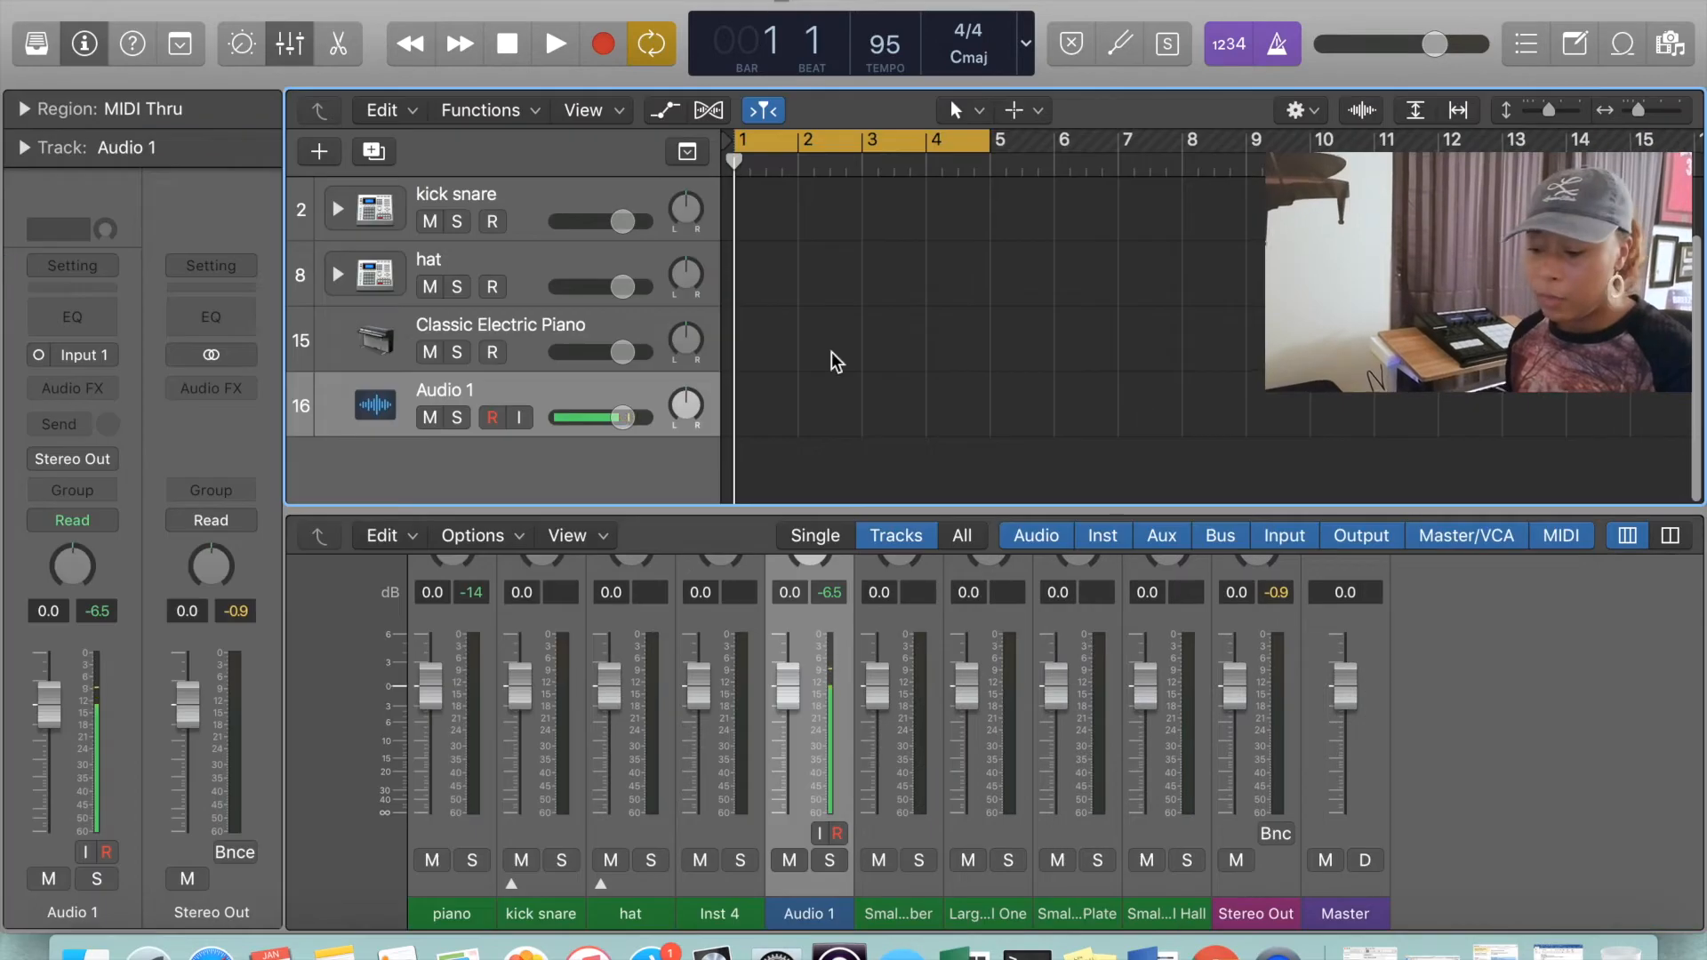
Add a second audio track and another Classic Electric Piano instrument track at the end of the track list
double_click(463, 483)
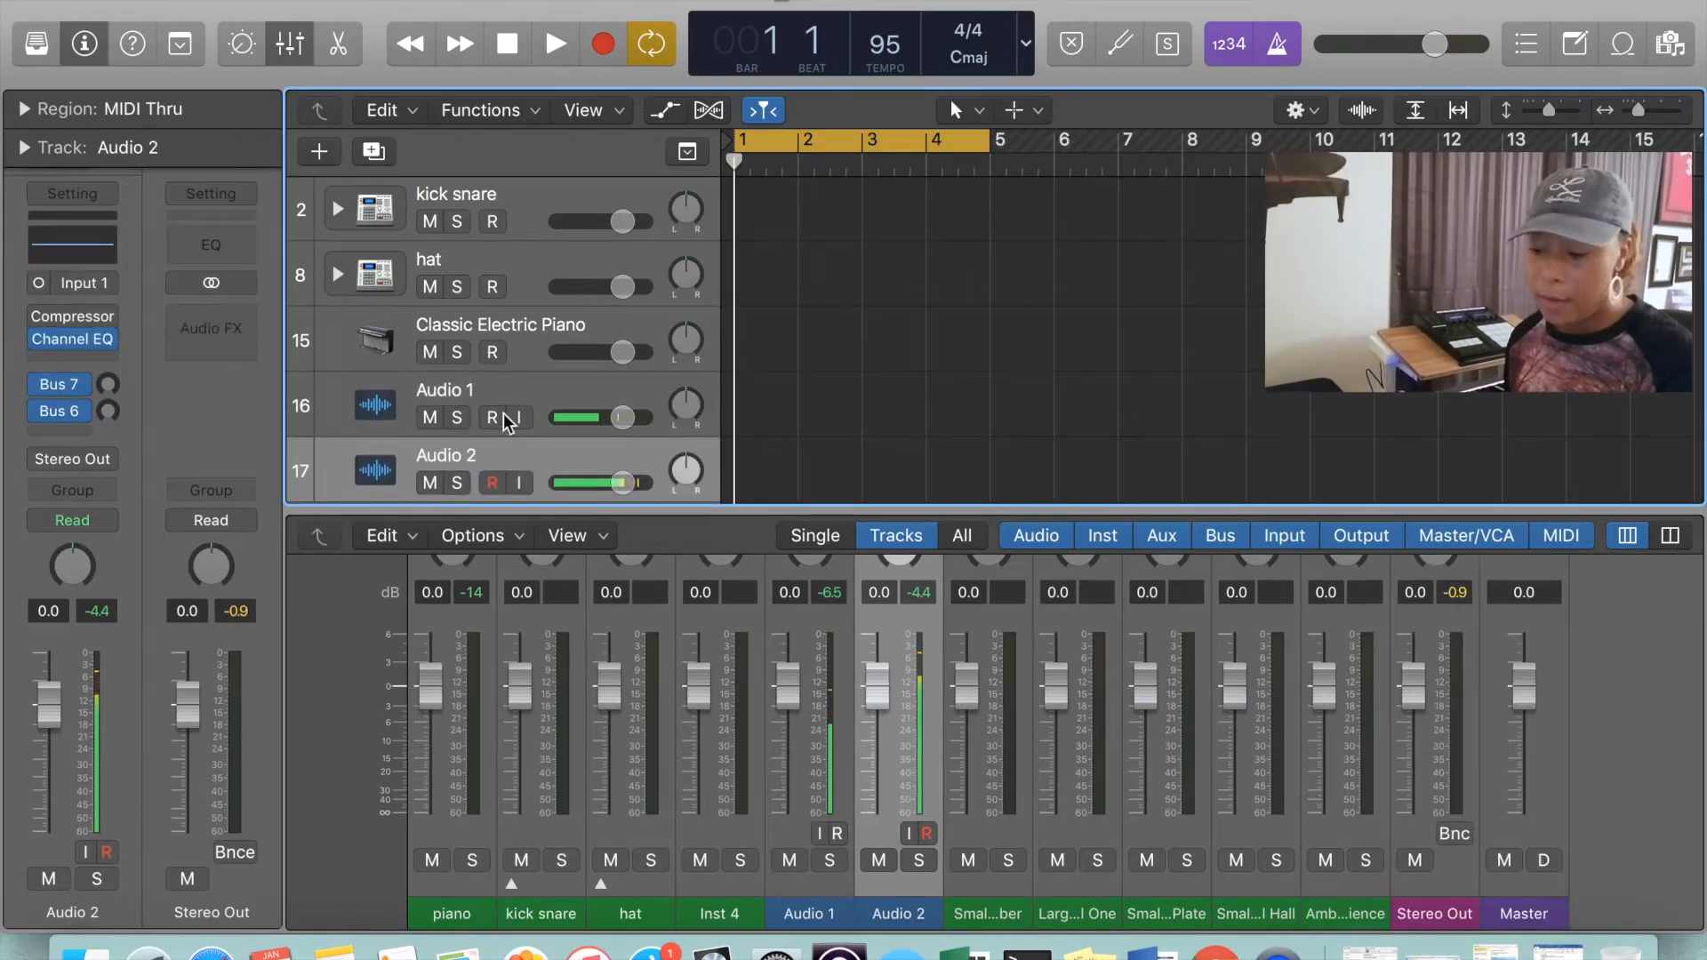
click(537, 329)
scroll(537, 329, down, 1)
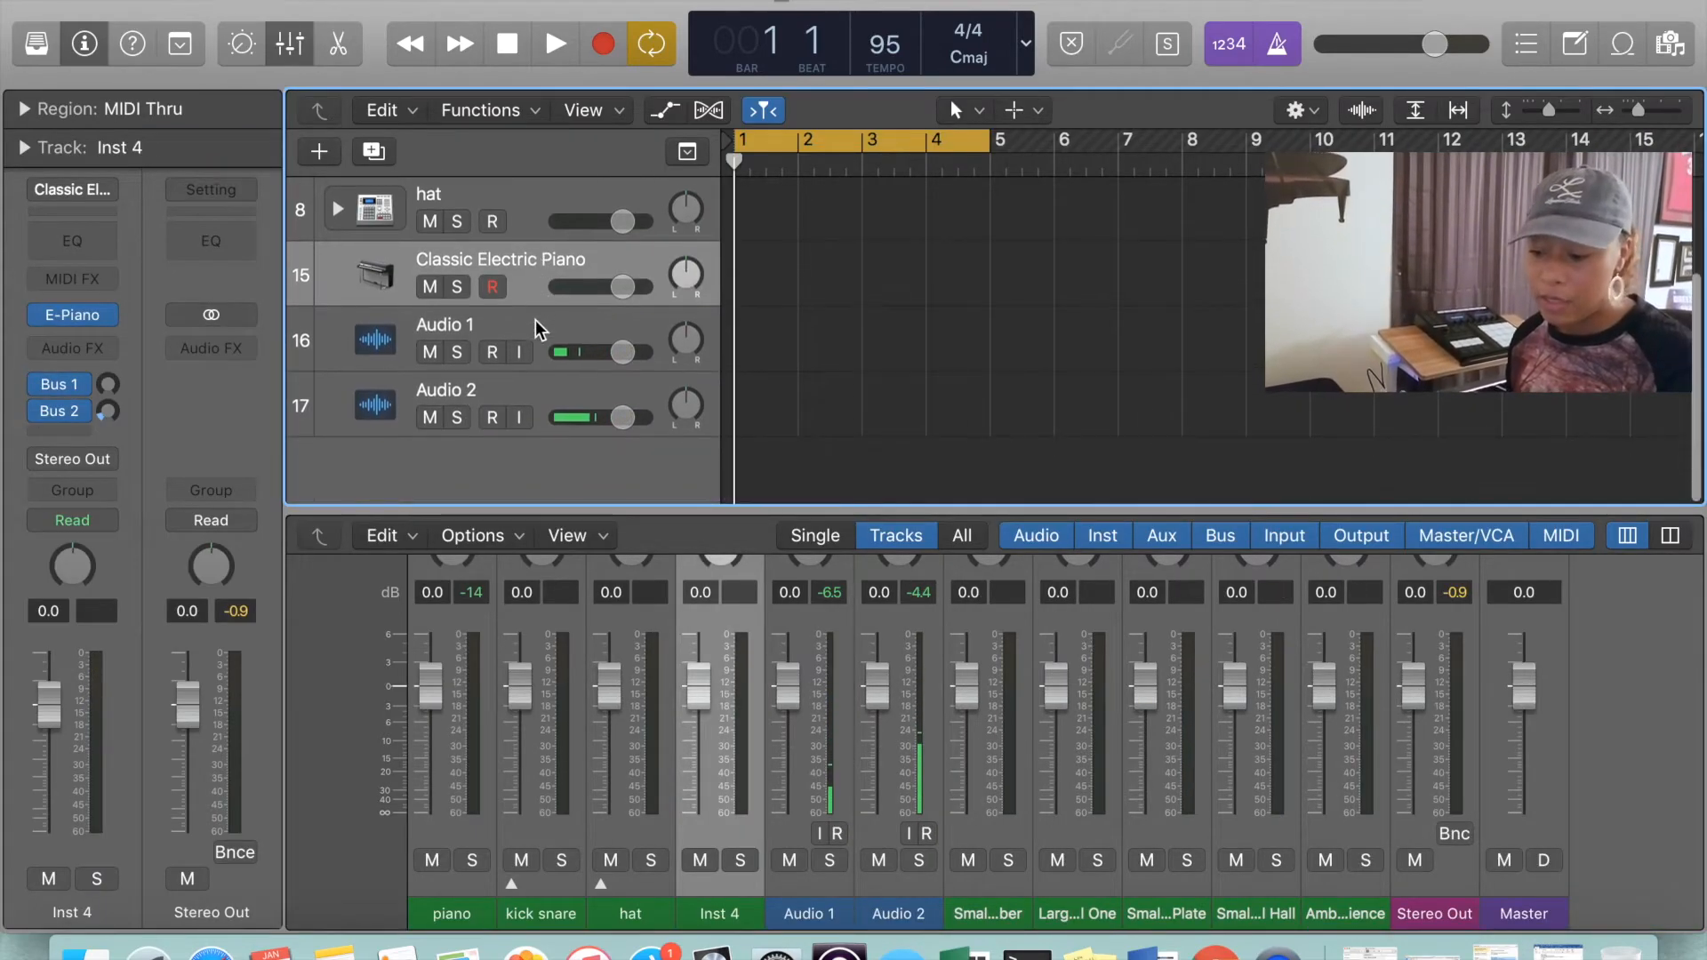
double_click(514, 467)
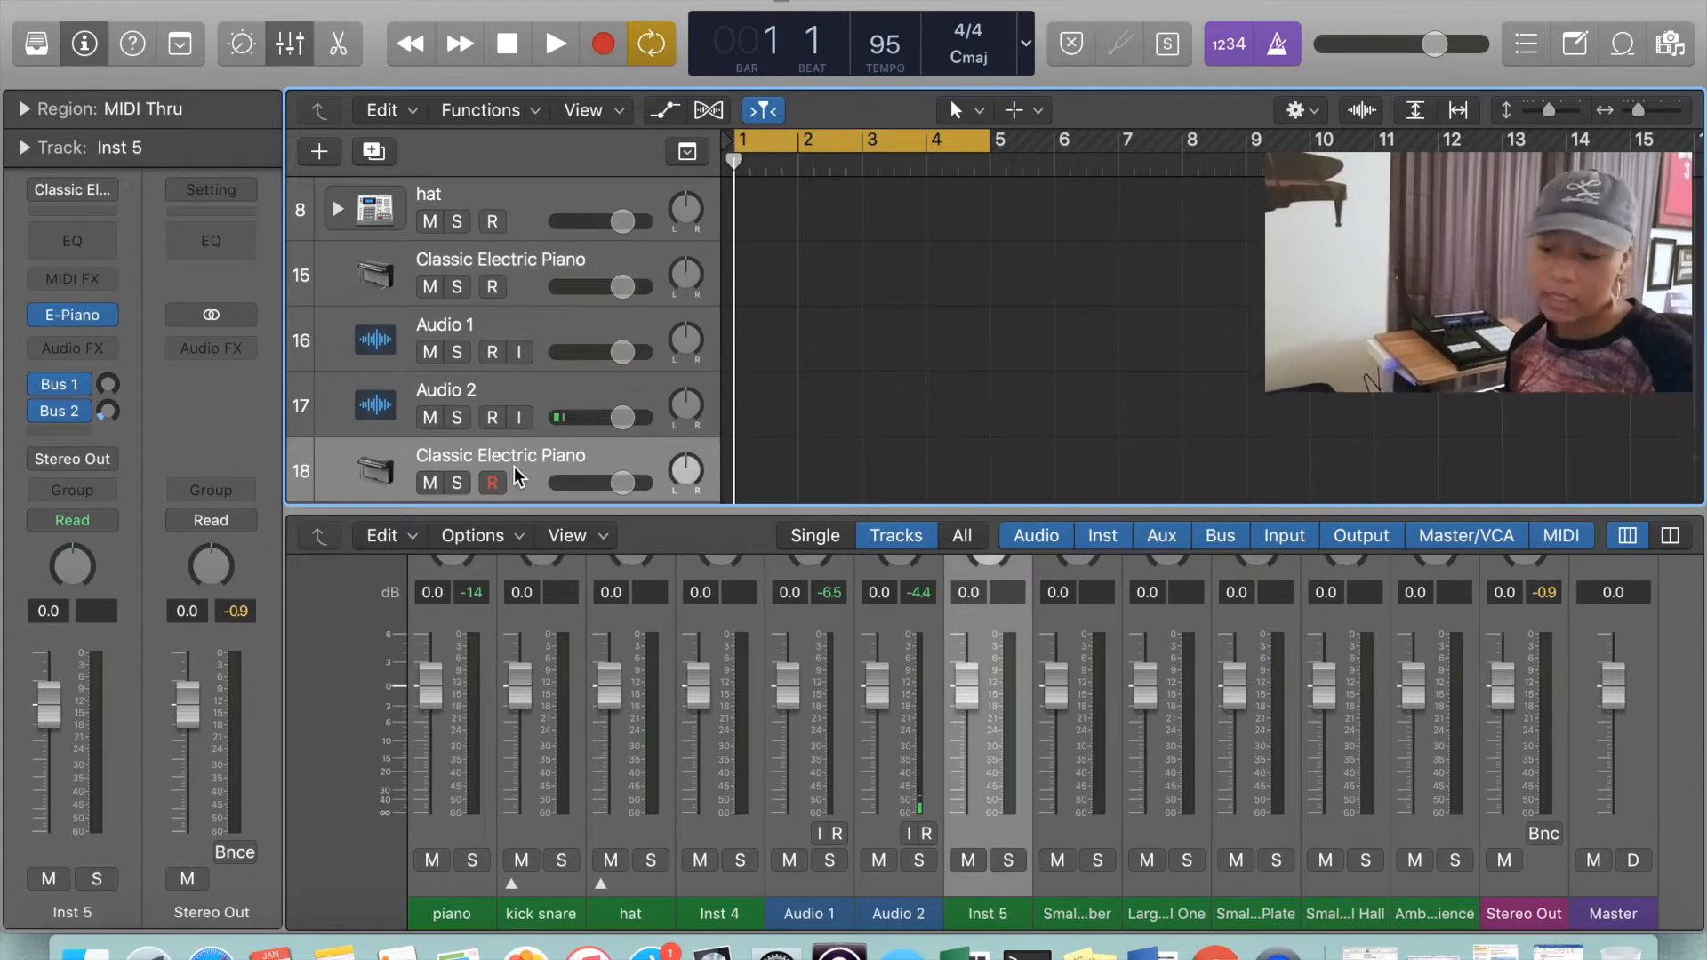
Delete the four tracks added below the hat track, from the first Classic Electric Piano to the last one
scroll(514, 467, up, 1)
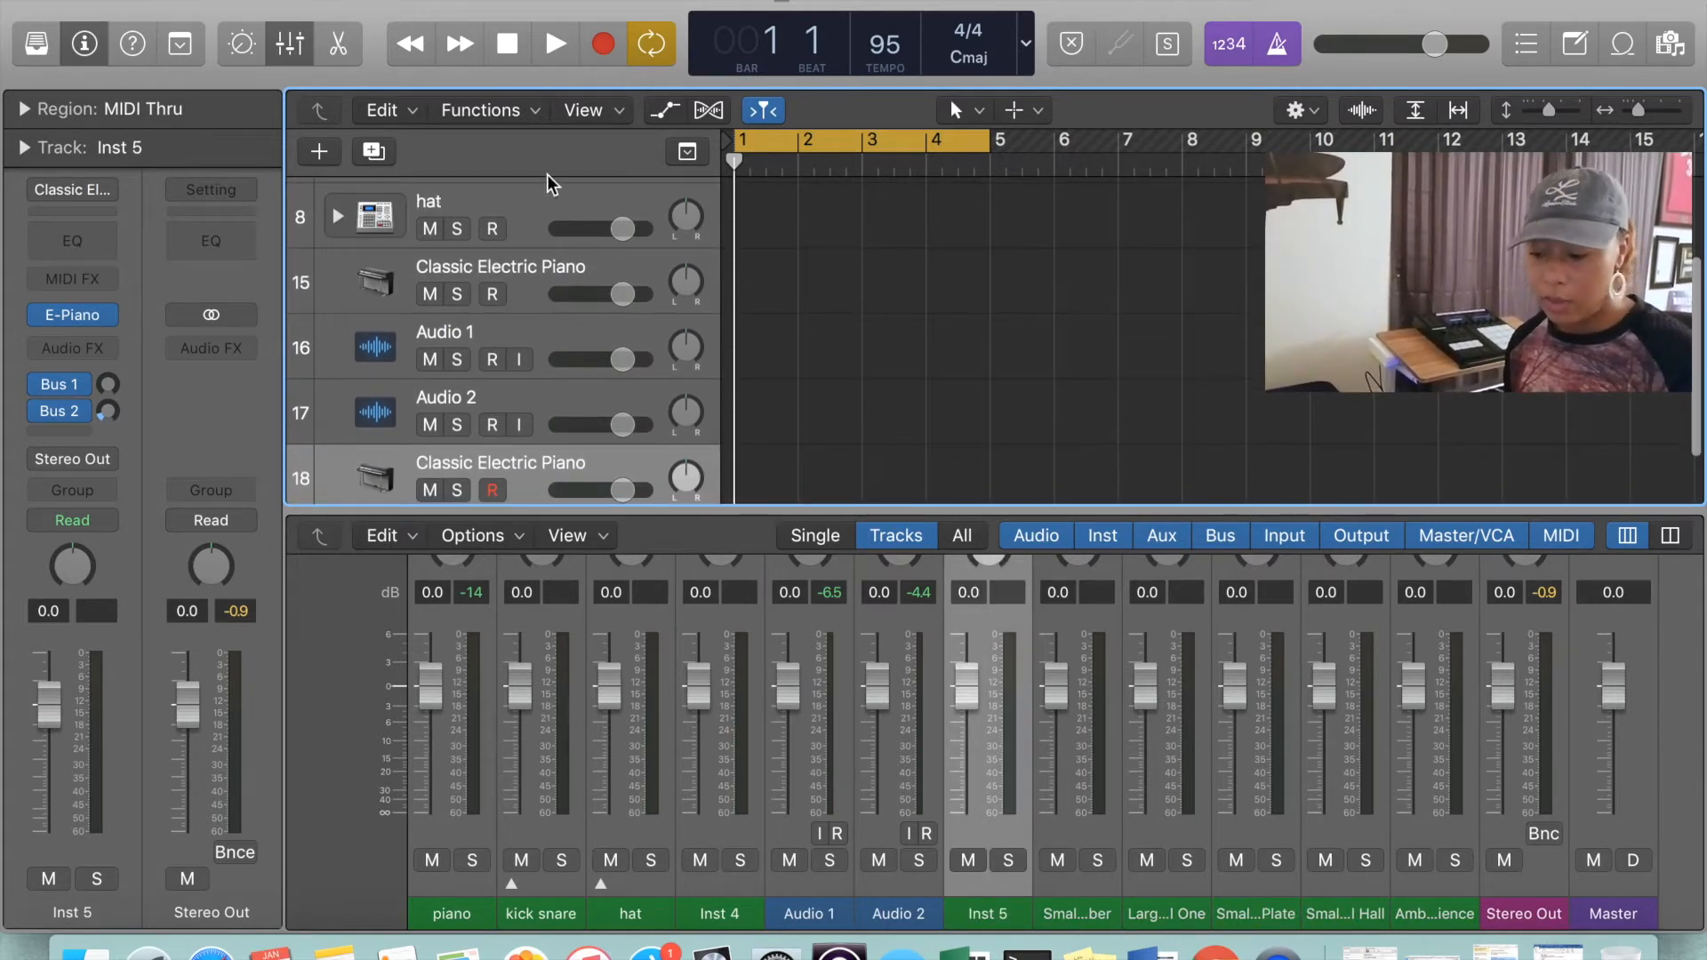
shift+click(516, 265)
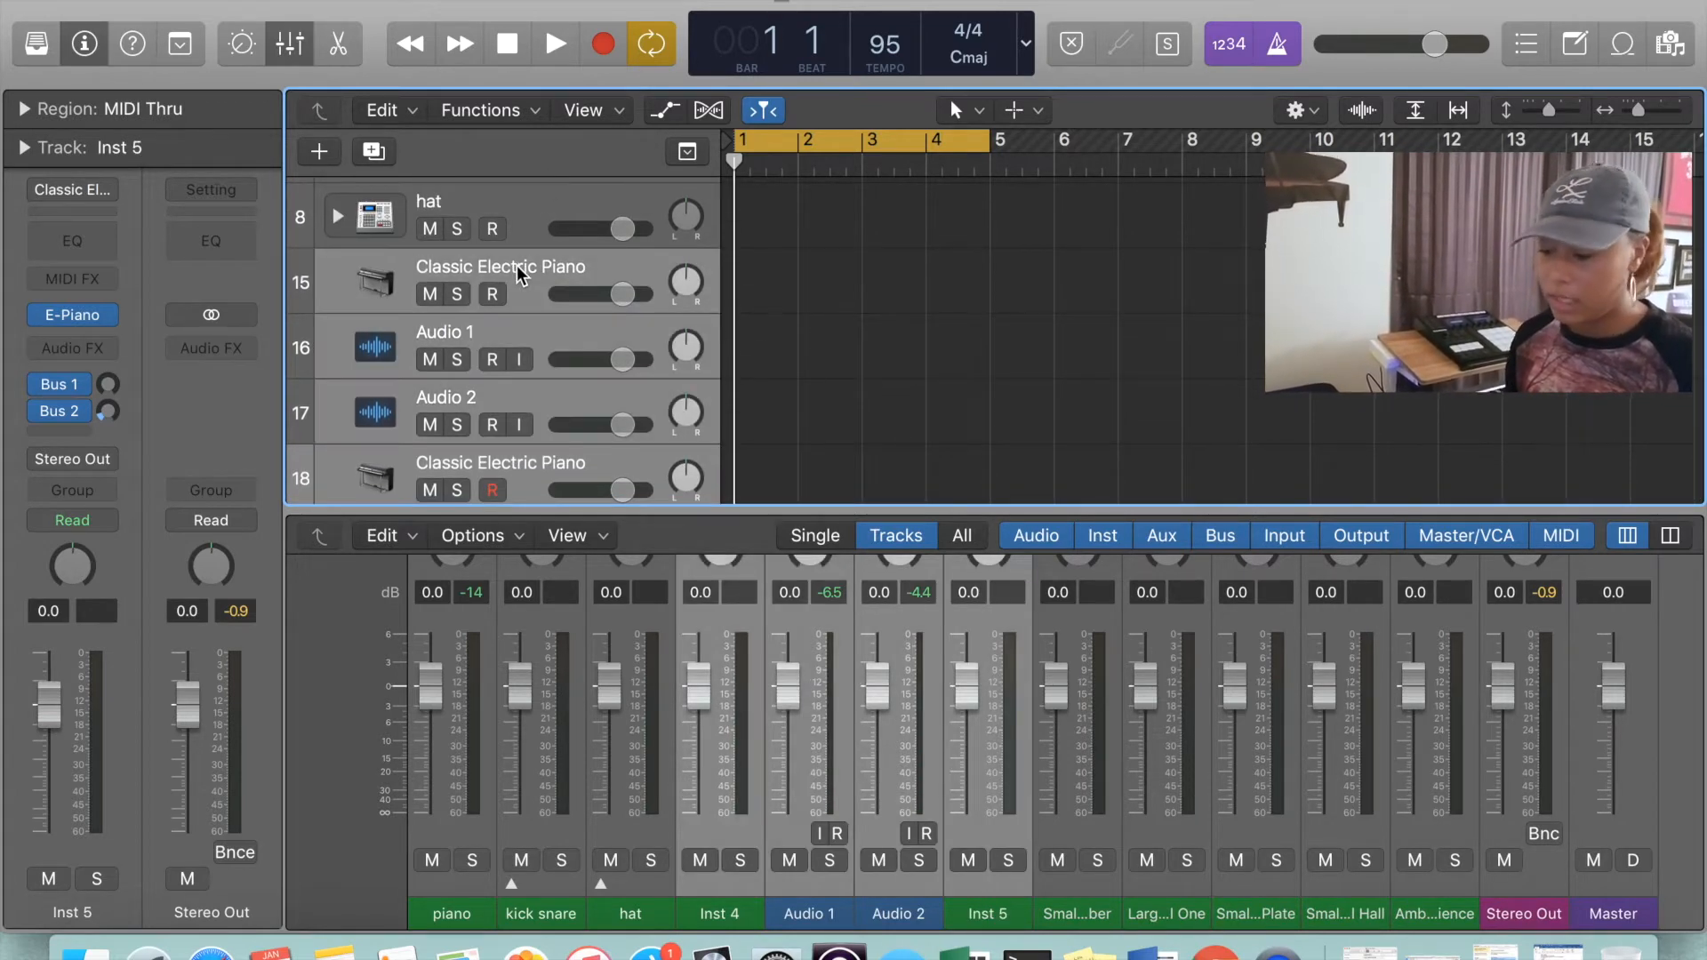
key(super+BackSpace)
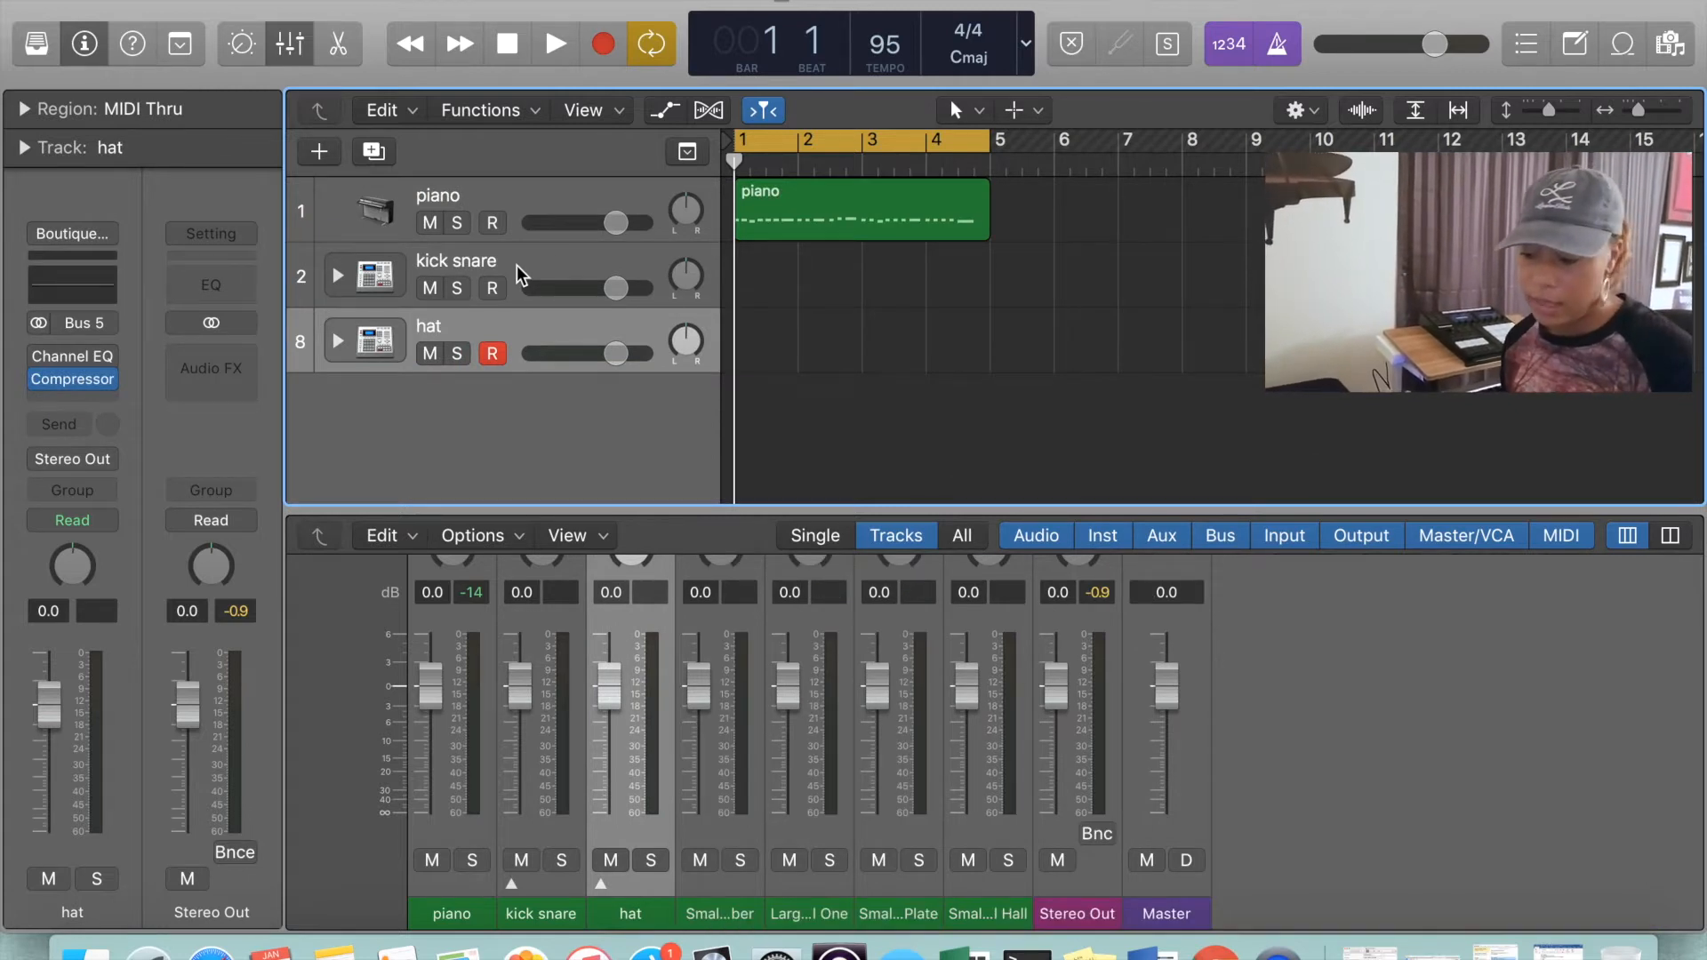
Record a four-bar kick and snare pattern on the kick snare track, starting from bar 1
click(516, 265)
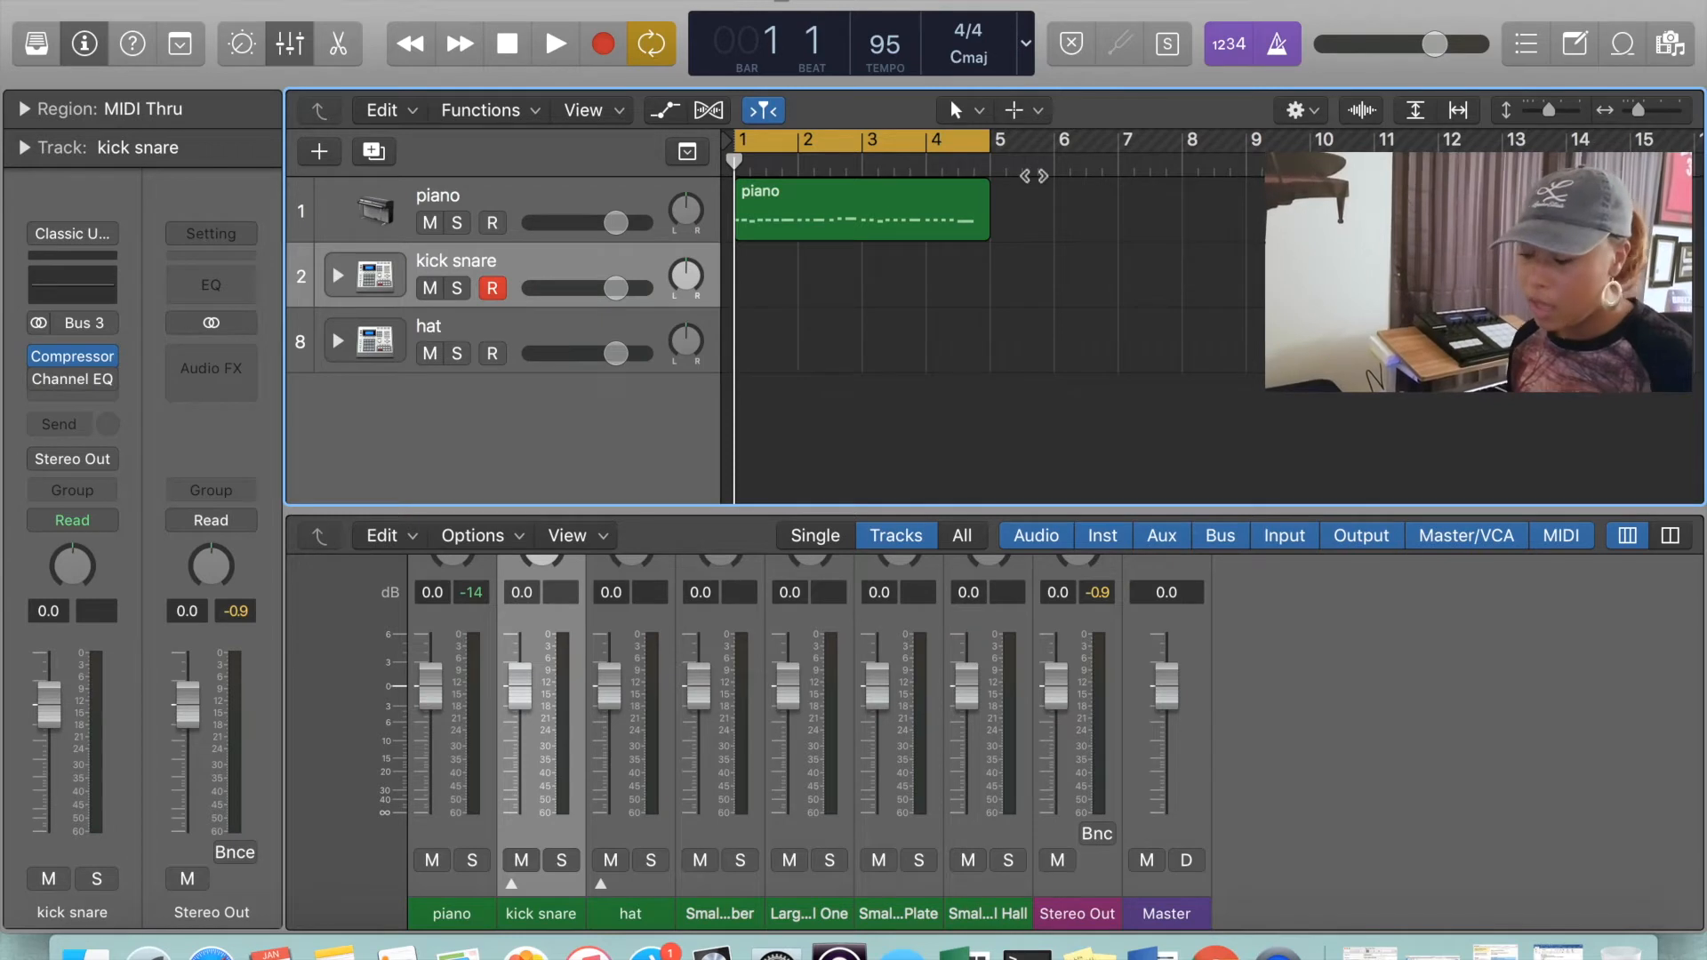
click(926, 177)
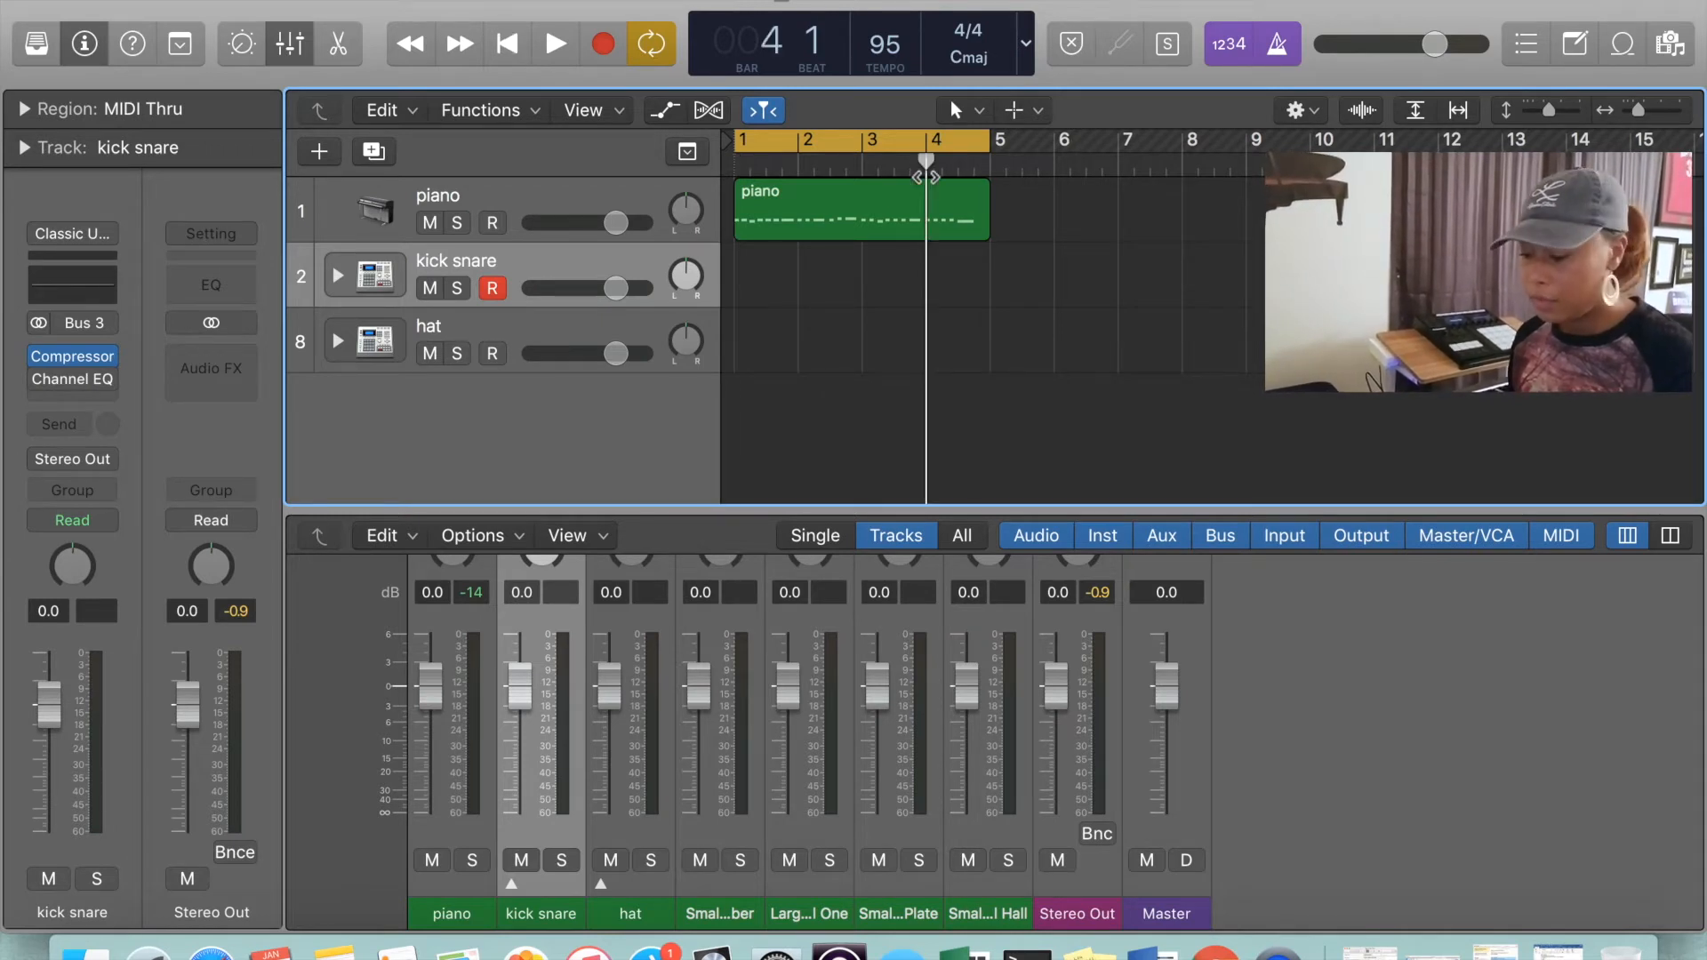
key(Return)
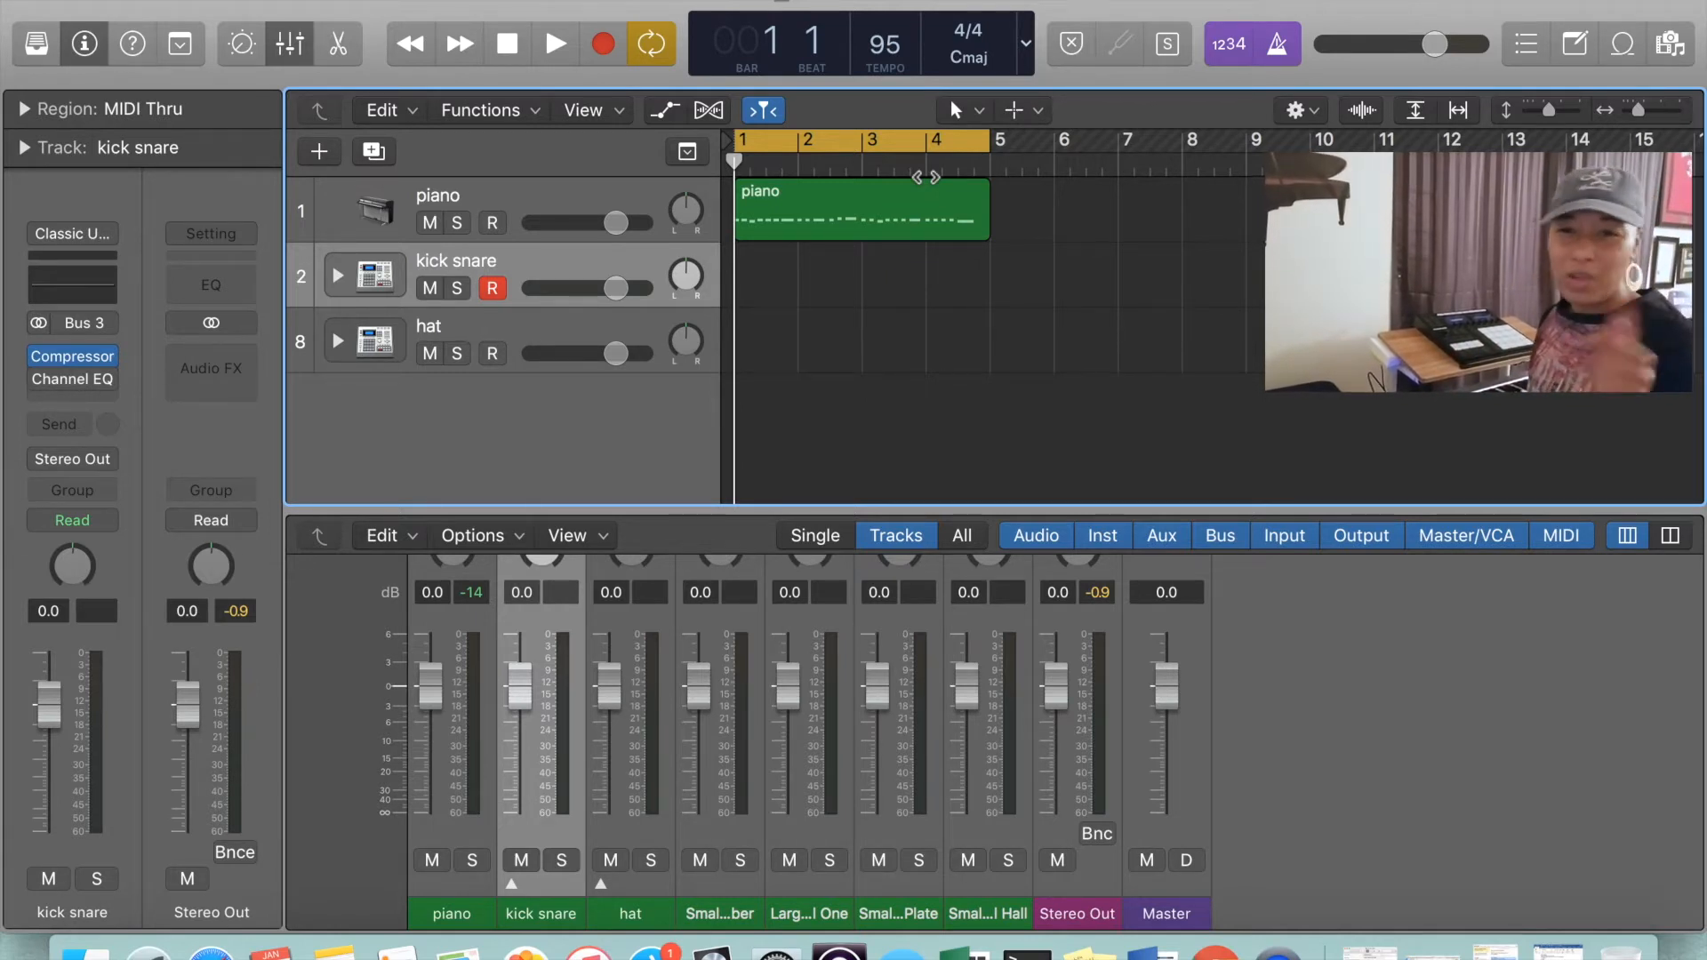
key(r)
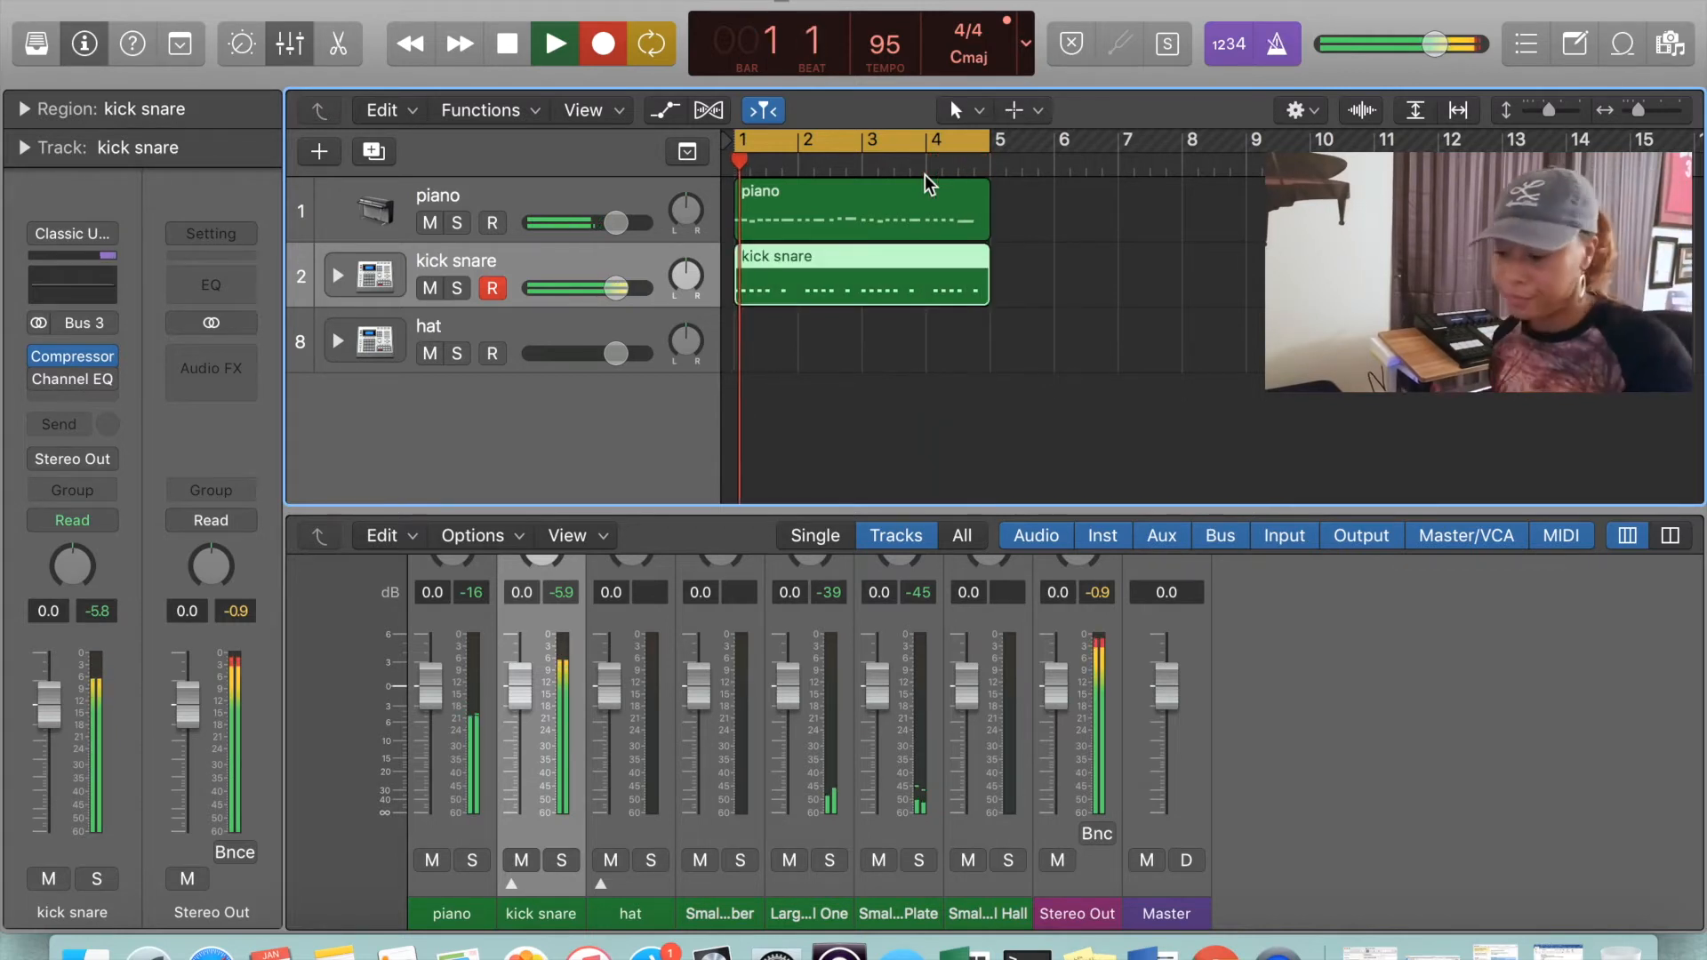
key(space)
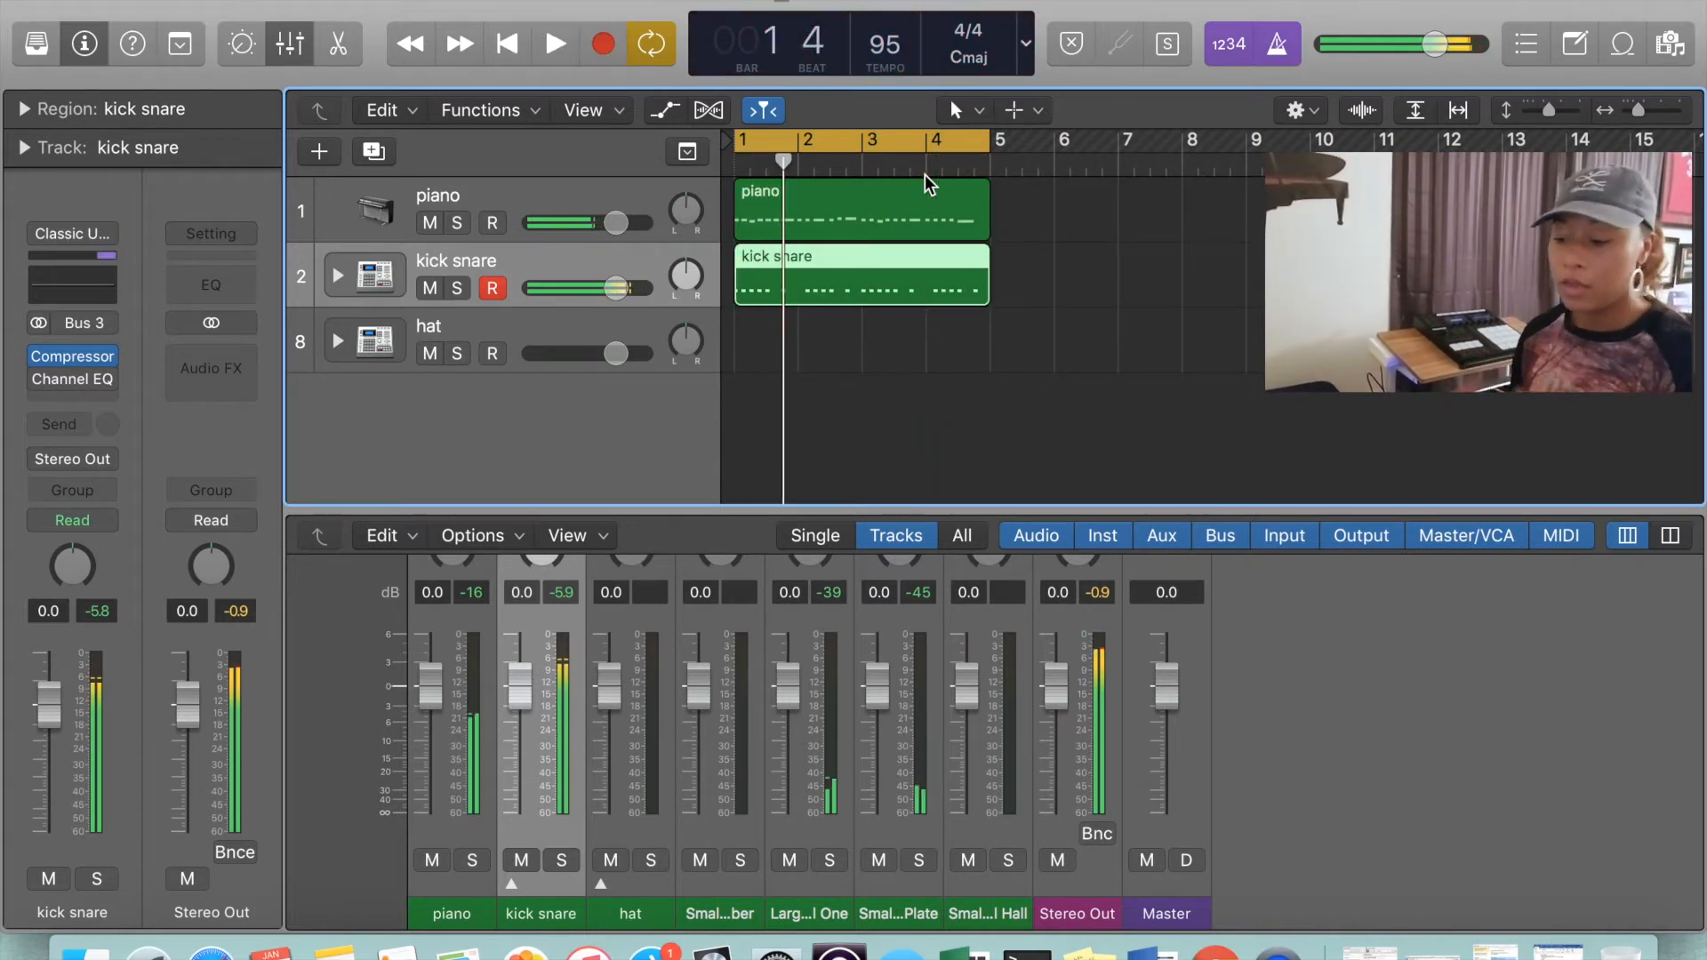
Quantize all notes of the kick snare region to 1/16 notes and set their velocity to 105, then close the editor
double_click(905, 282)
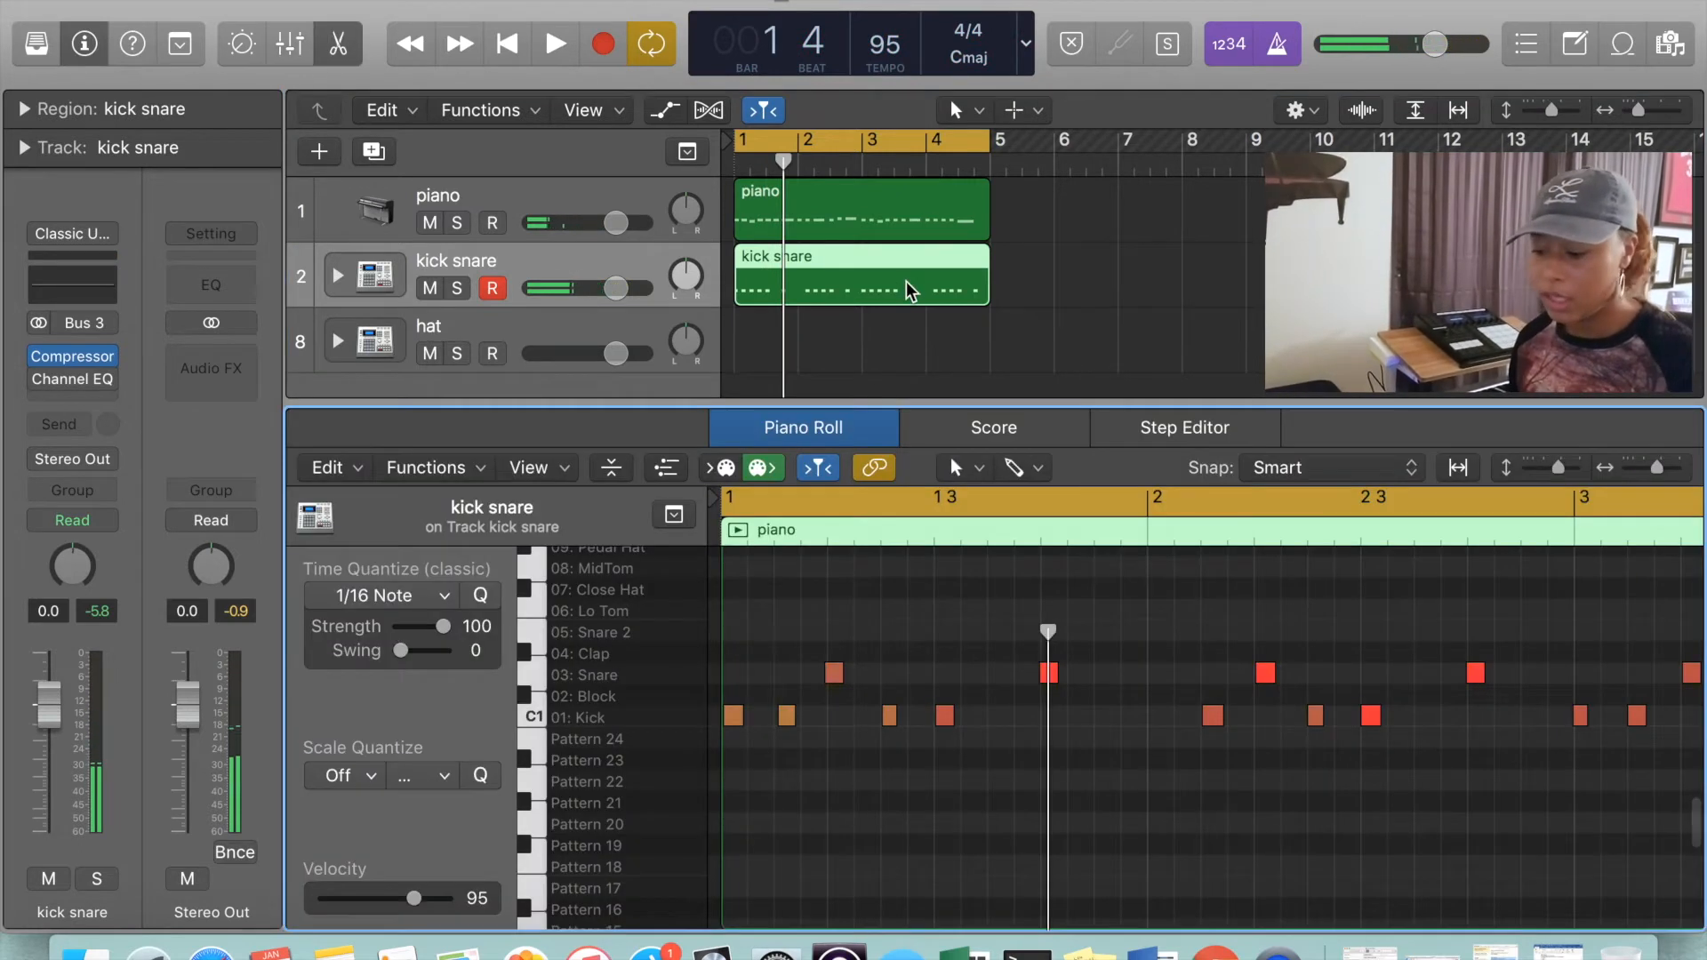
key(super+a)
key(q)
click(425, 902)
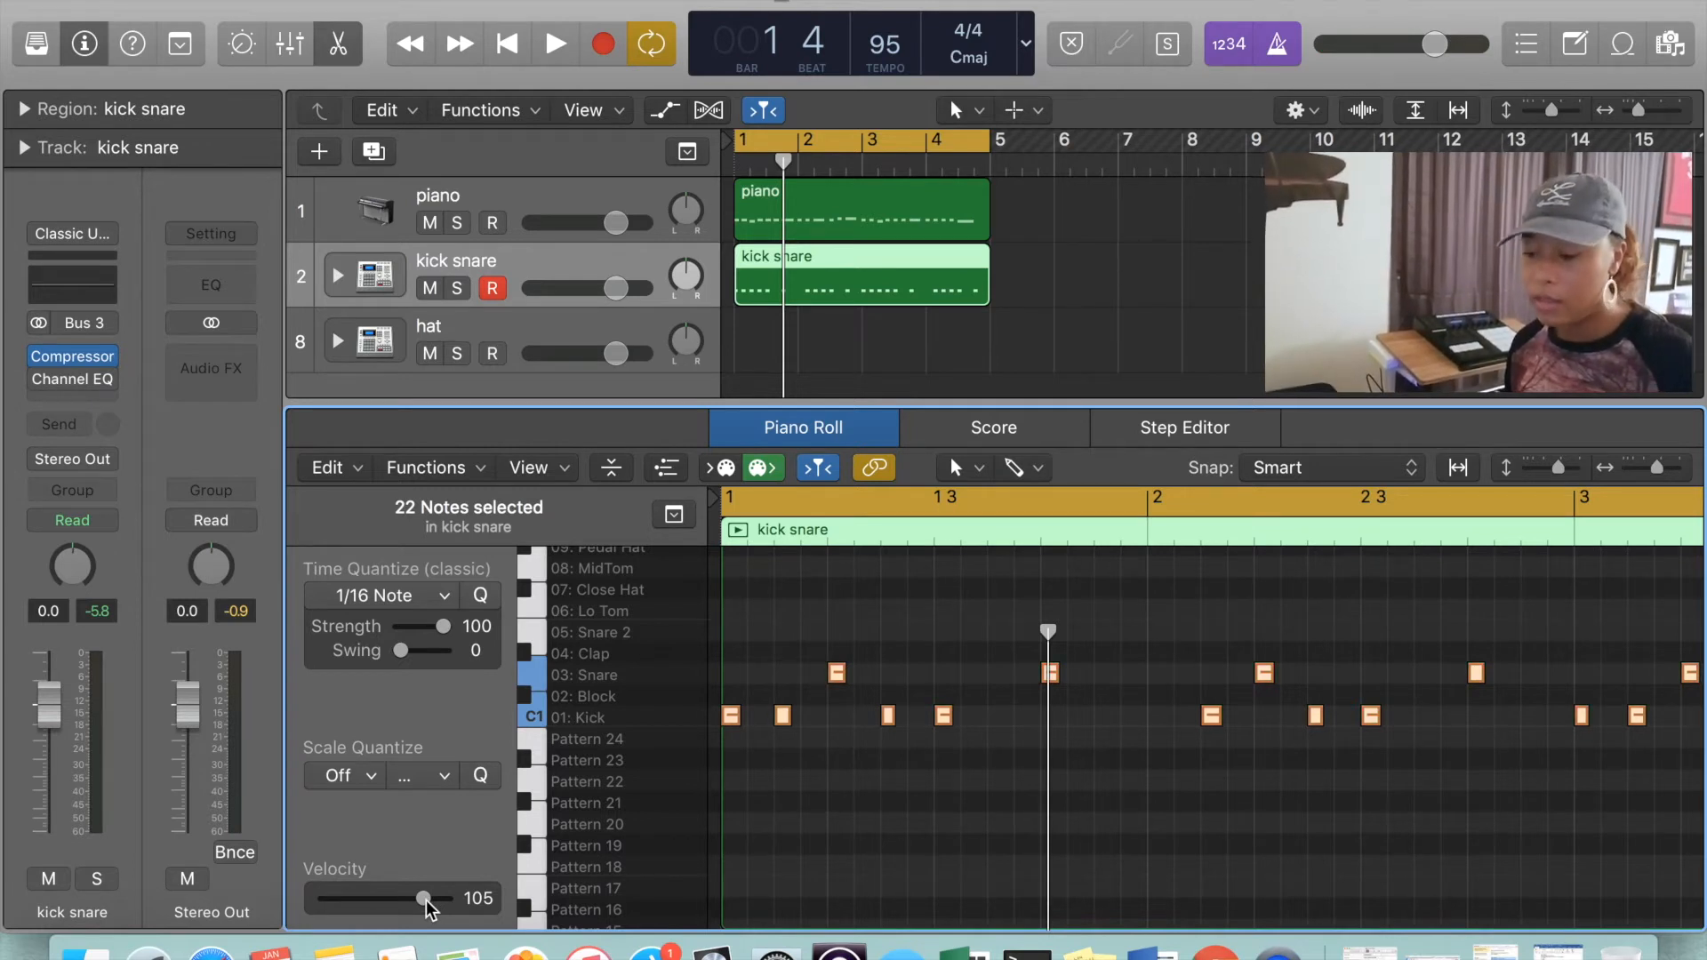
key(x)
key(x)
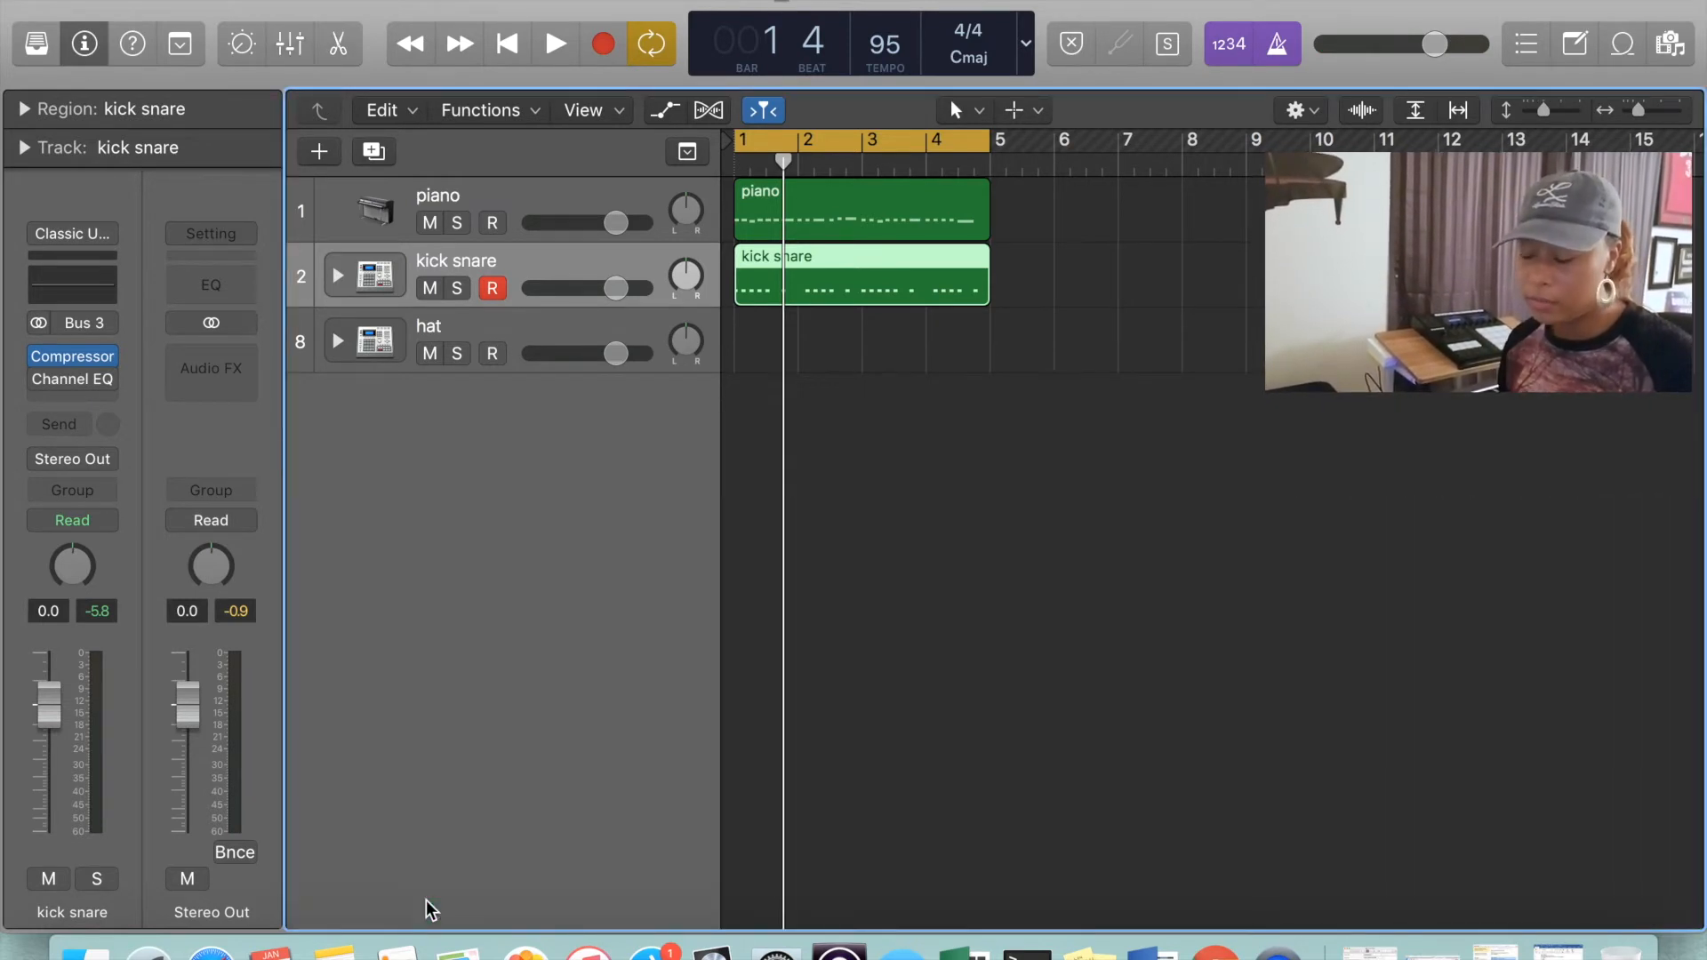
Select the hat track, show the toolbar and turn on Note Repeat with a 1/16 Note rate
click(926, 391)
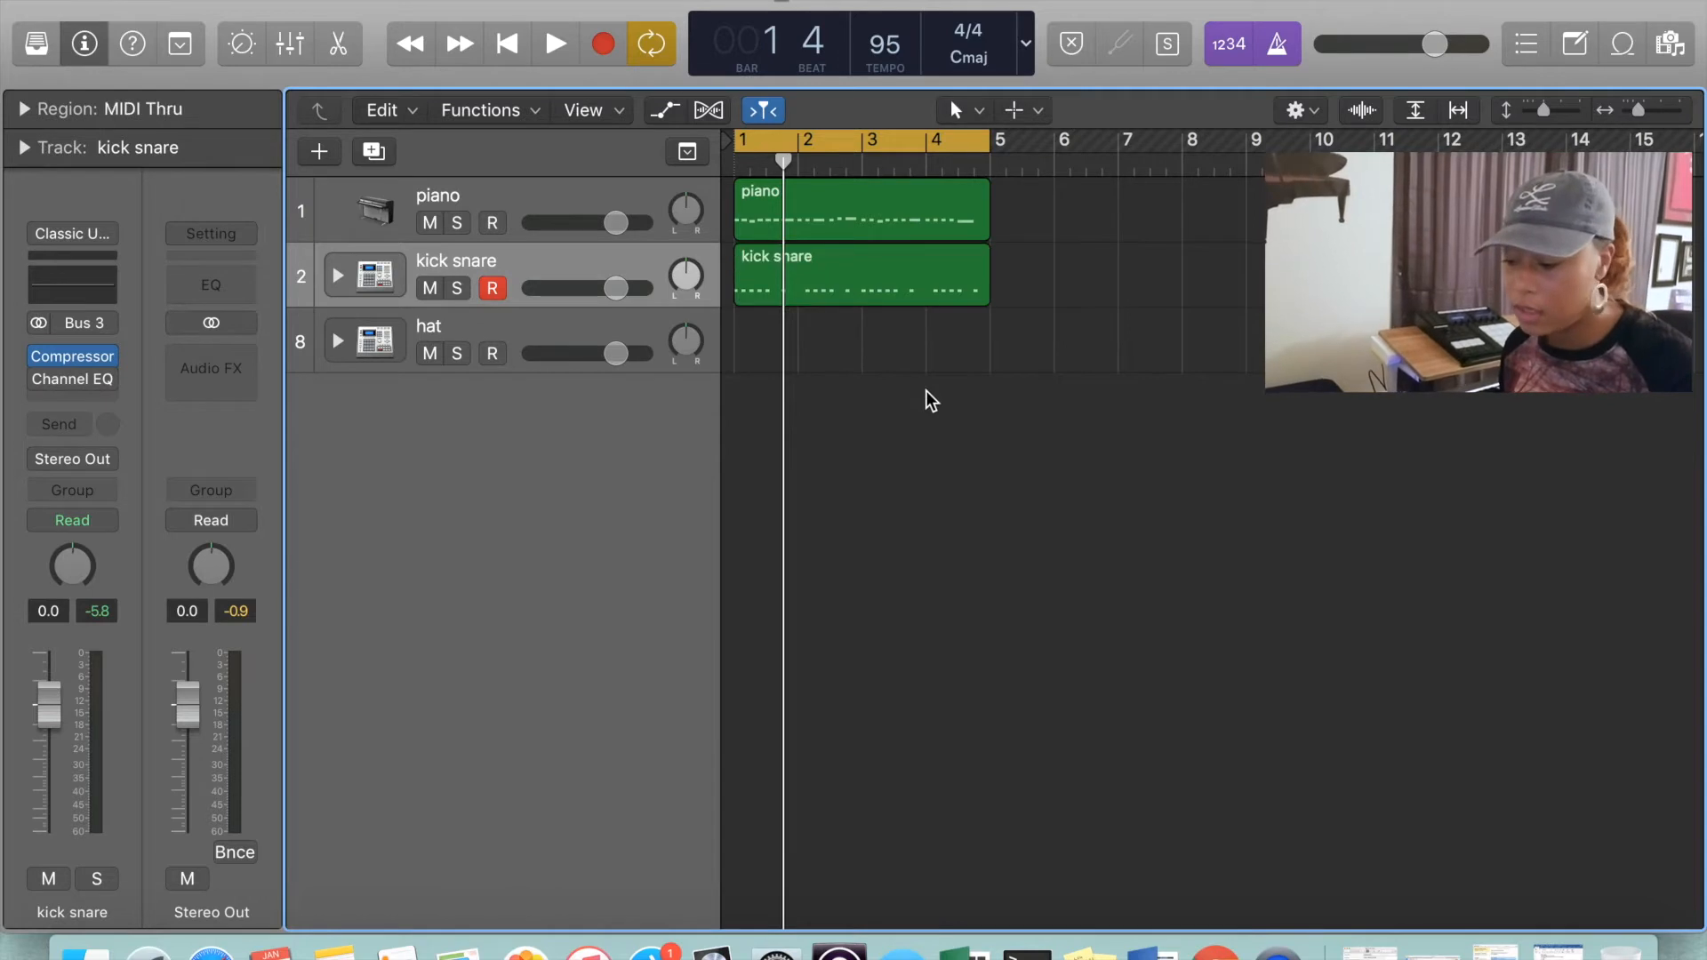
click(921, 298)
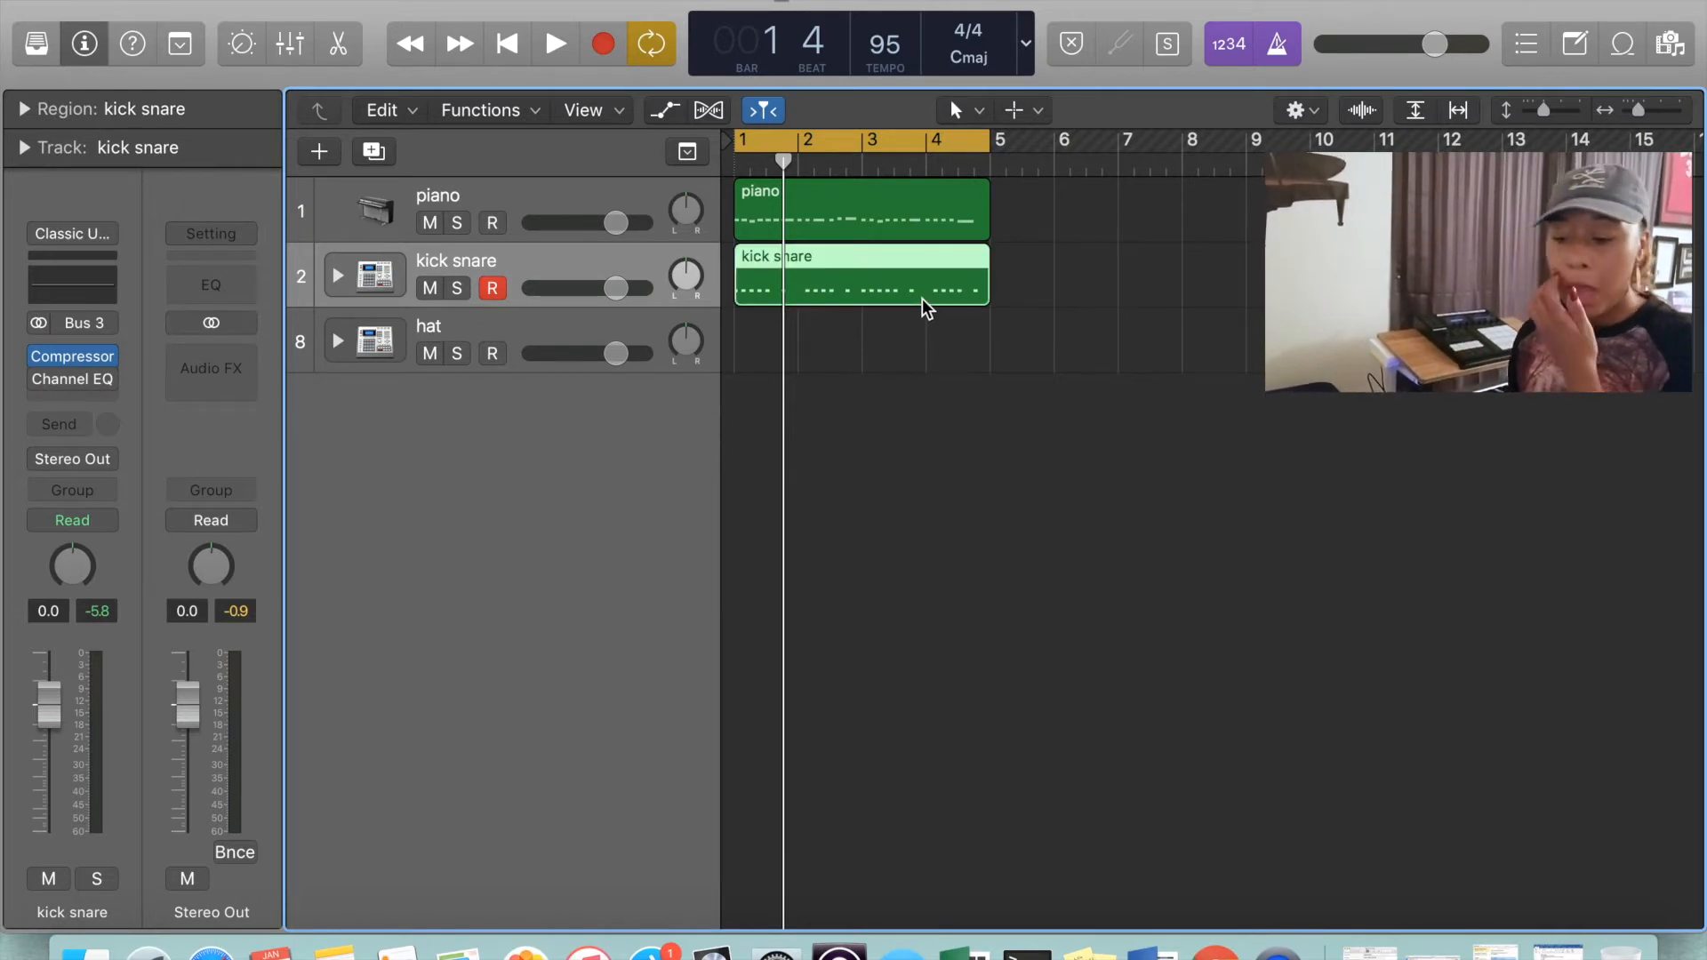
click(608, 322)
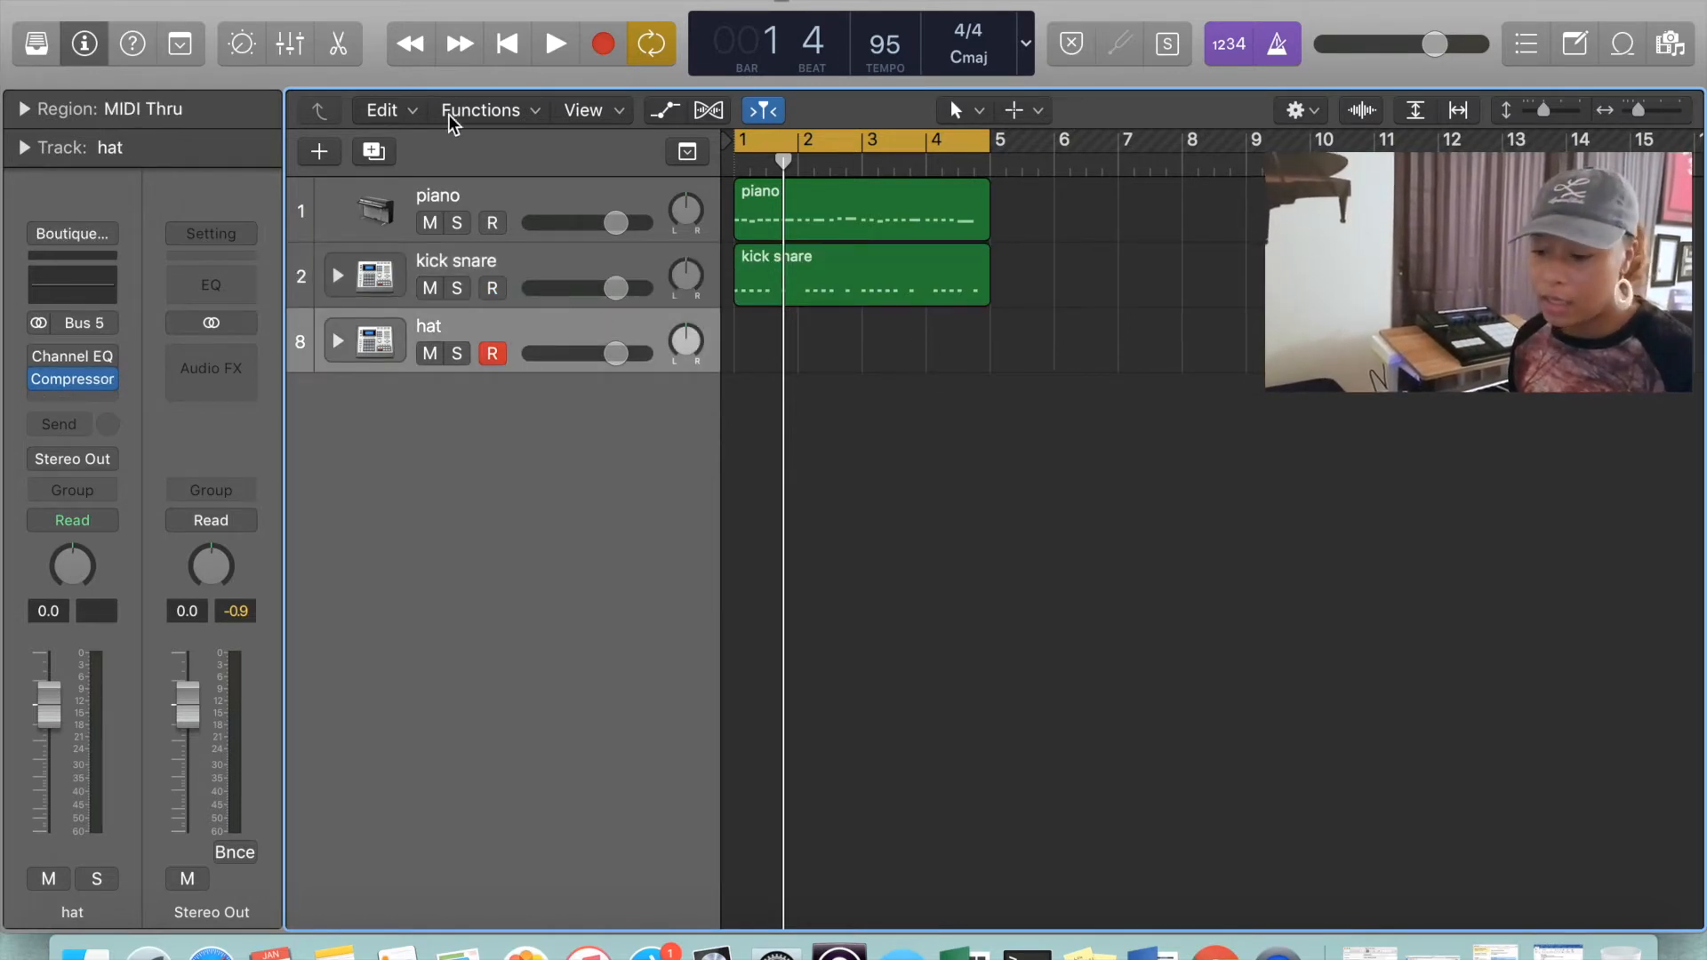
click(179, 44)
click(252, 121)
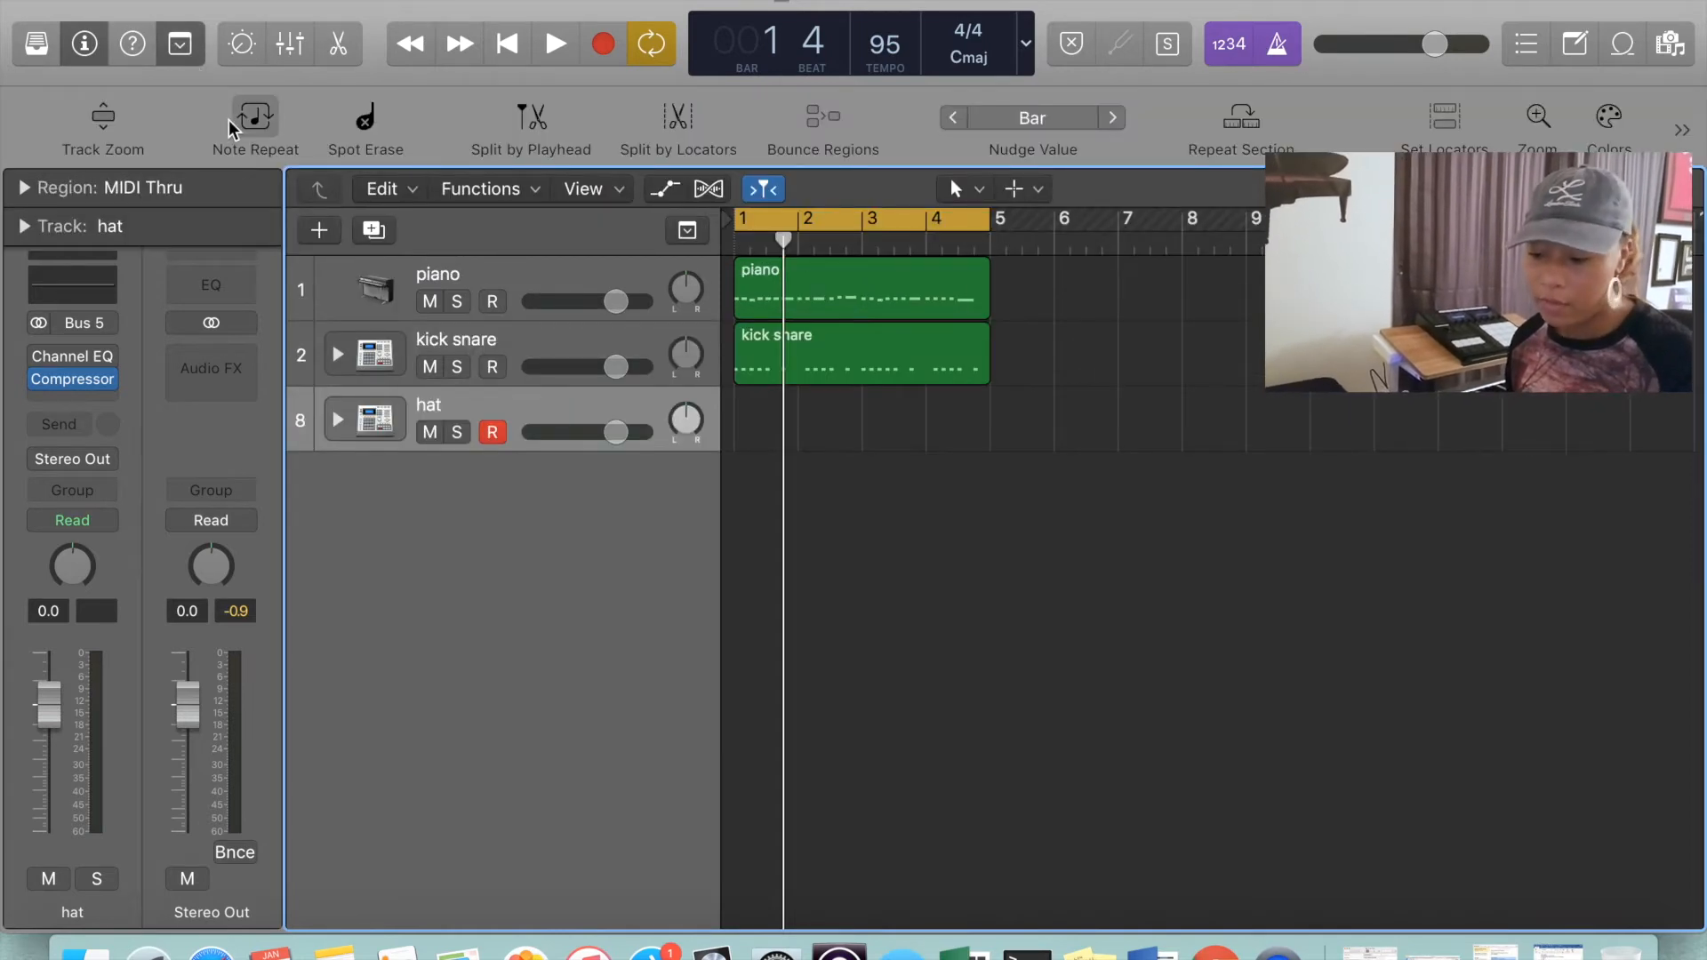
click(558, 409)
click(417, 281)
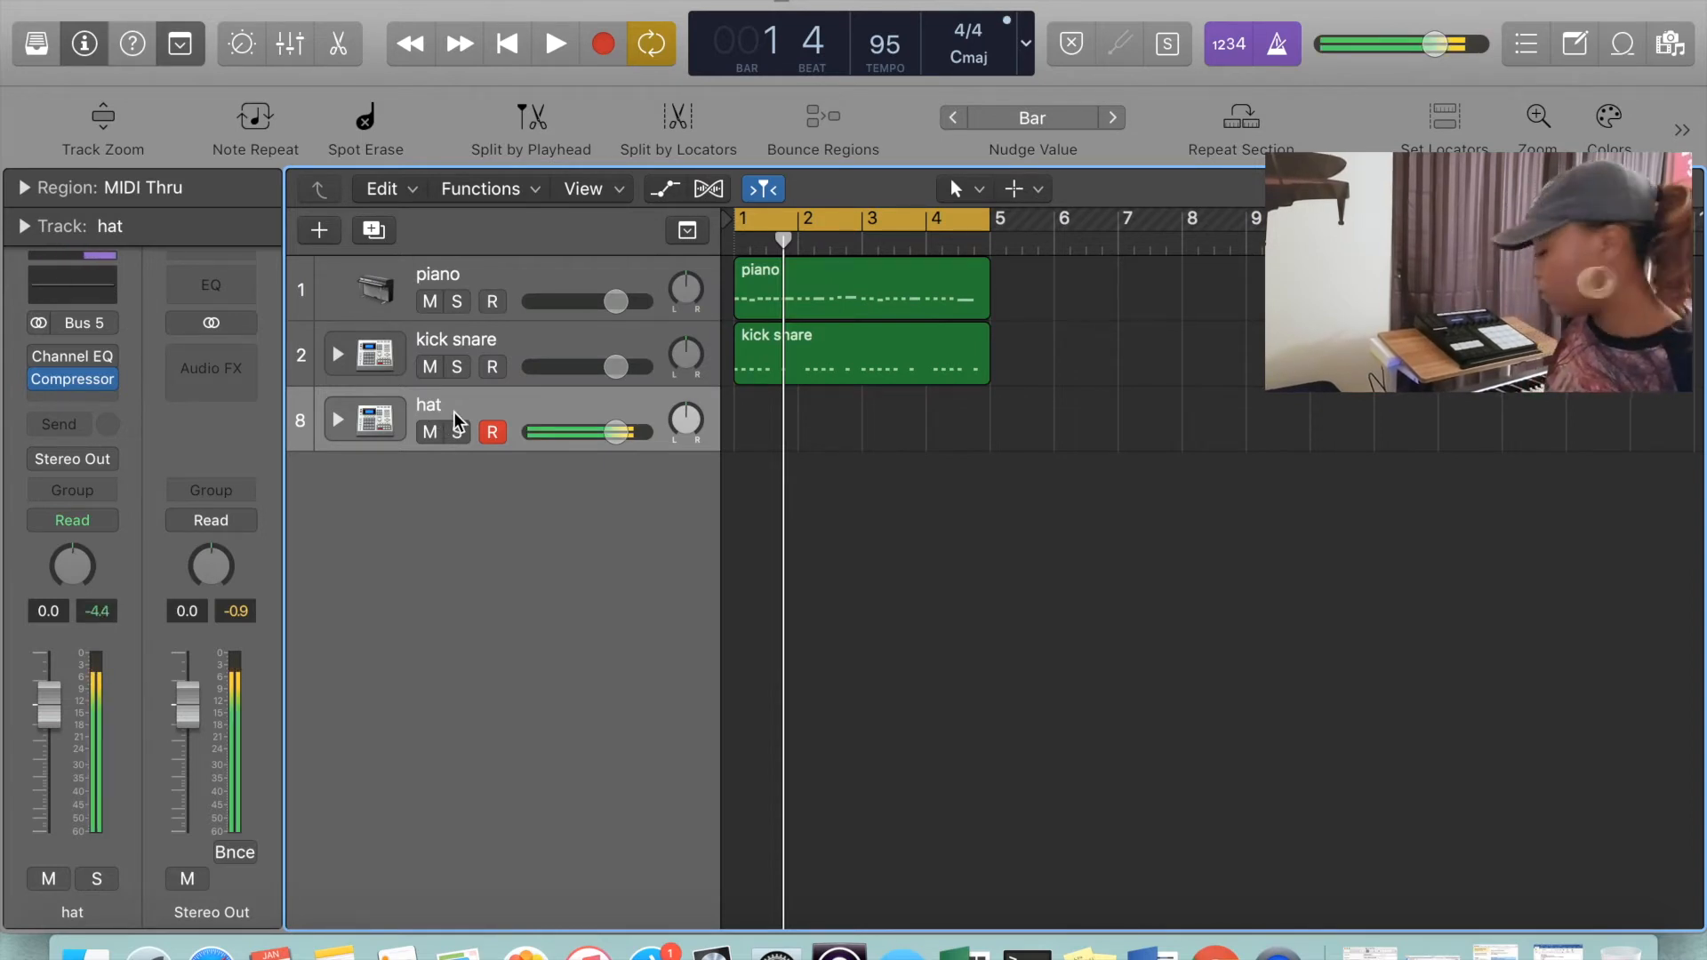
click(255, 116)
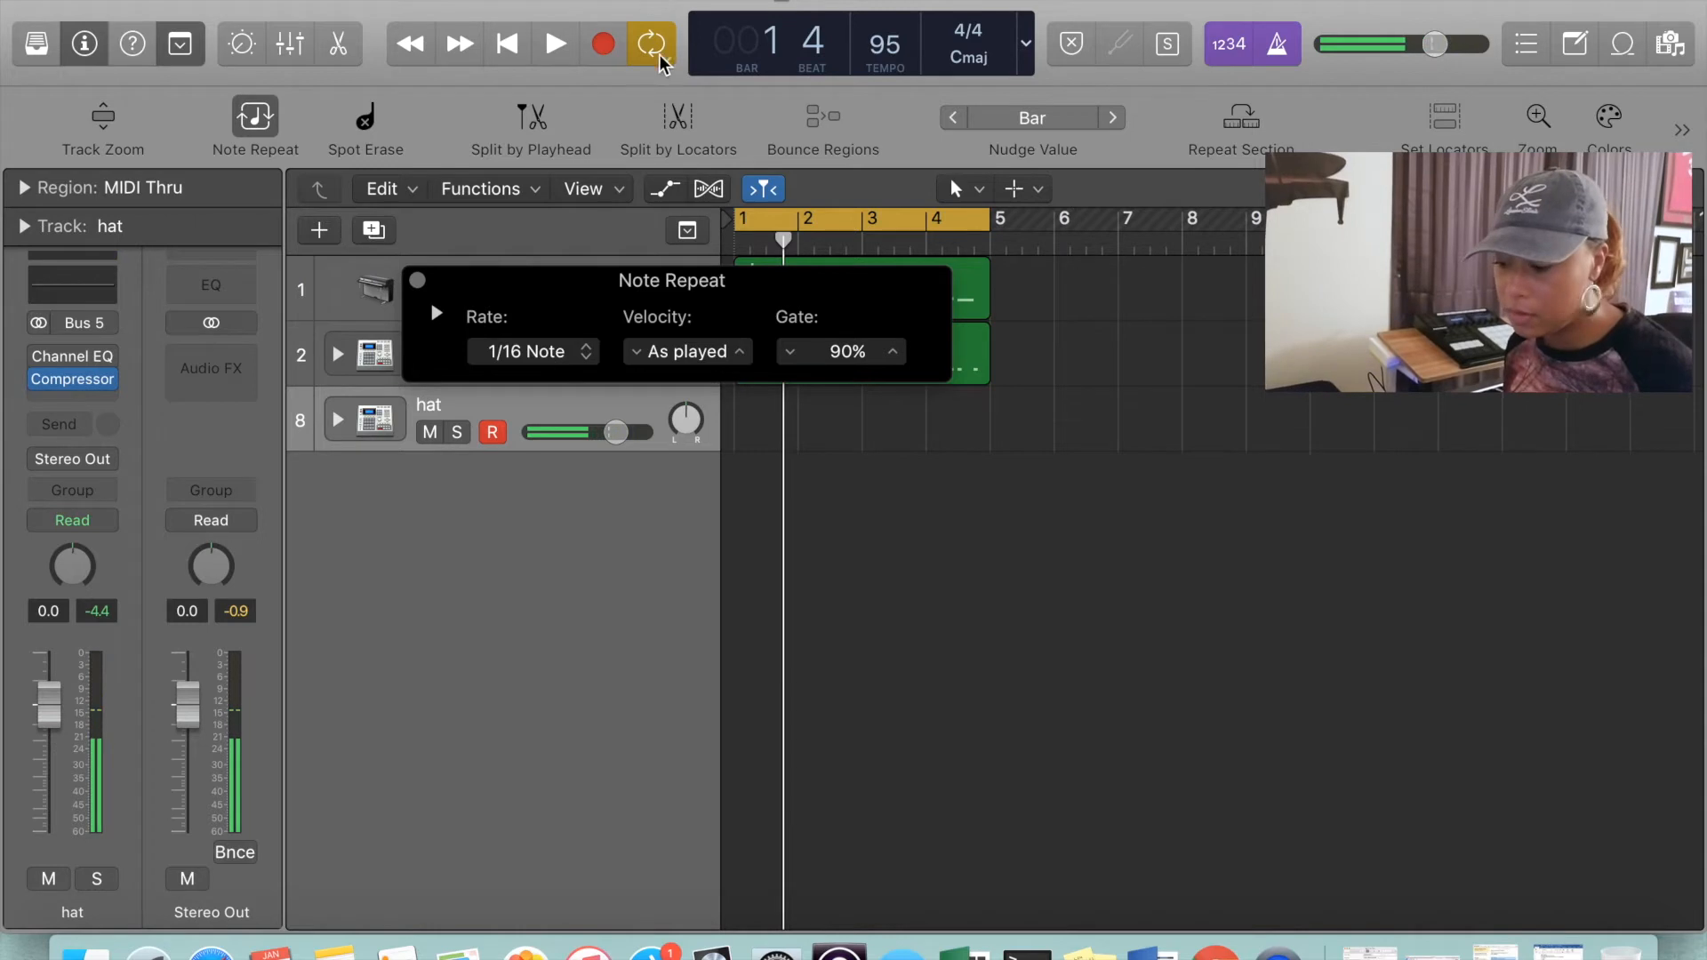
Record a four-bar repeated hi-hat pattern on the hat track and turn off Note Repeat
click(627, 46)
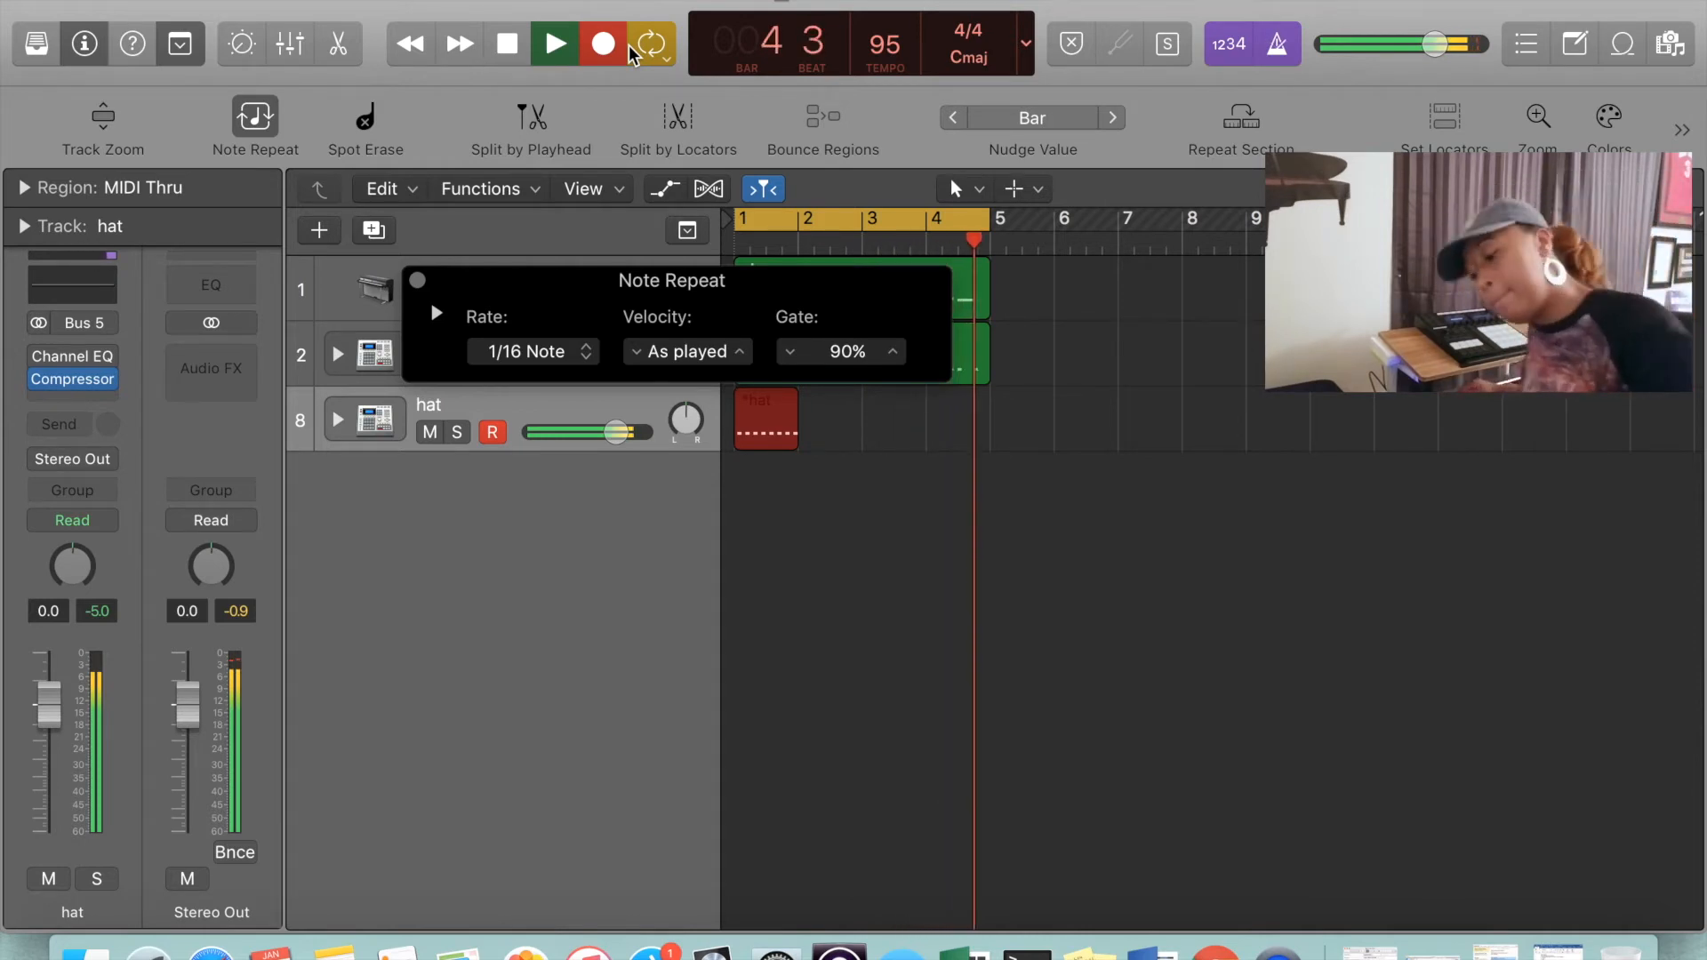
key(space)
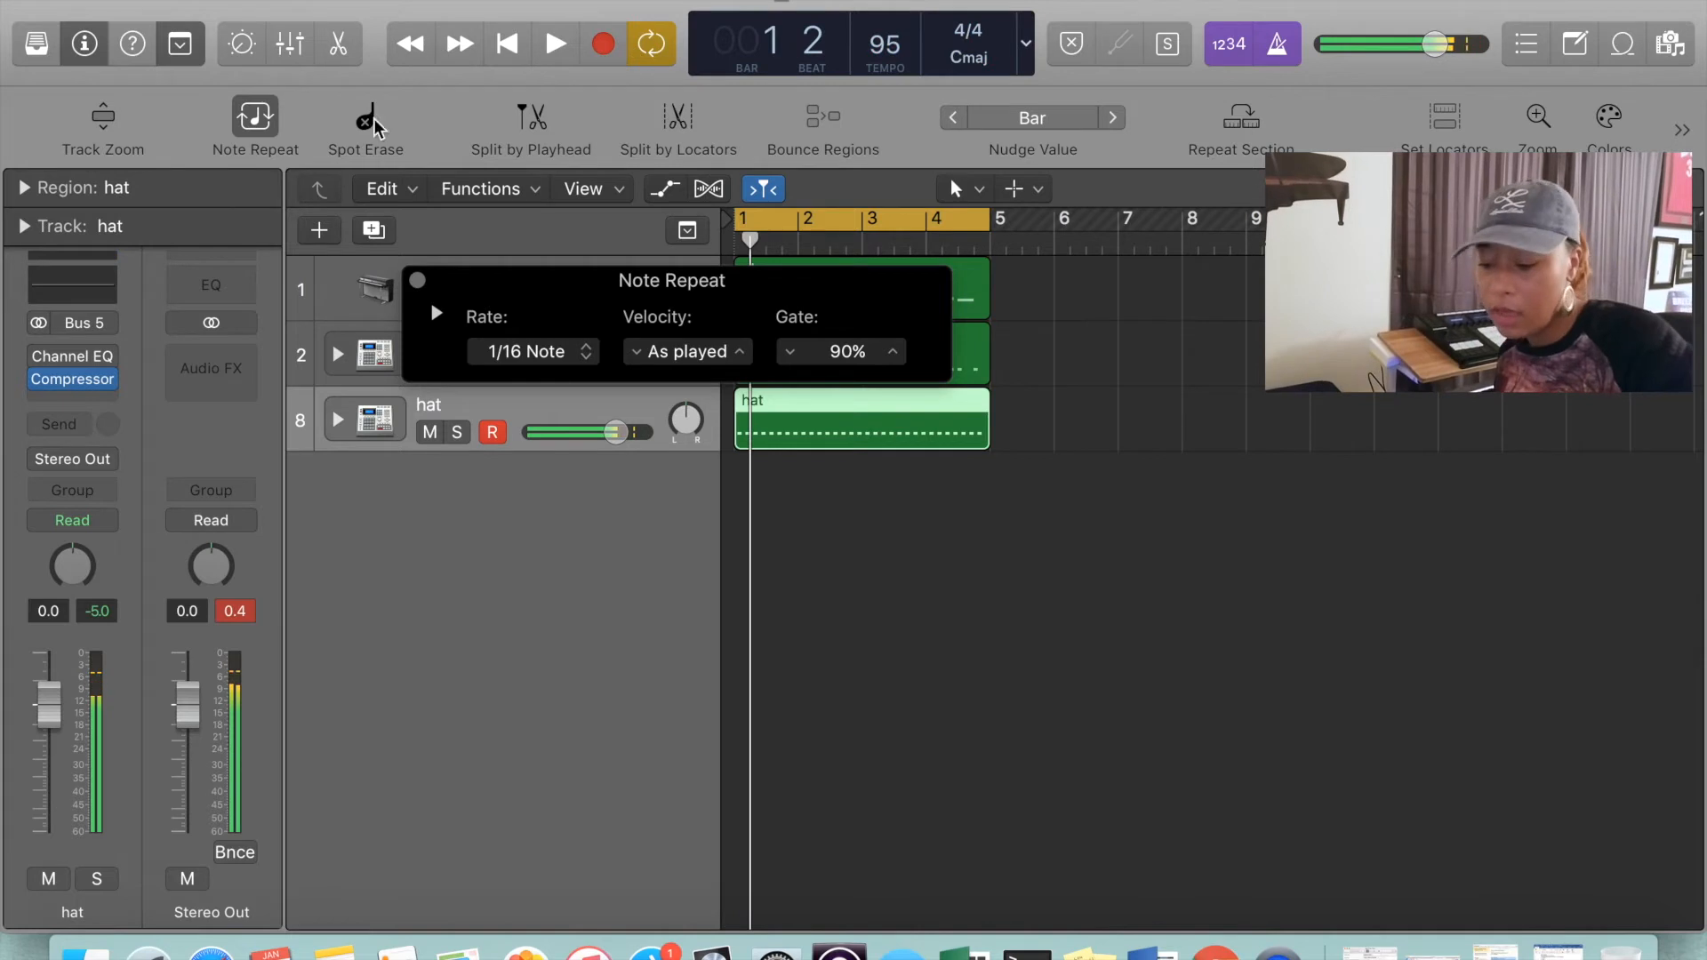
click(417, 280)
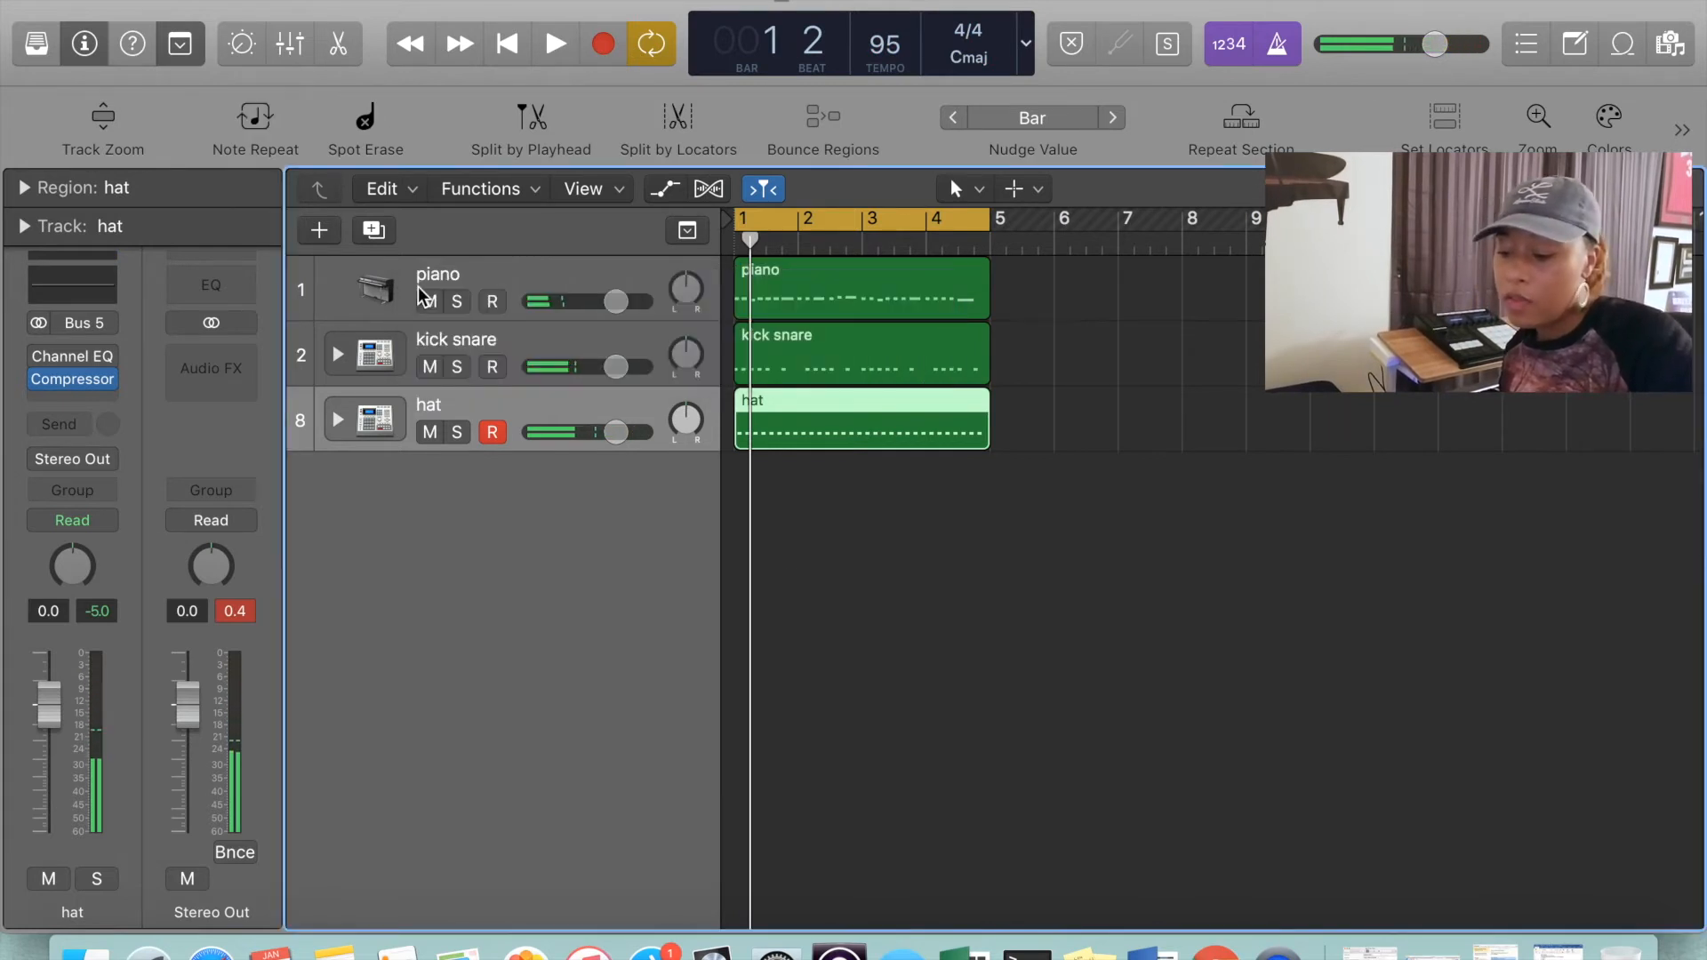
Open the hat region's notes and place a Pedal Hat note on the first beat of bar 1 using the first recorded note
click(836, 455)
double_click(829, 419)
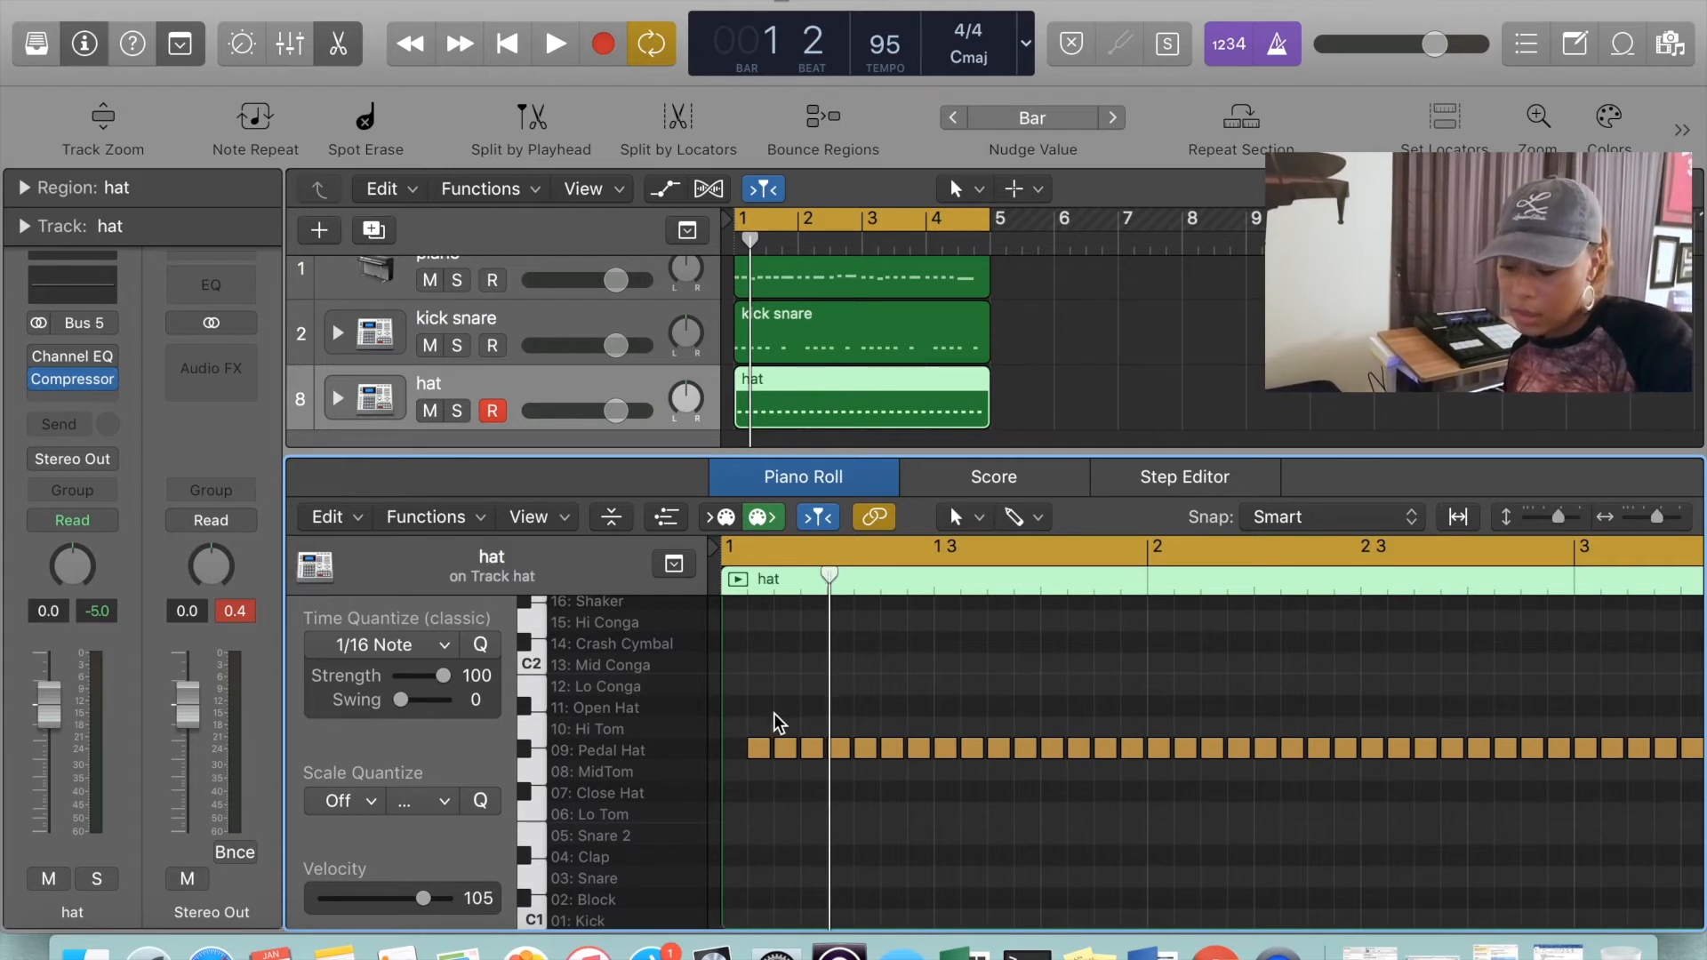
click(764, 748)
key(super+Right)
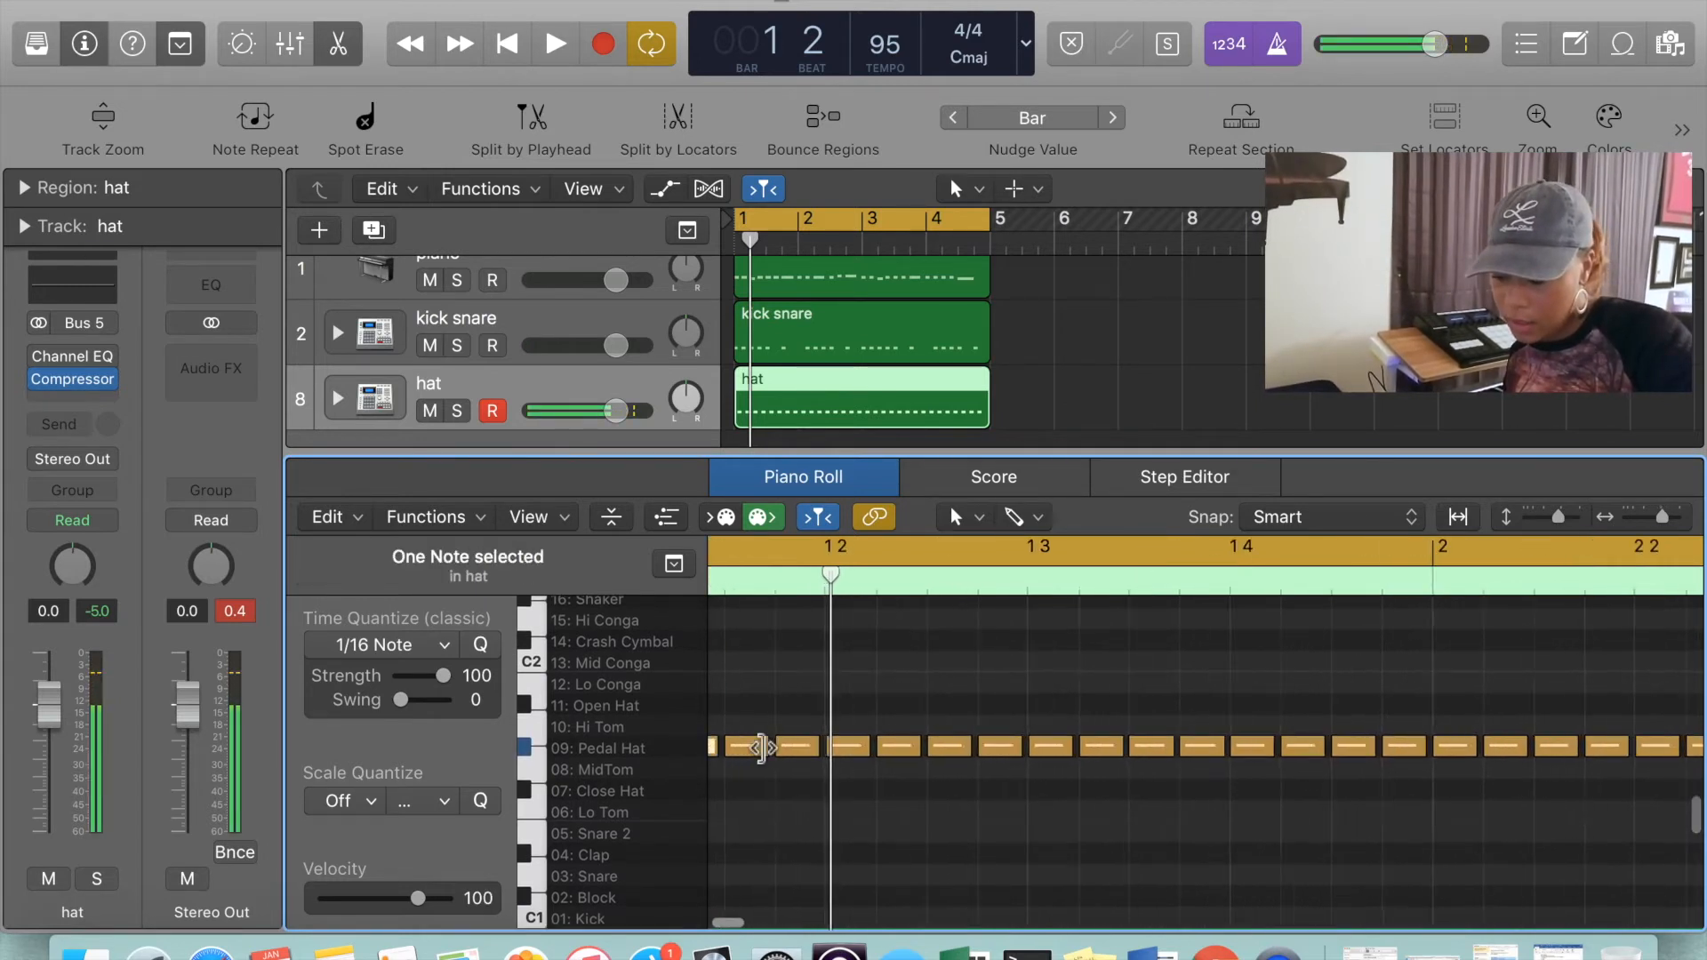
scroll(765, 749, left, 3)
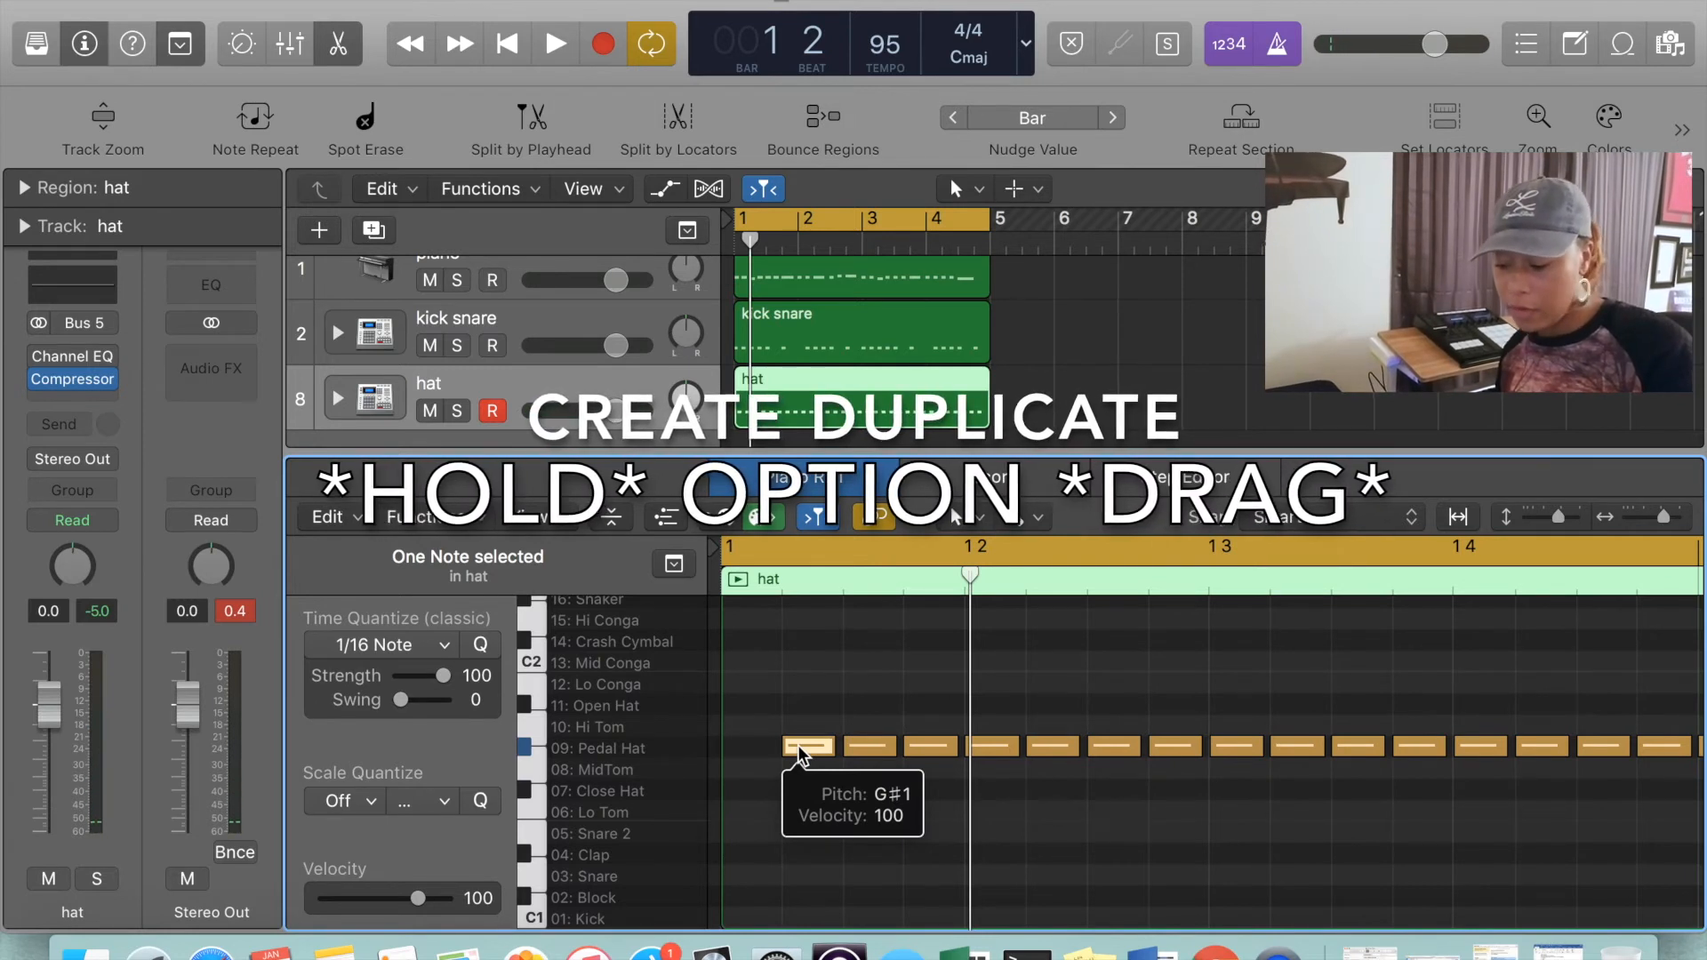
drag(798, 745, 744, 750)
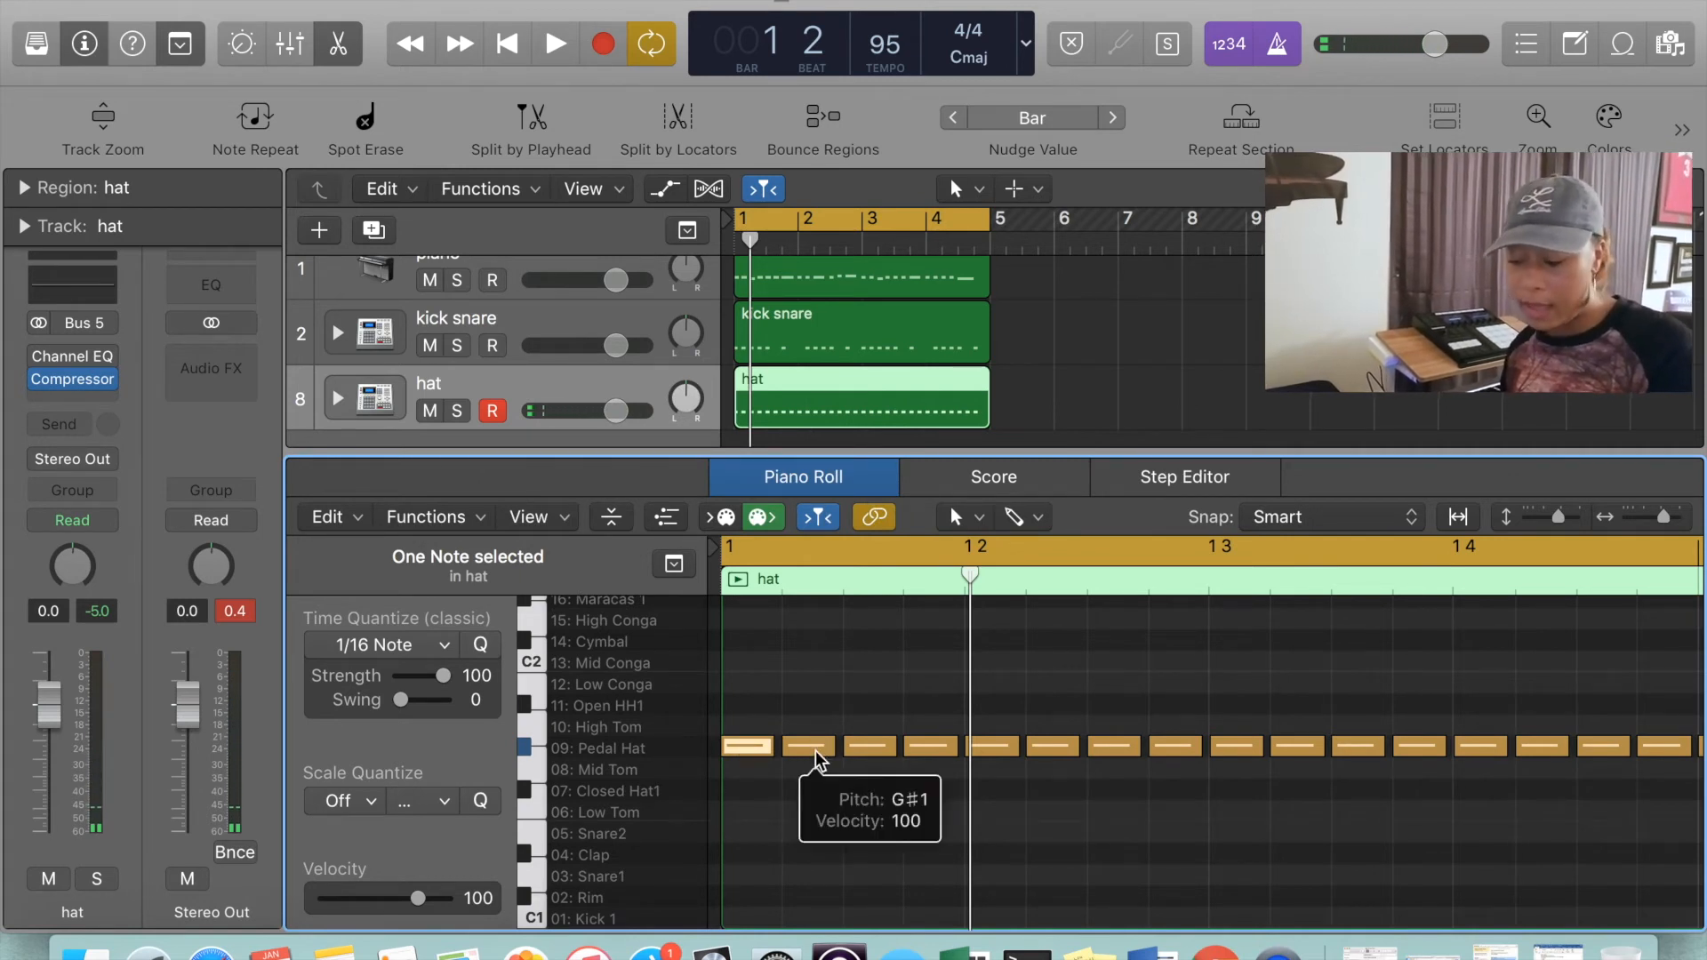
click(754, 780)
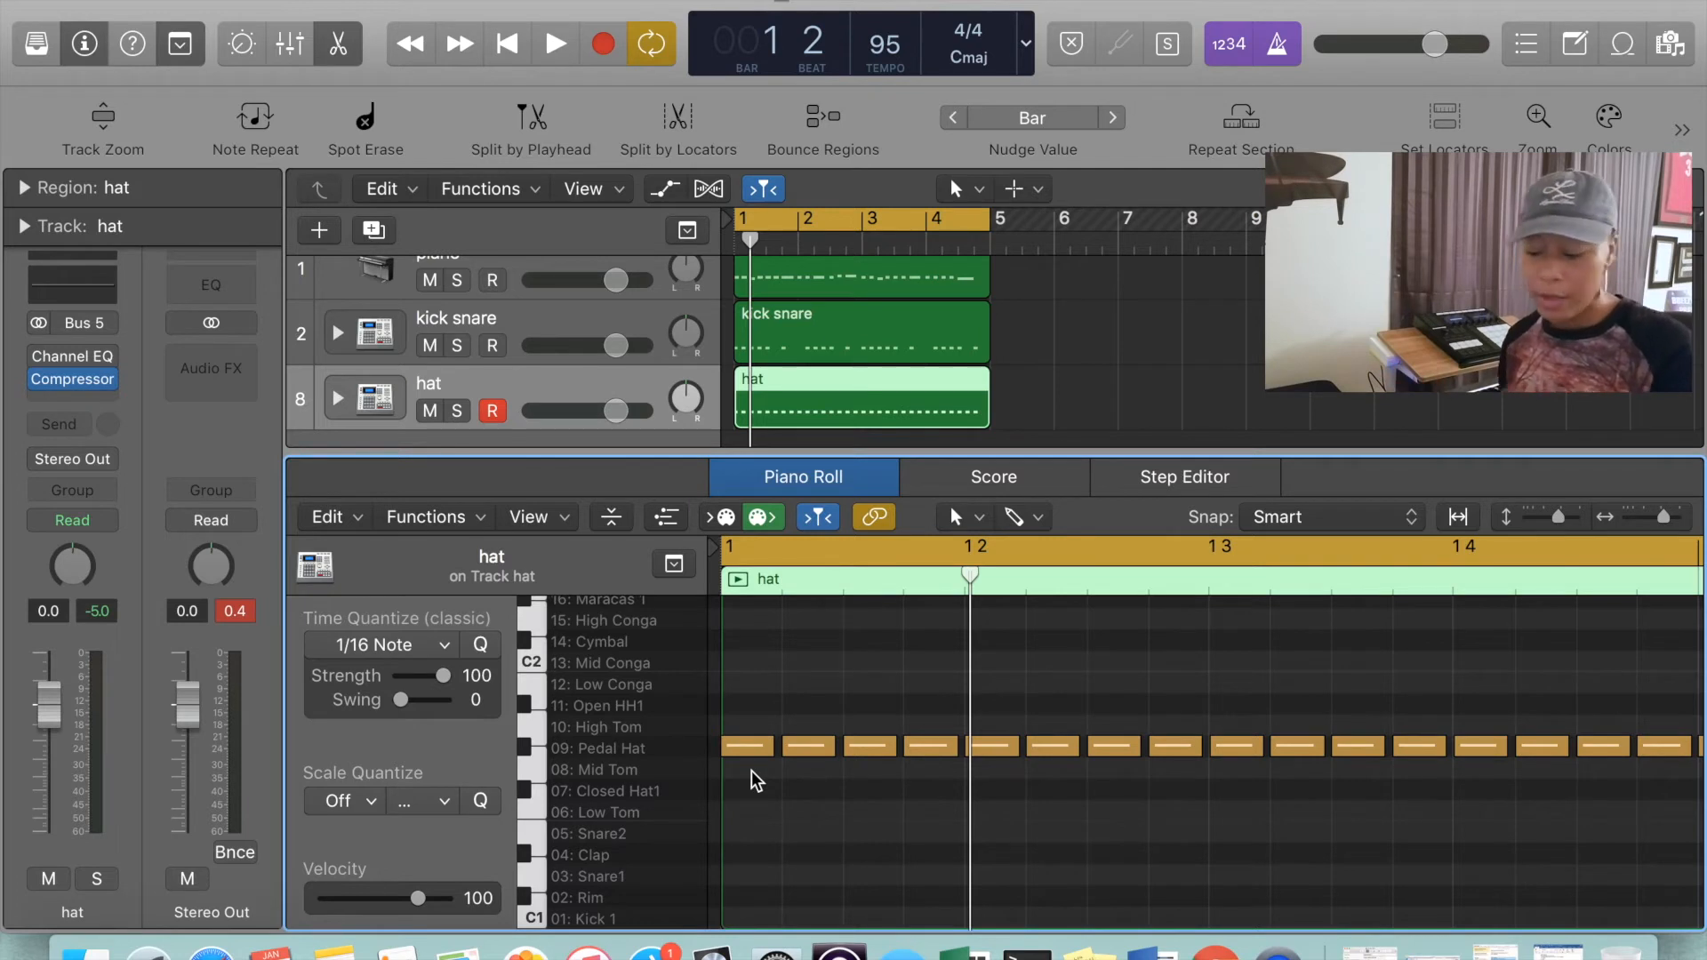
Repeat the last two Pedal Hat notes of bar 4 and move the copies to the playhead, set right after the original notes
scroll(865, 652, up, 1)
scroll(865, 651, down, 4)
scroll(865, 651, down, 3)
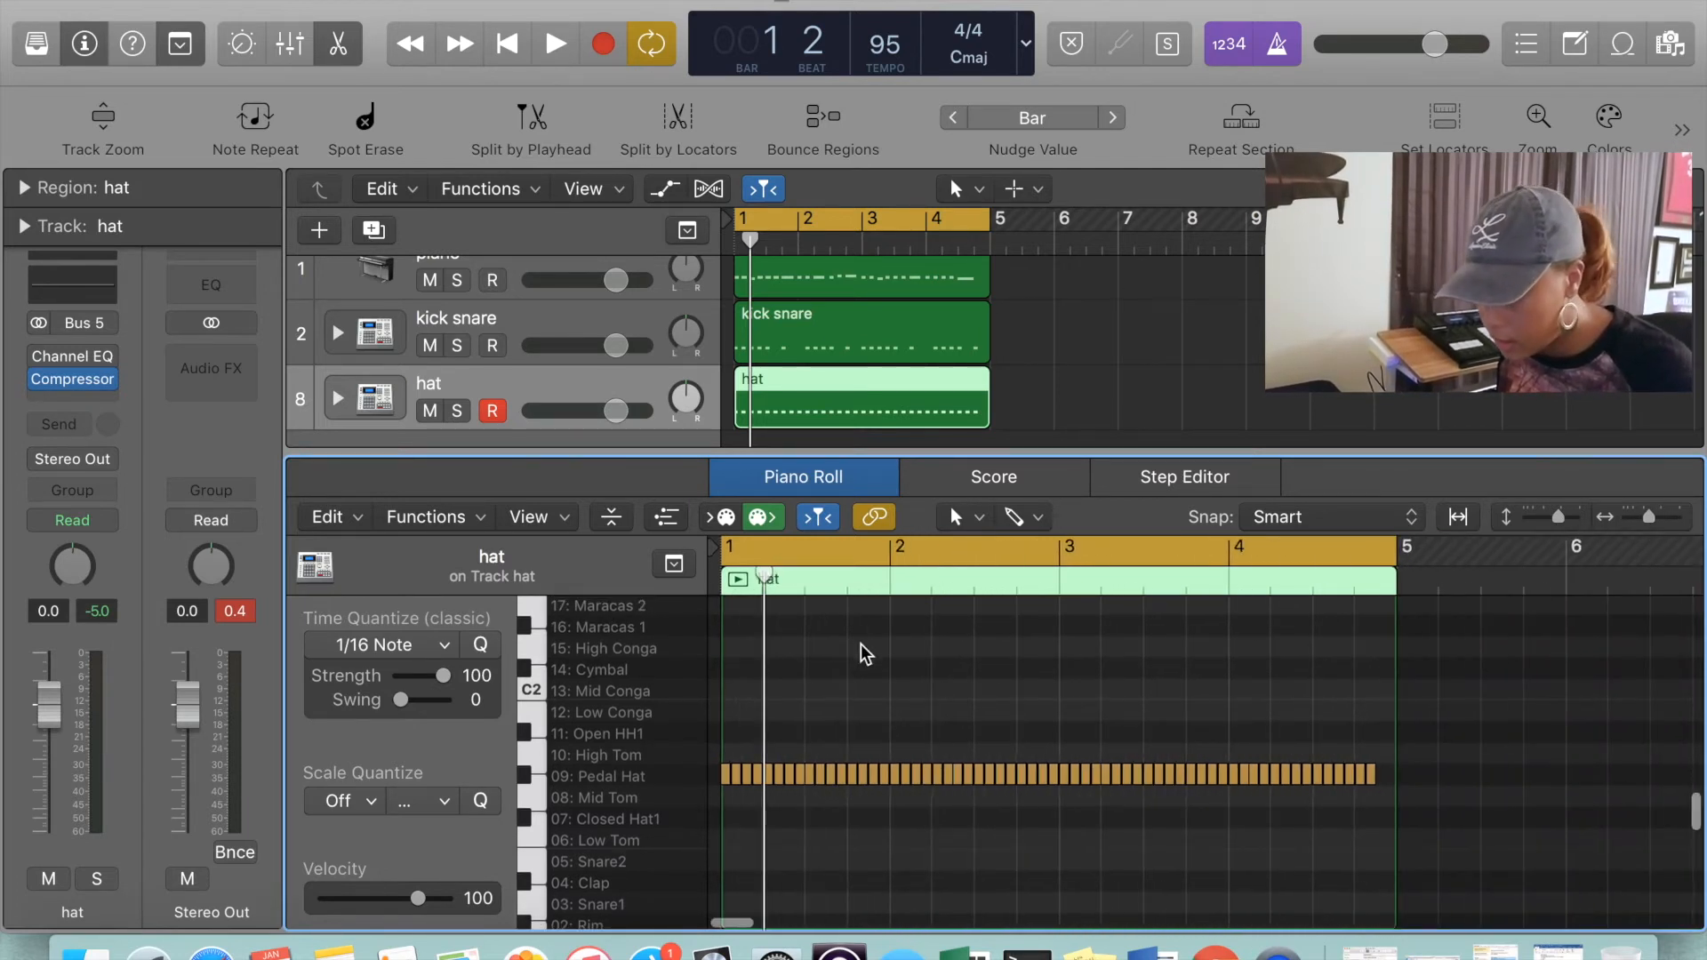
scroll(1082, 794, up, 3)
scroll(1082, 794, right, 12)
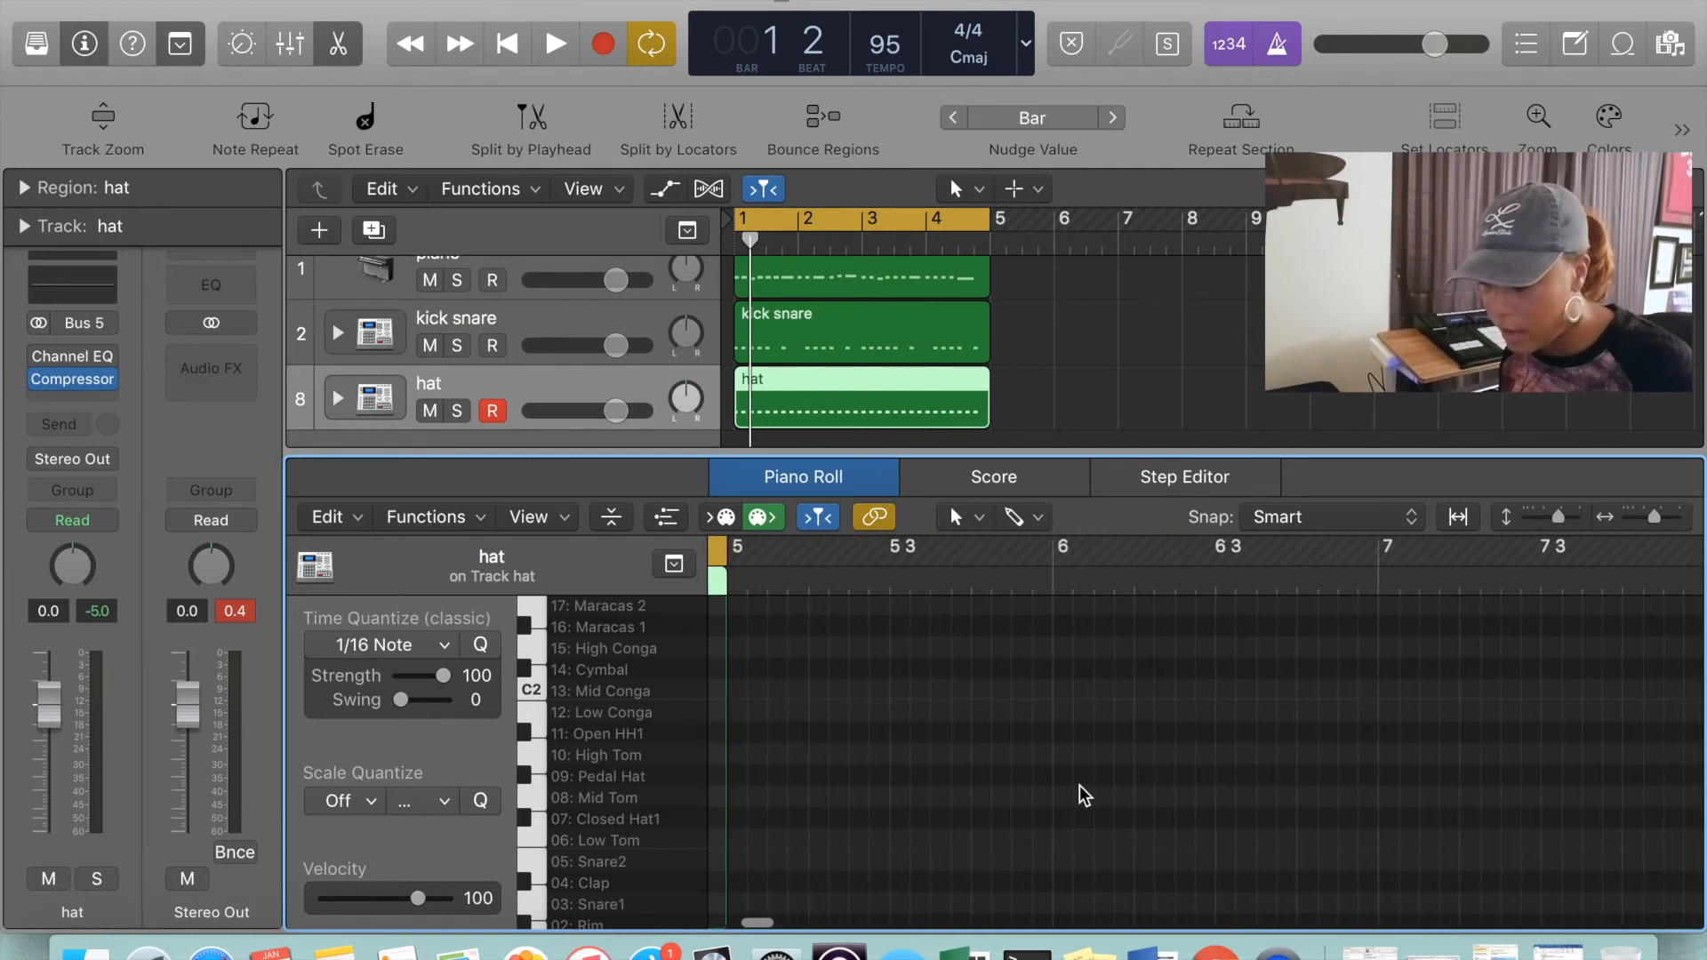
scroll(1082, 794, left, 5)
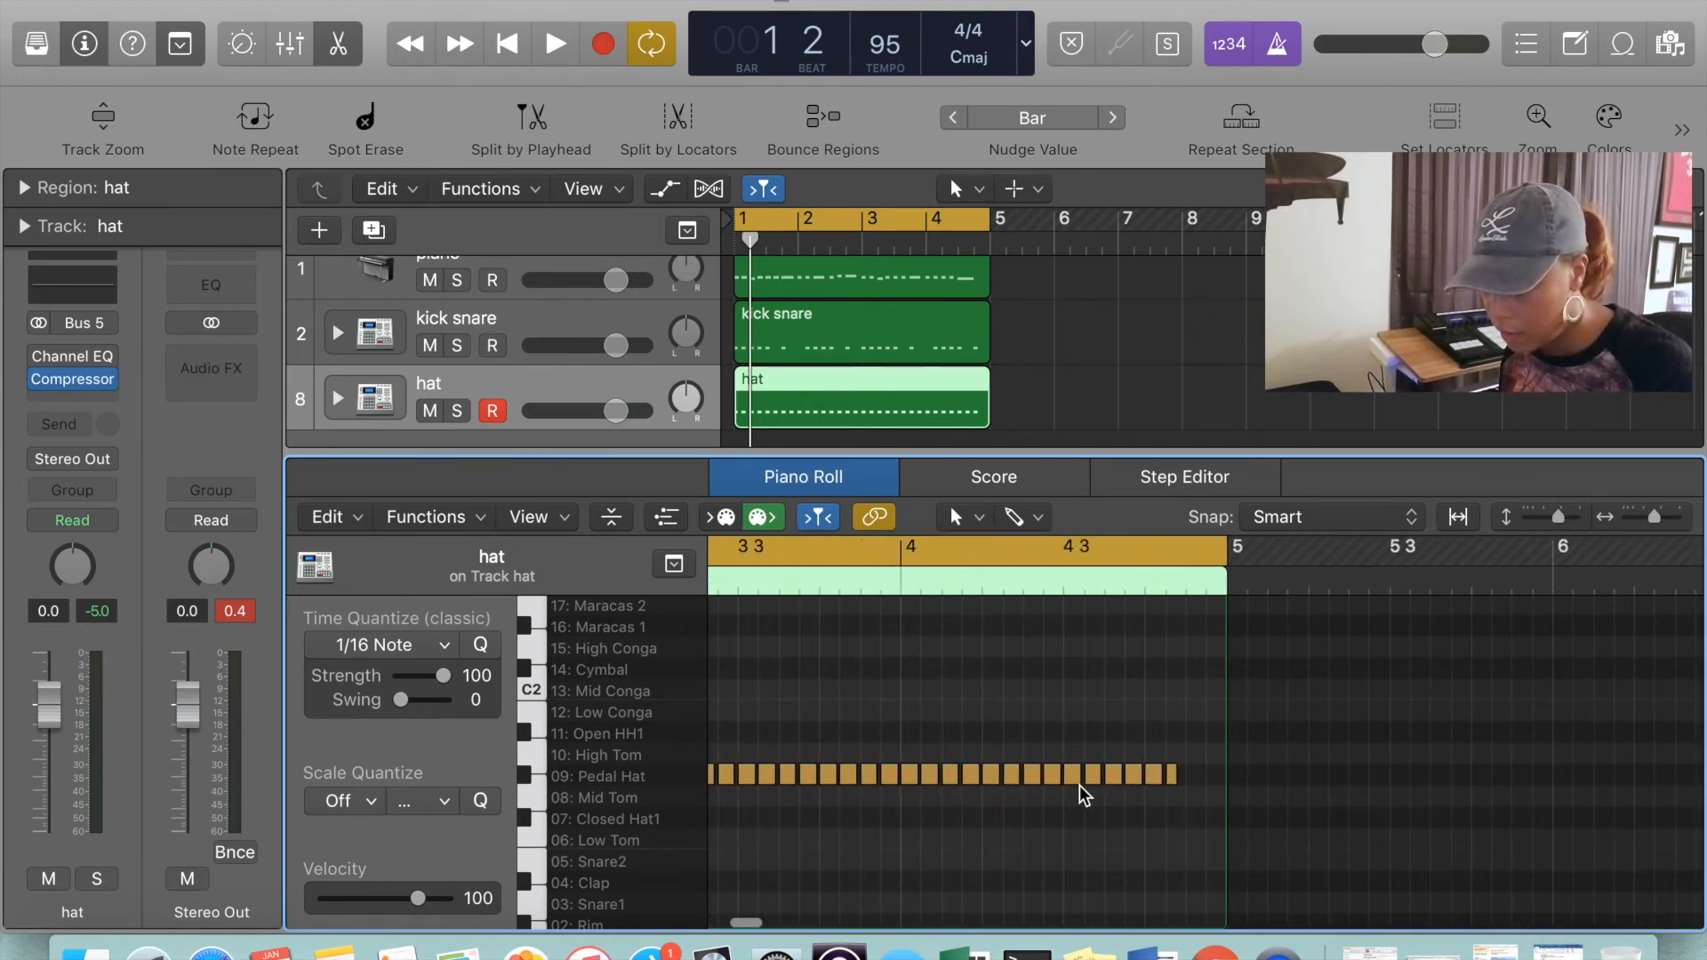
scroll(1084, 794, down, 1)
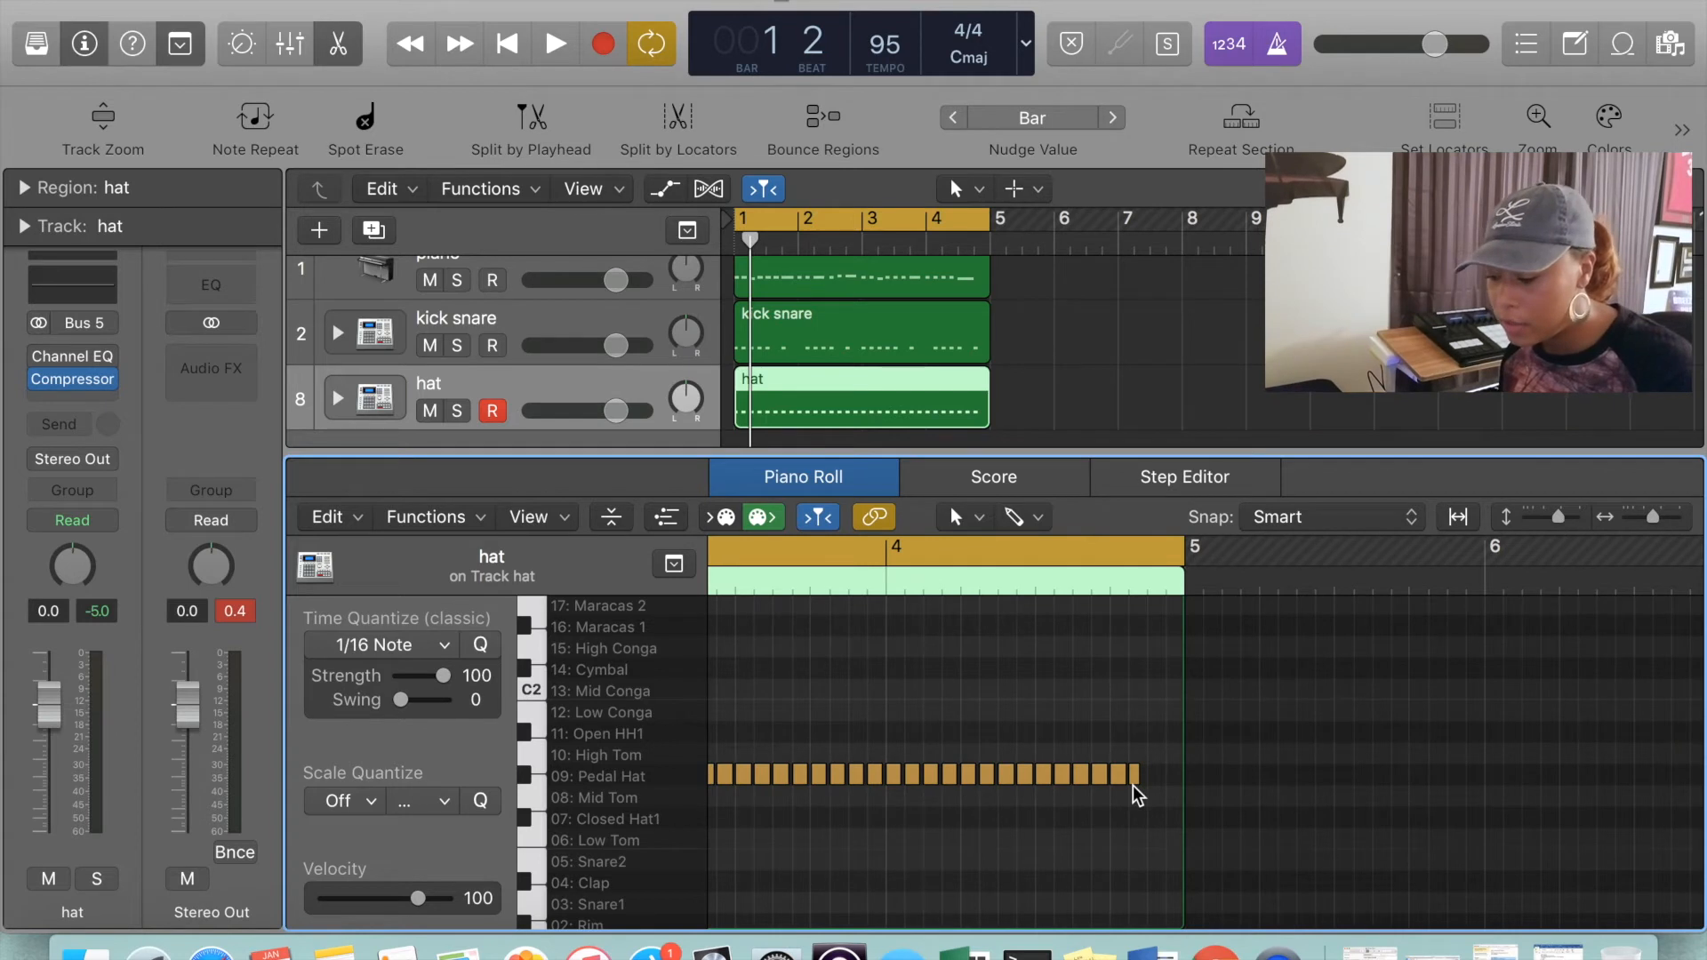
scroll(1132, 794, up, 3)
scroll(1134, 793, down, 2)
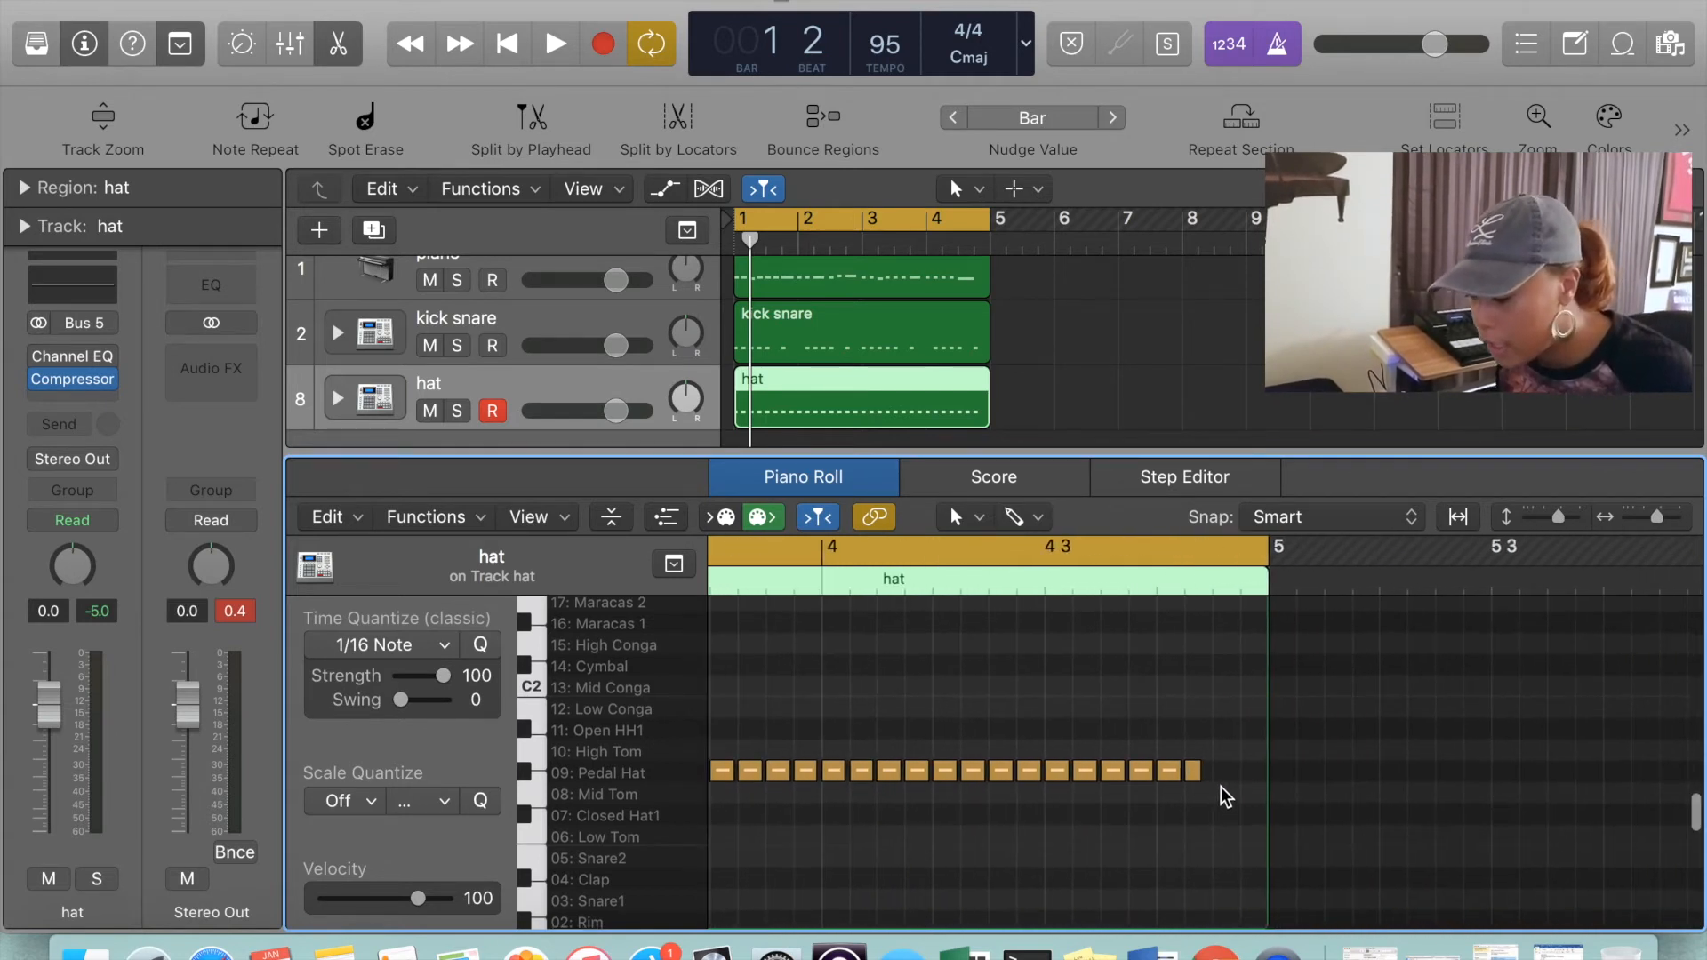
click(1193, 772)
shift+click(1170, 773)
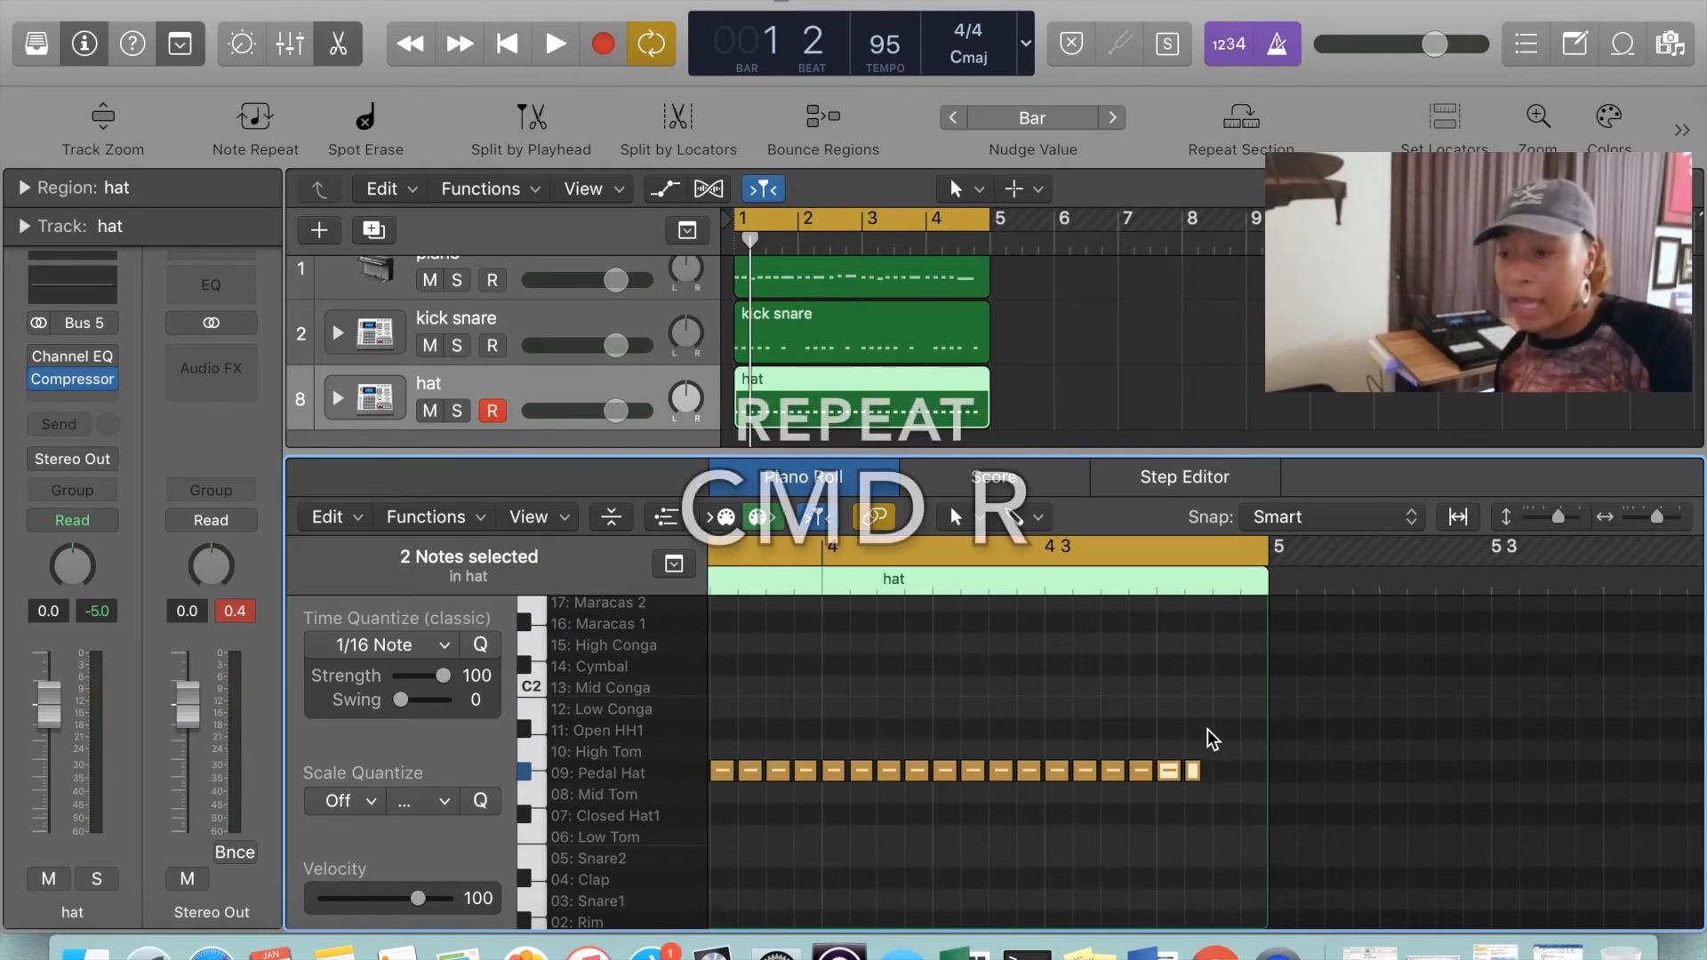
key(super+r)
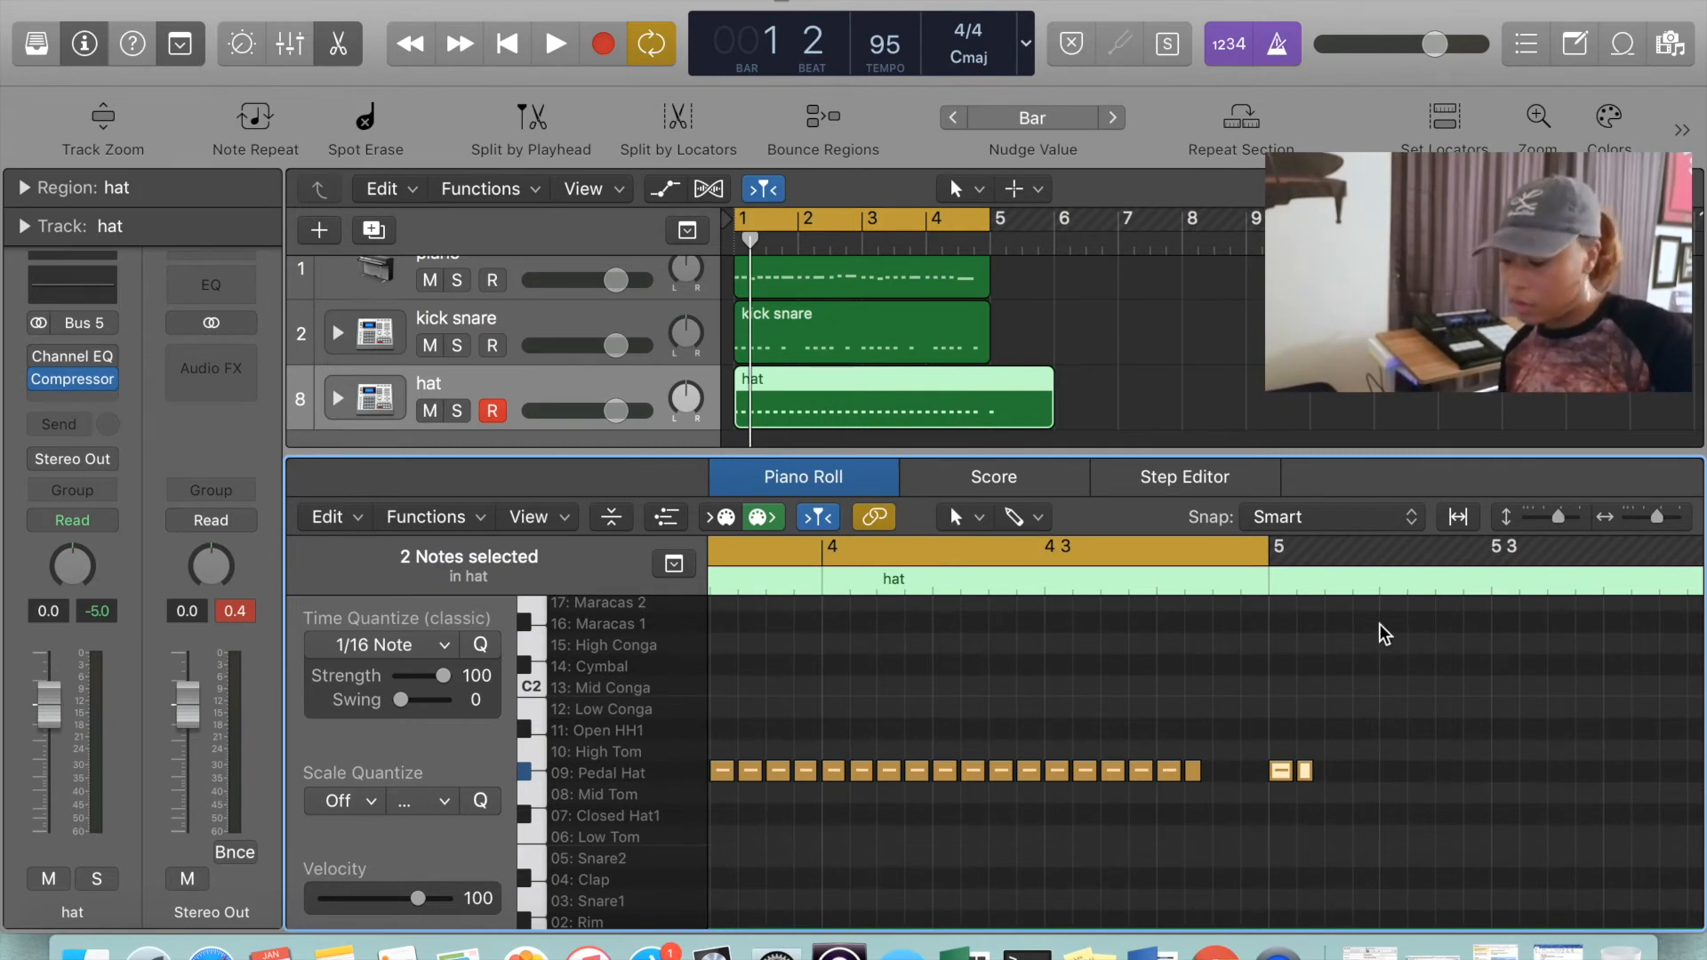
click(1214, 587)
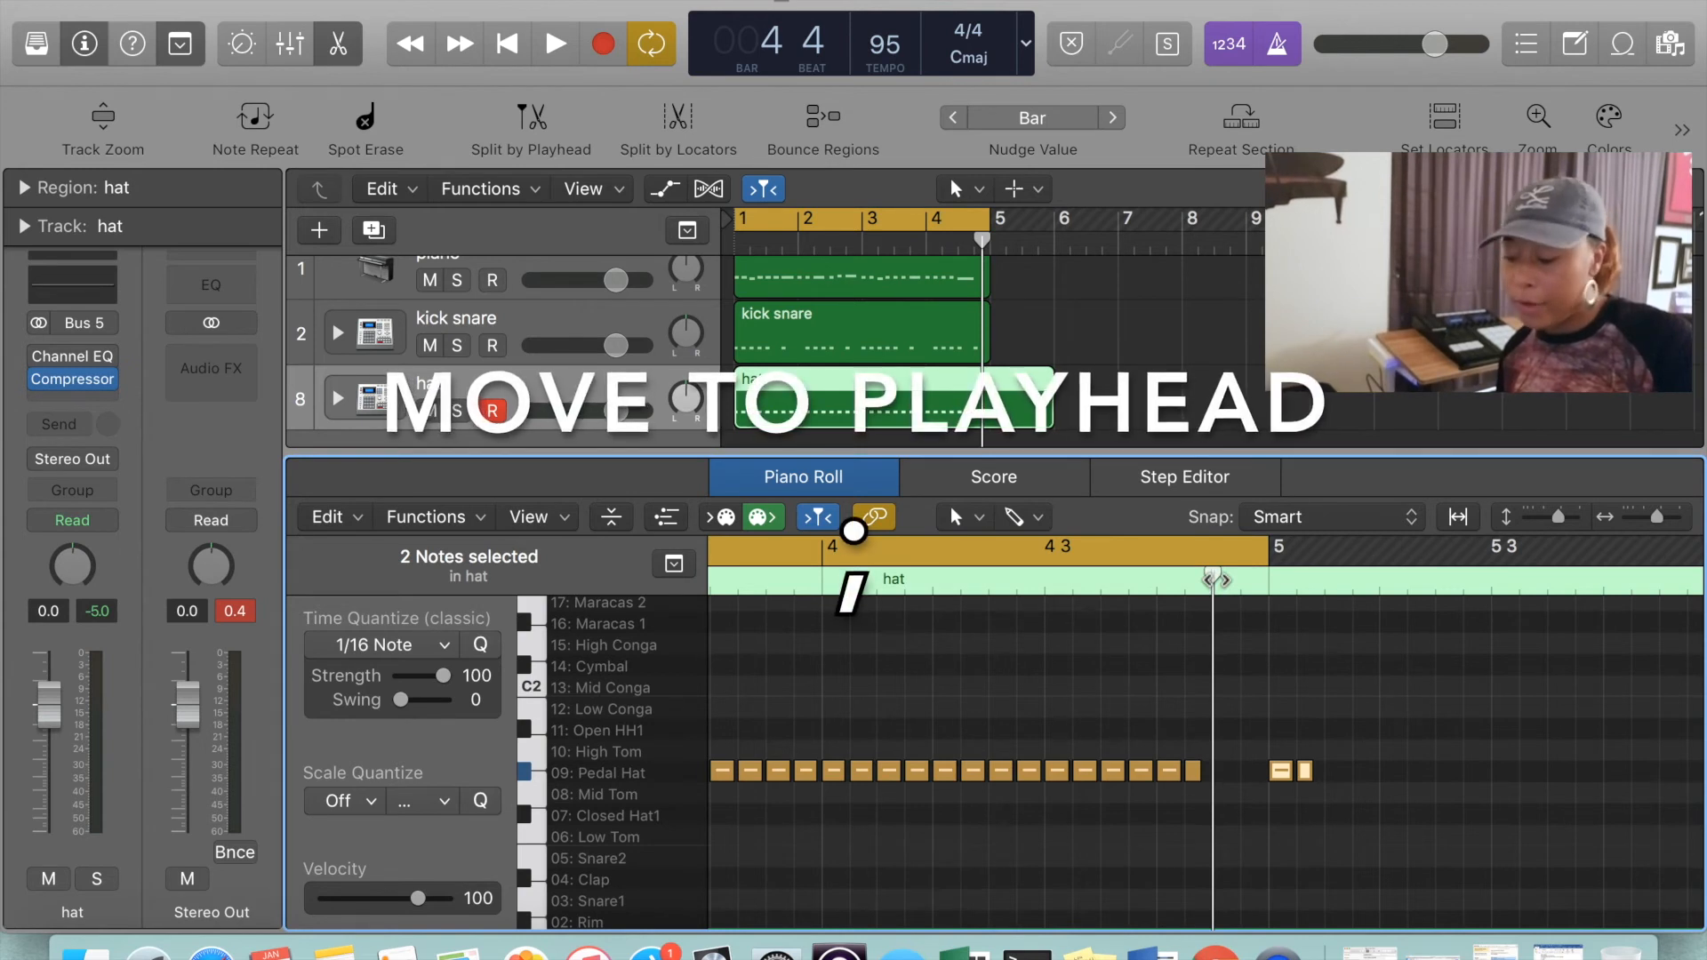
key(semicolon)
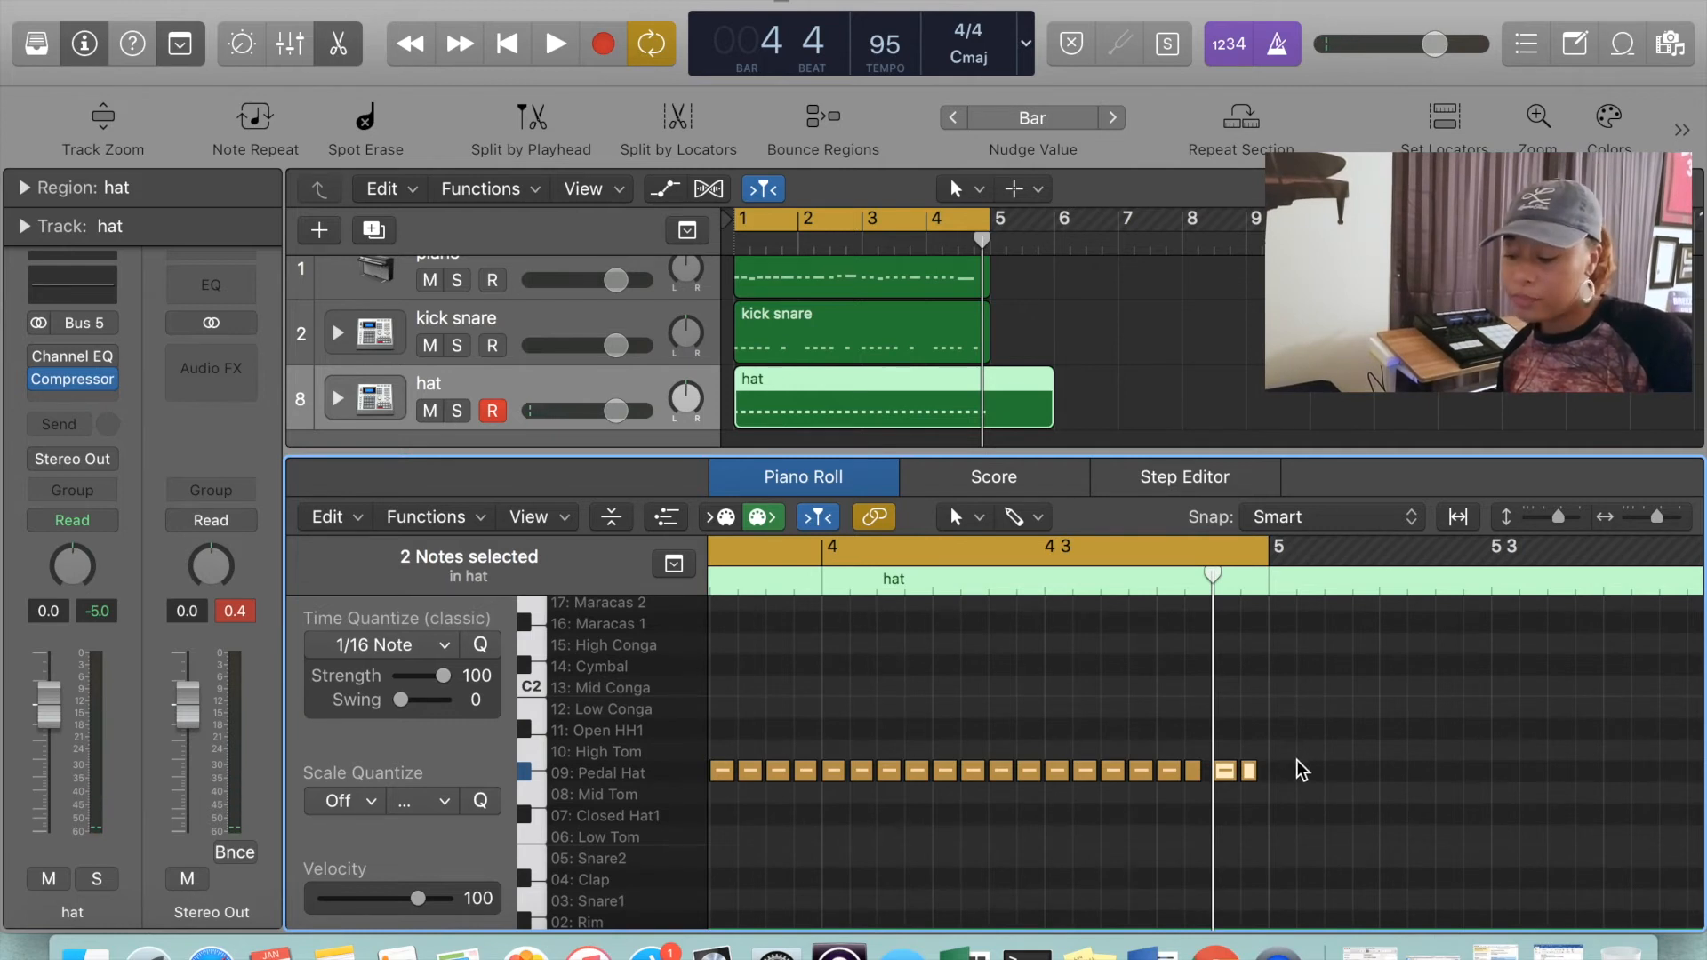
Repeat the two Pedal Hat notes at the end of bar 4 so the copies land in bar 5
key(super+Right)
key(super+Left)
click(1220, 773)
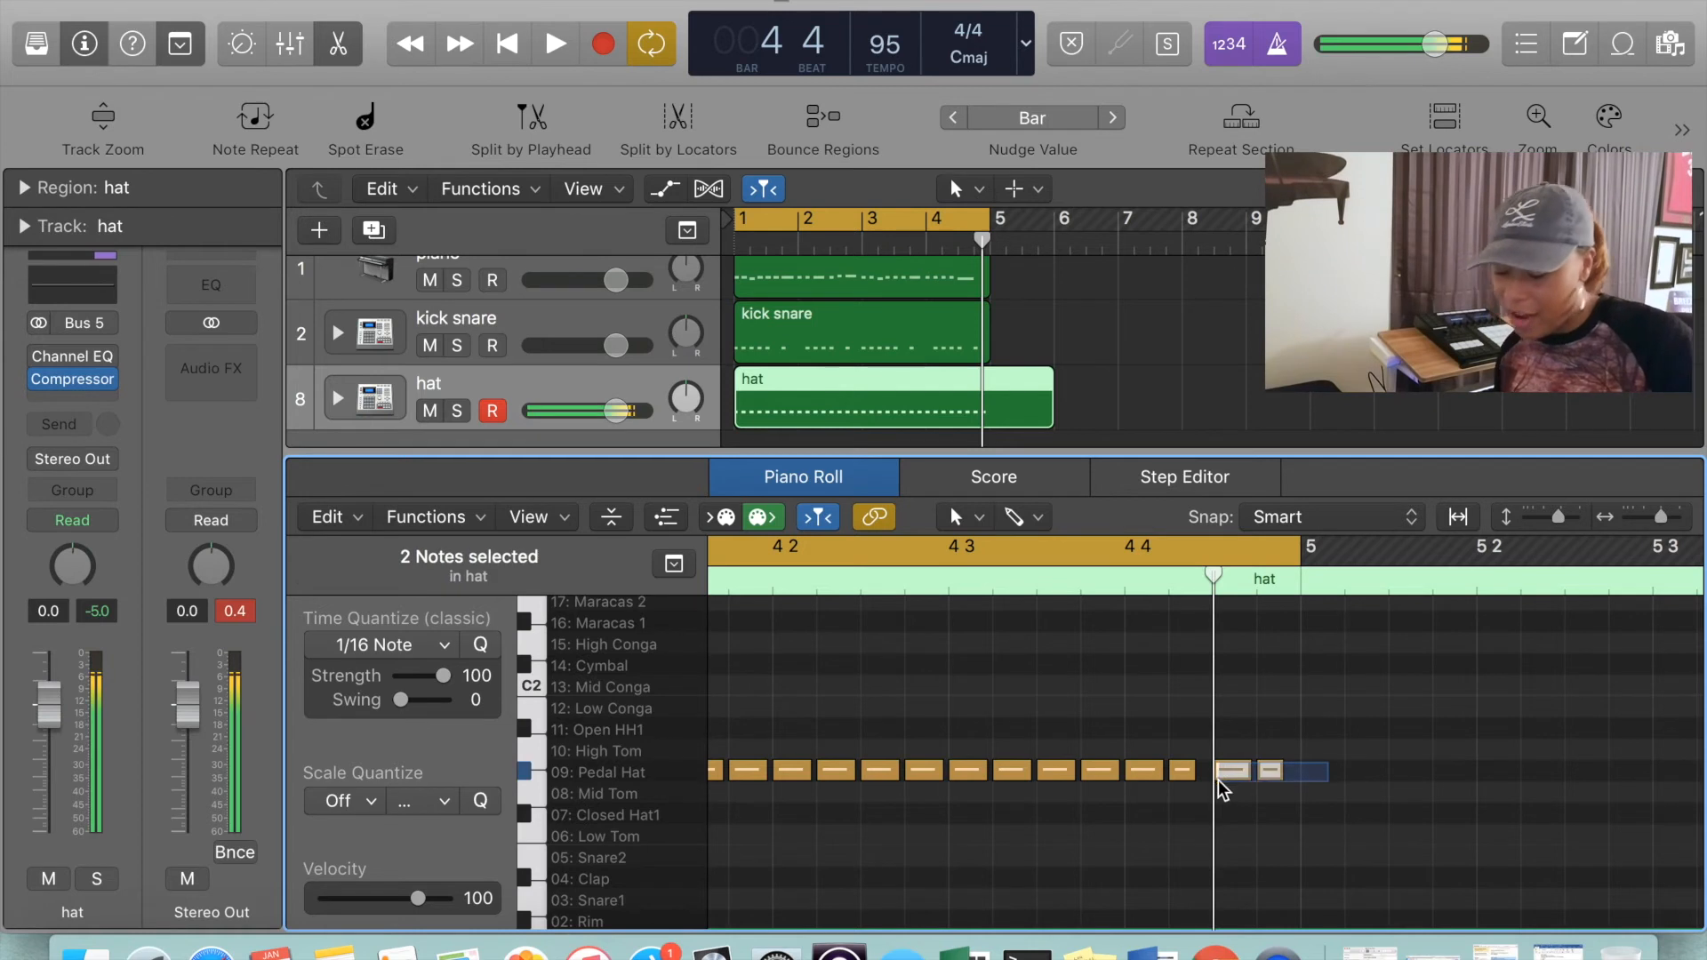
key(super+r)
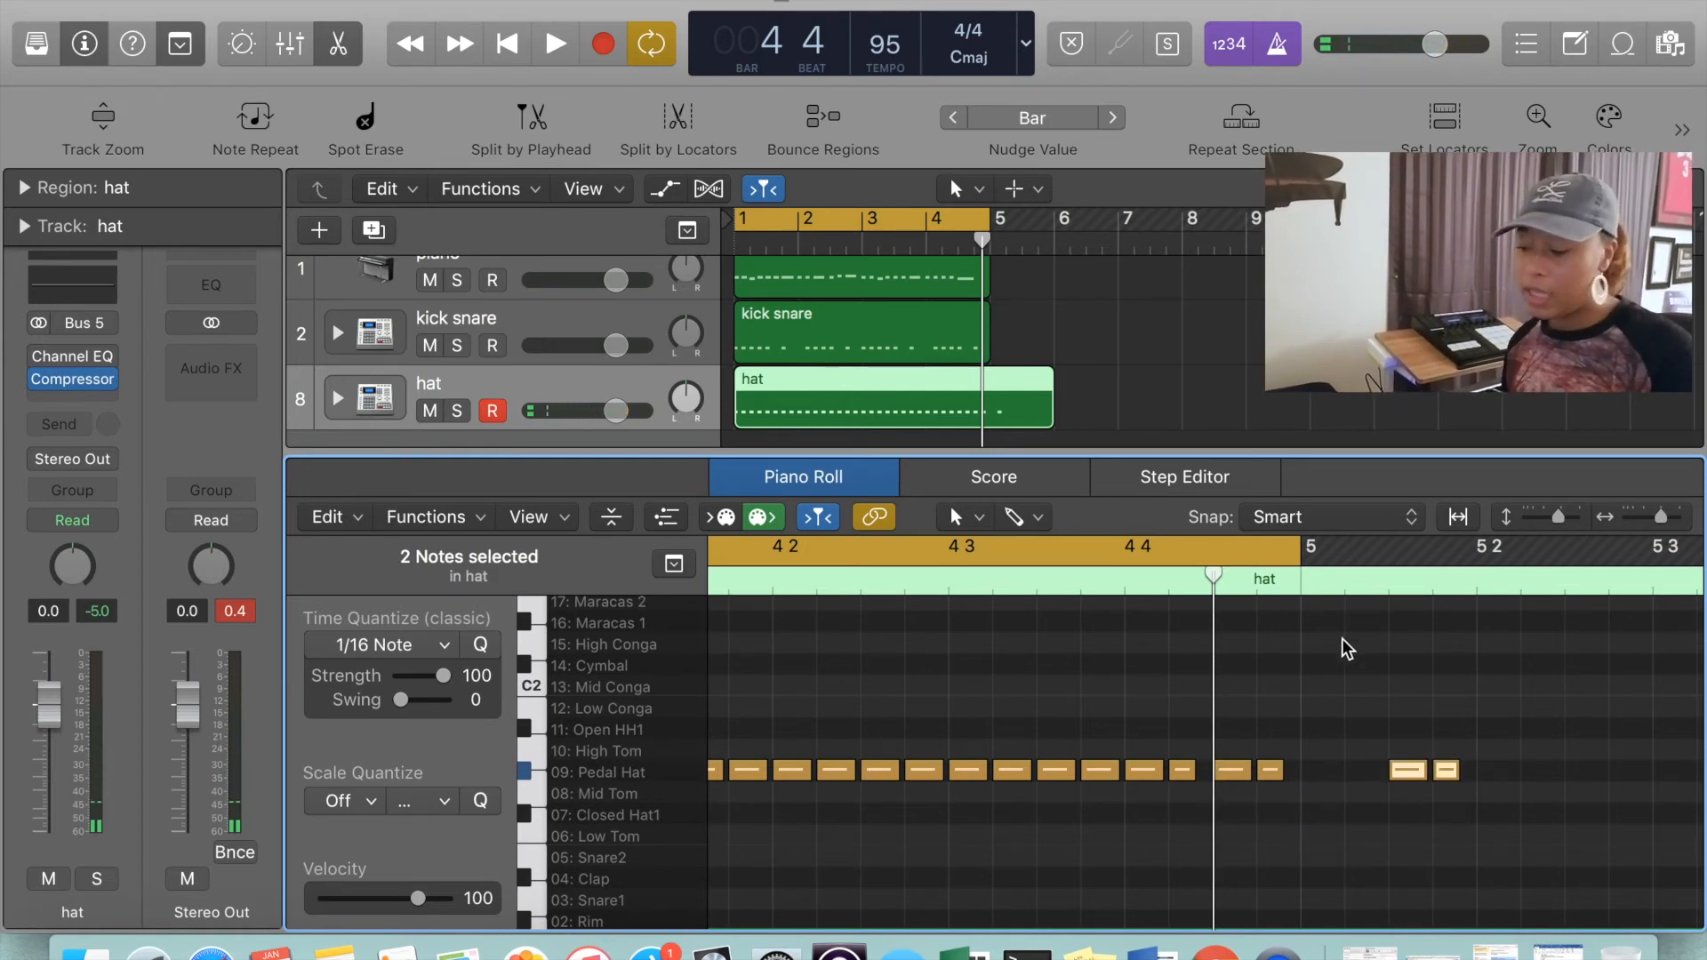
Move the first copied Pedal Hat note to the playhead, set one sixteenth after the start of bar 5
click(1529, 789)
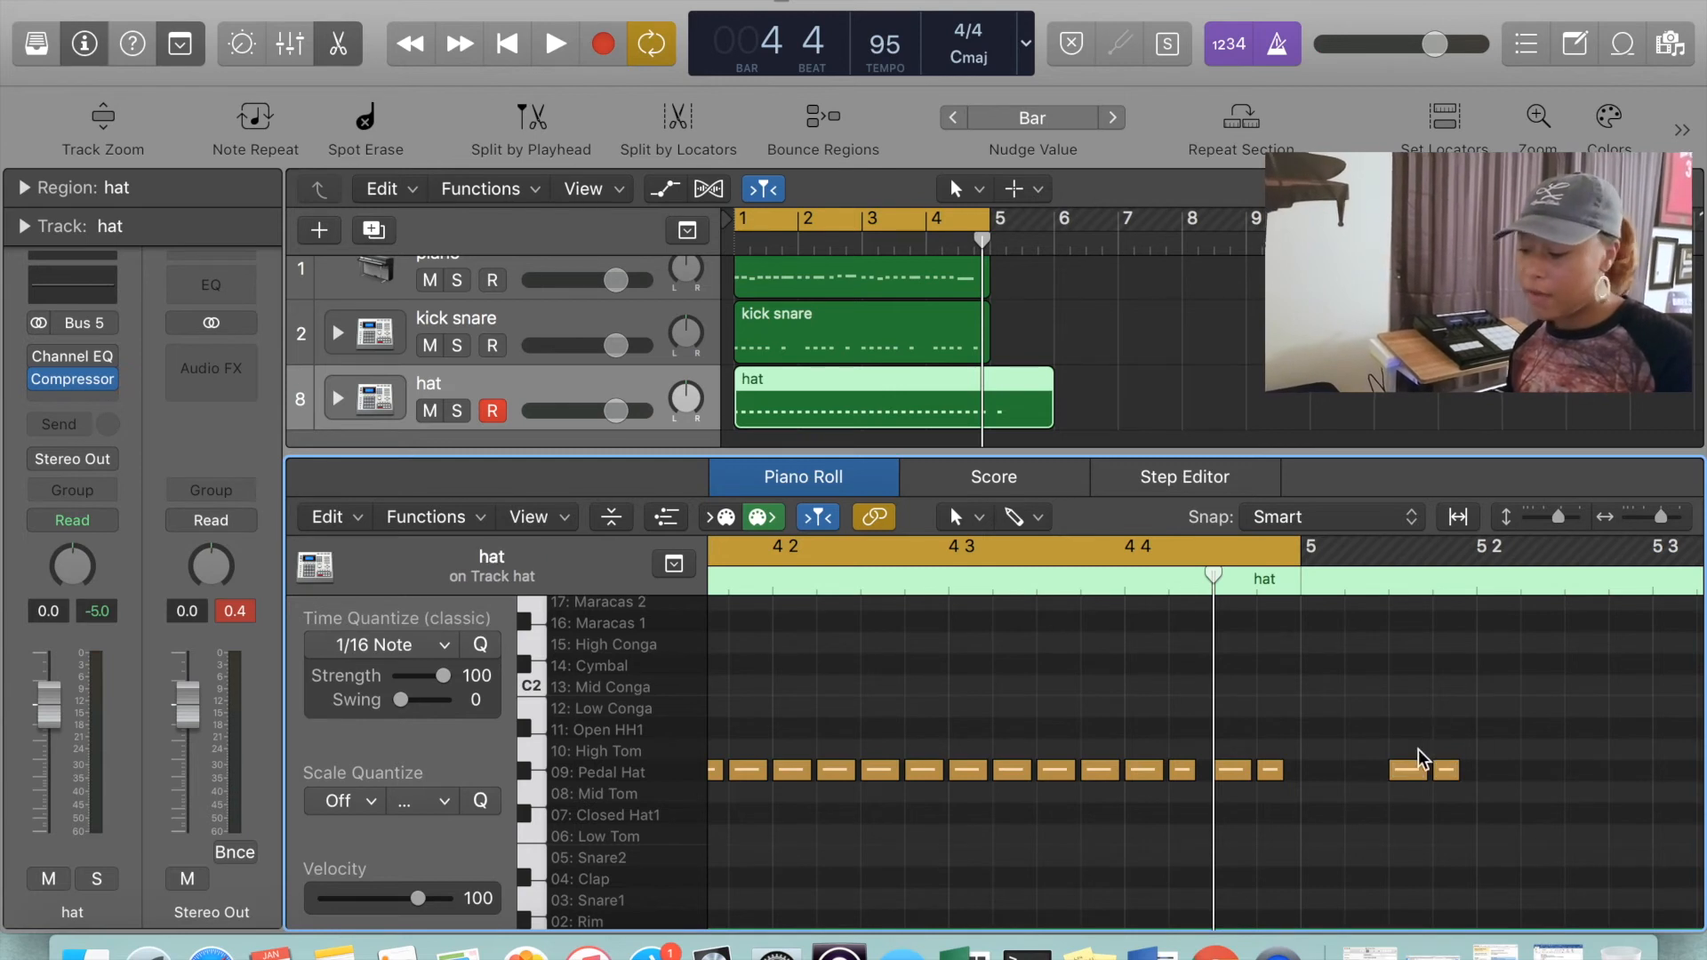
click(1407, 770)
click(1348, 590)
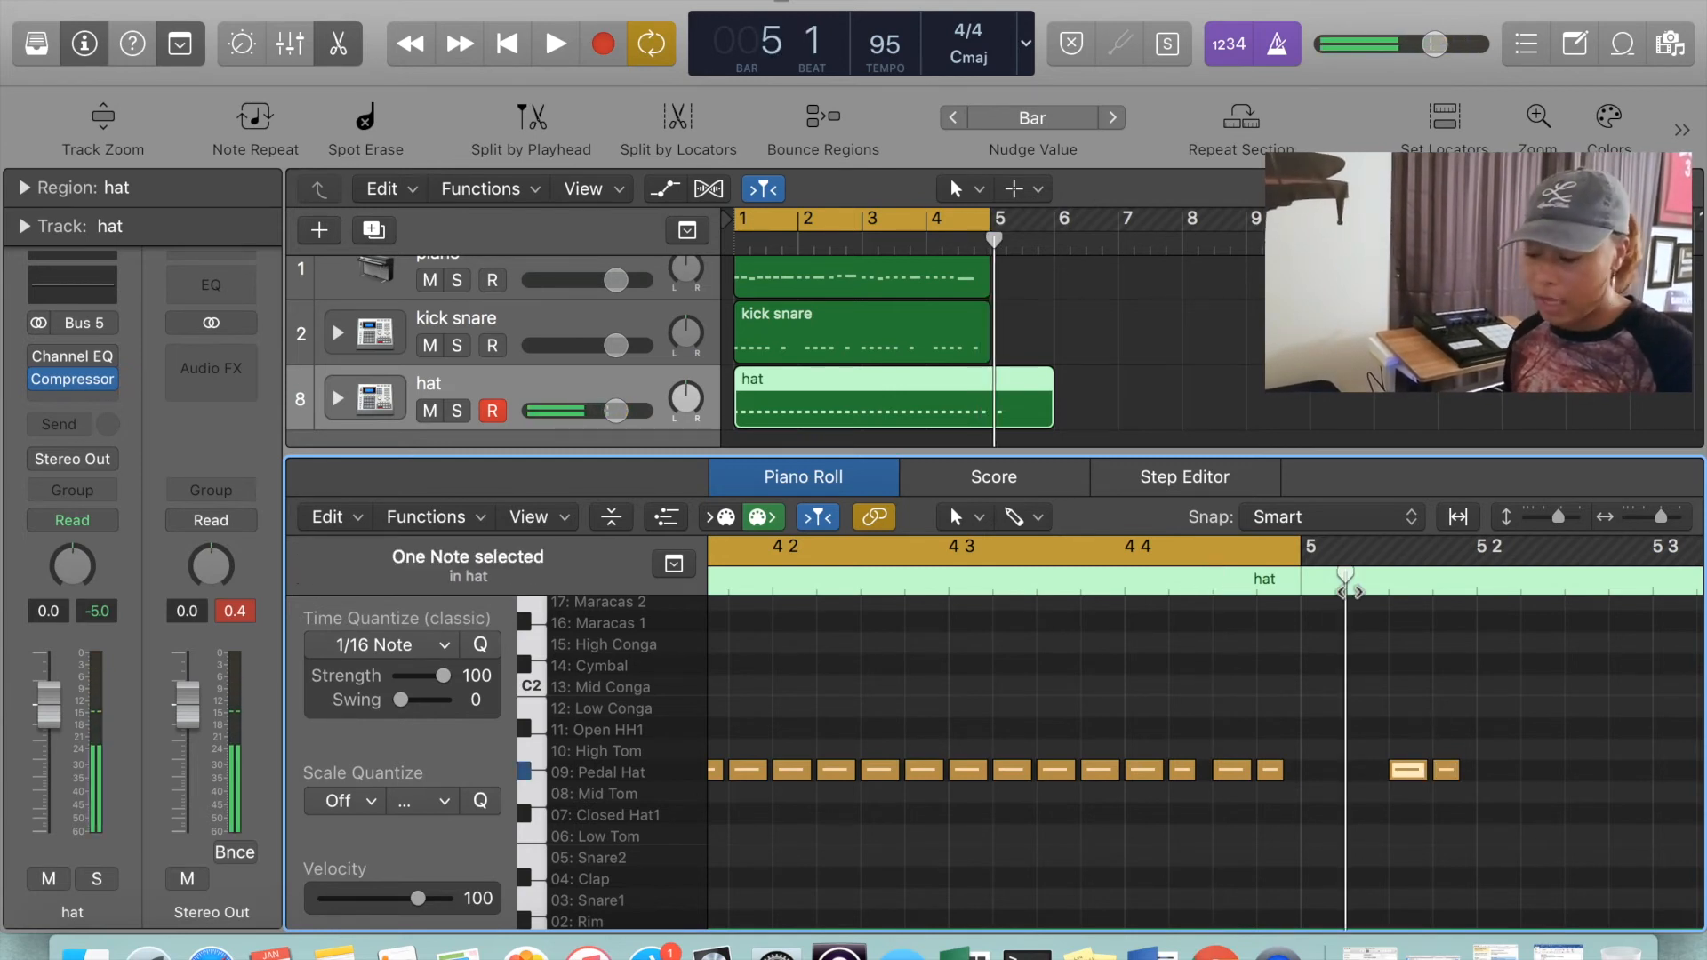
key(semicolon)
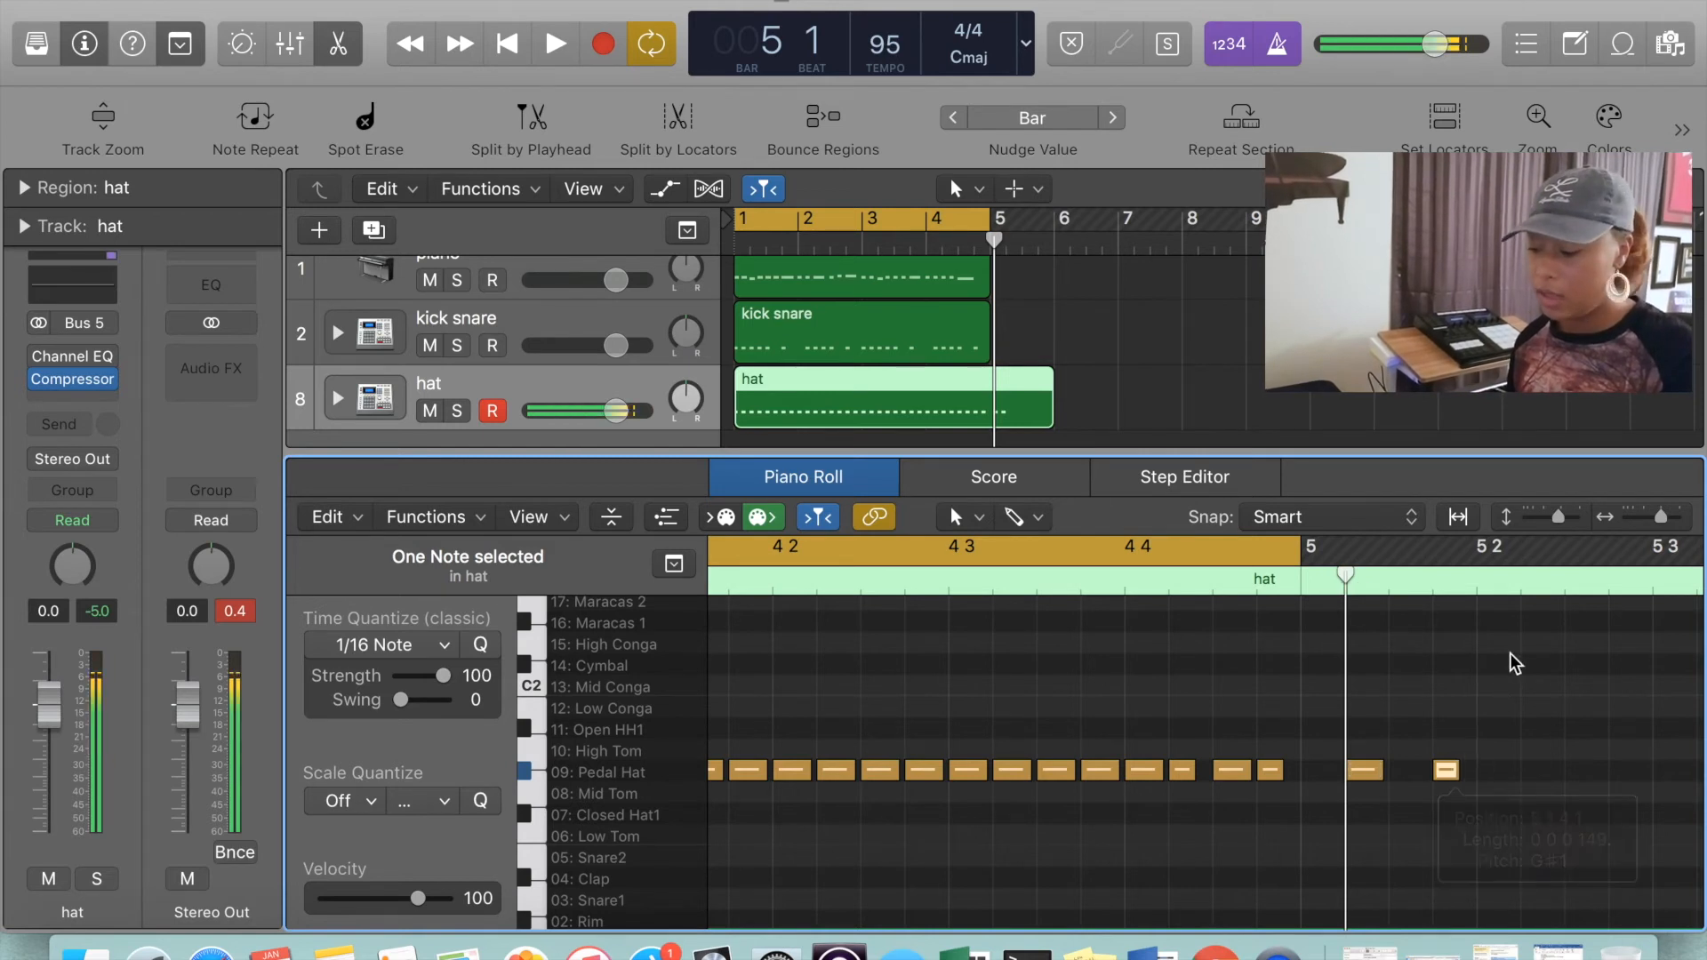
Move the second copied Pedal Hat note to the playhead, set just after beat 2 of bar 5, and delete both copies
click(1517, 605)
click(1522, 592)
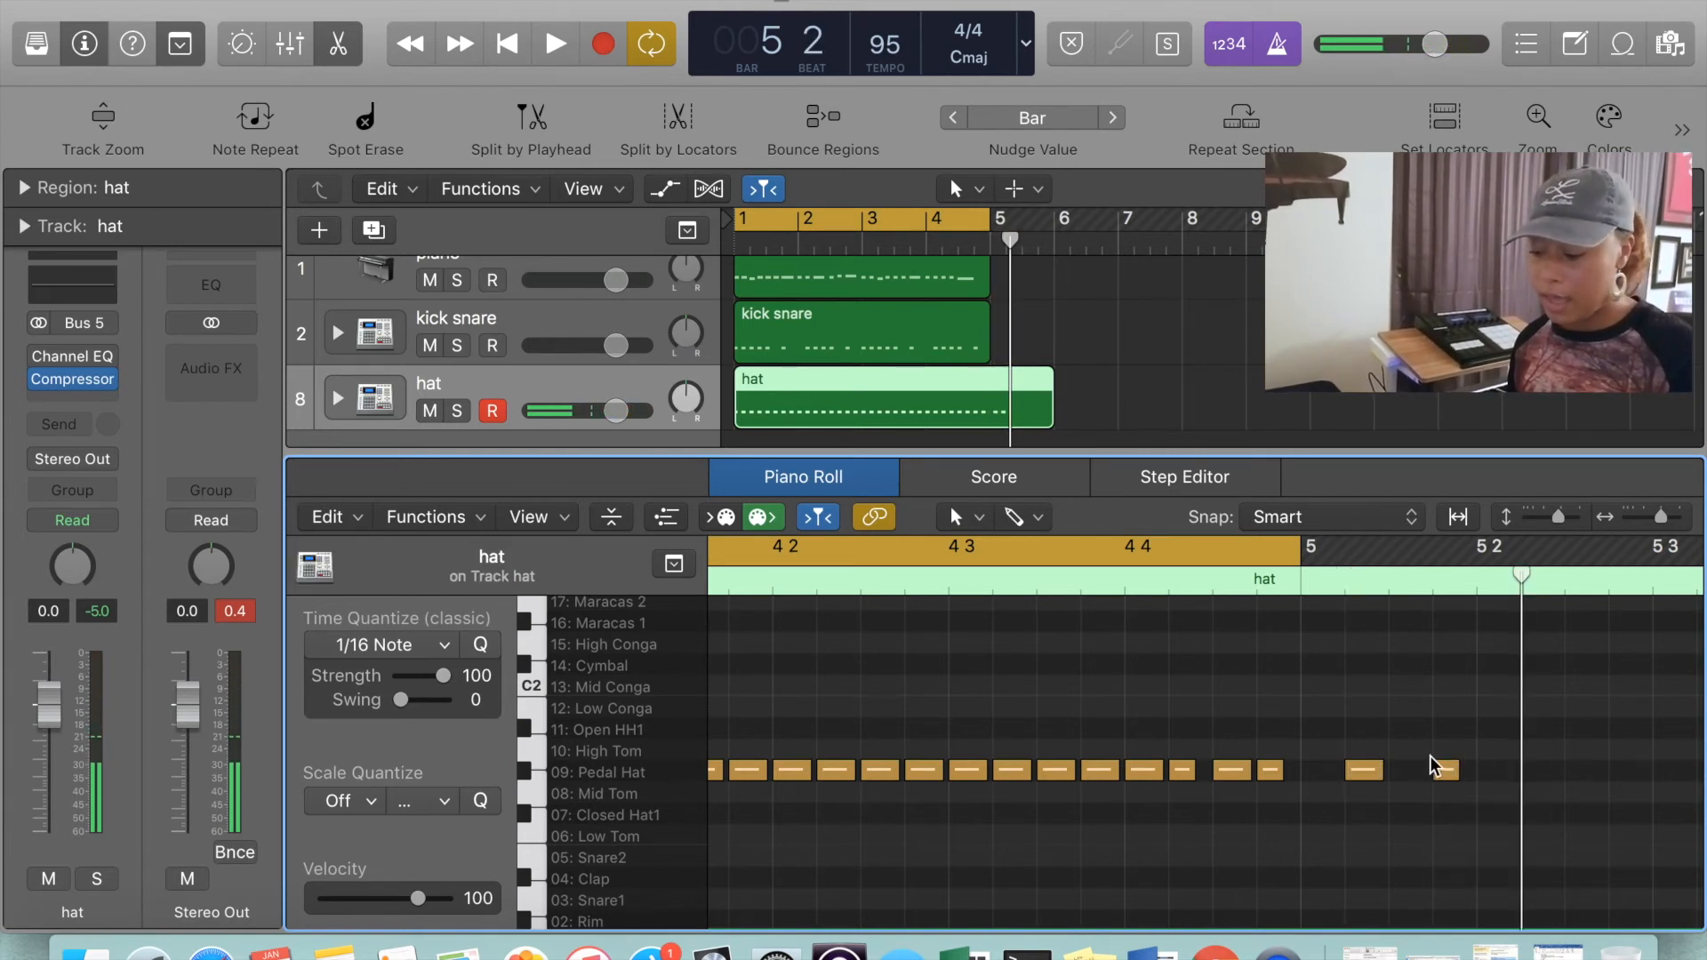
click(1448, 770)
key(semicolon)
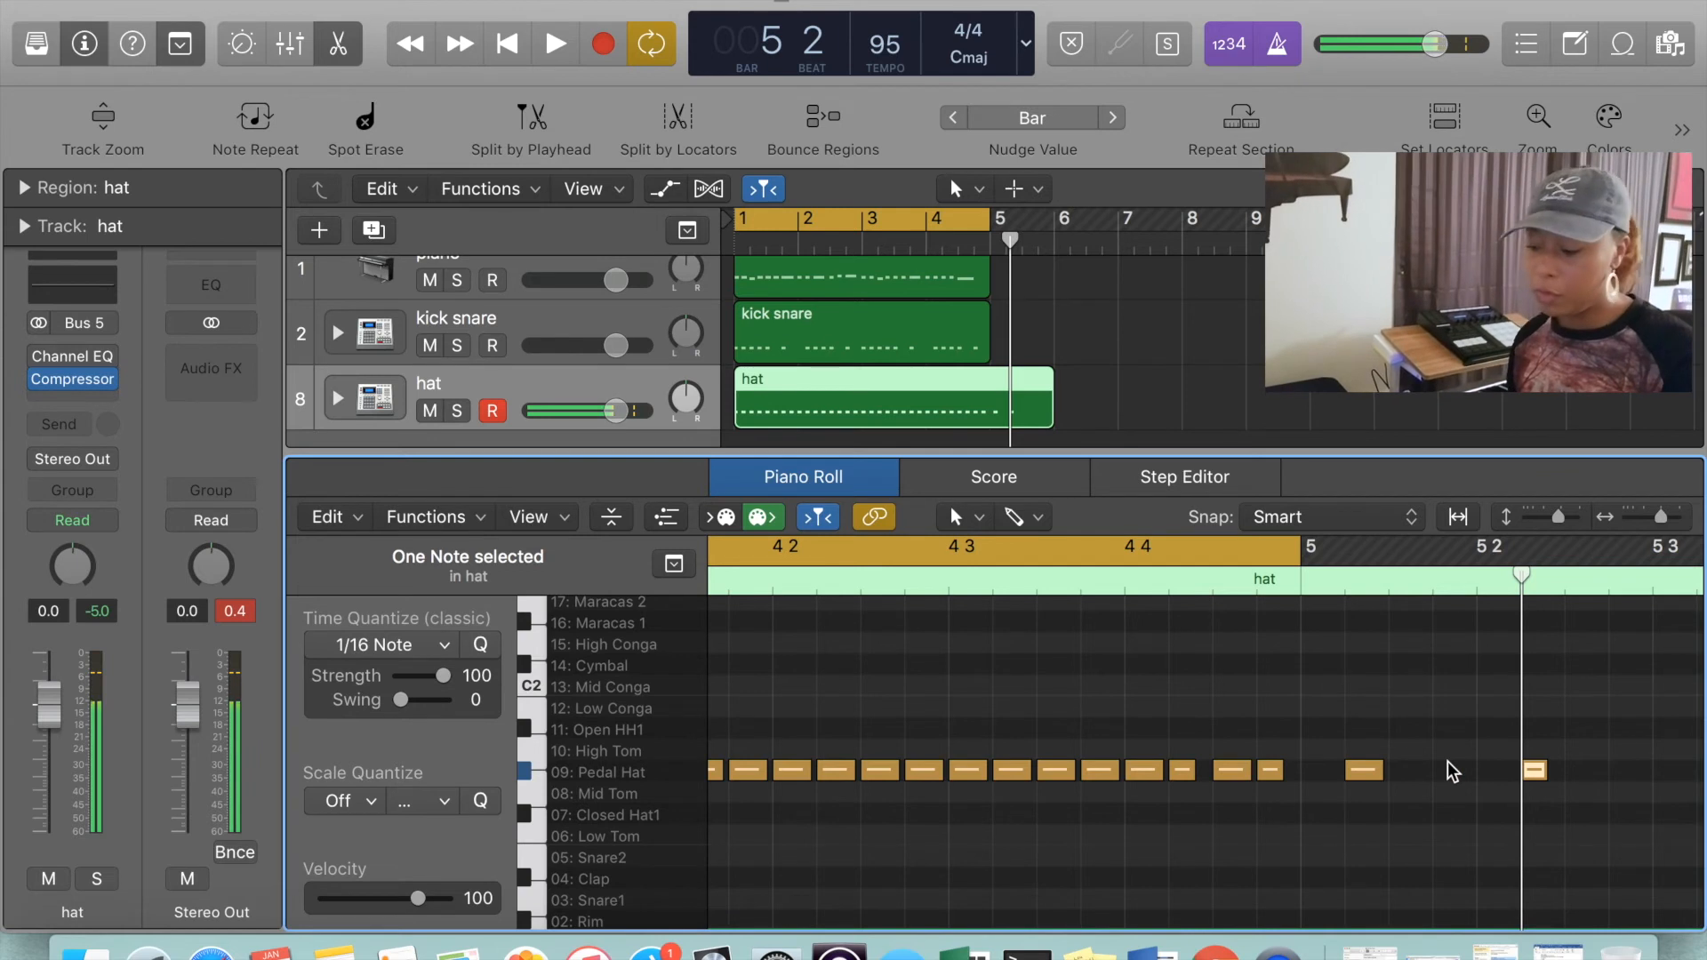
drag(1359, 692, 1549, 820)
key(Delete)
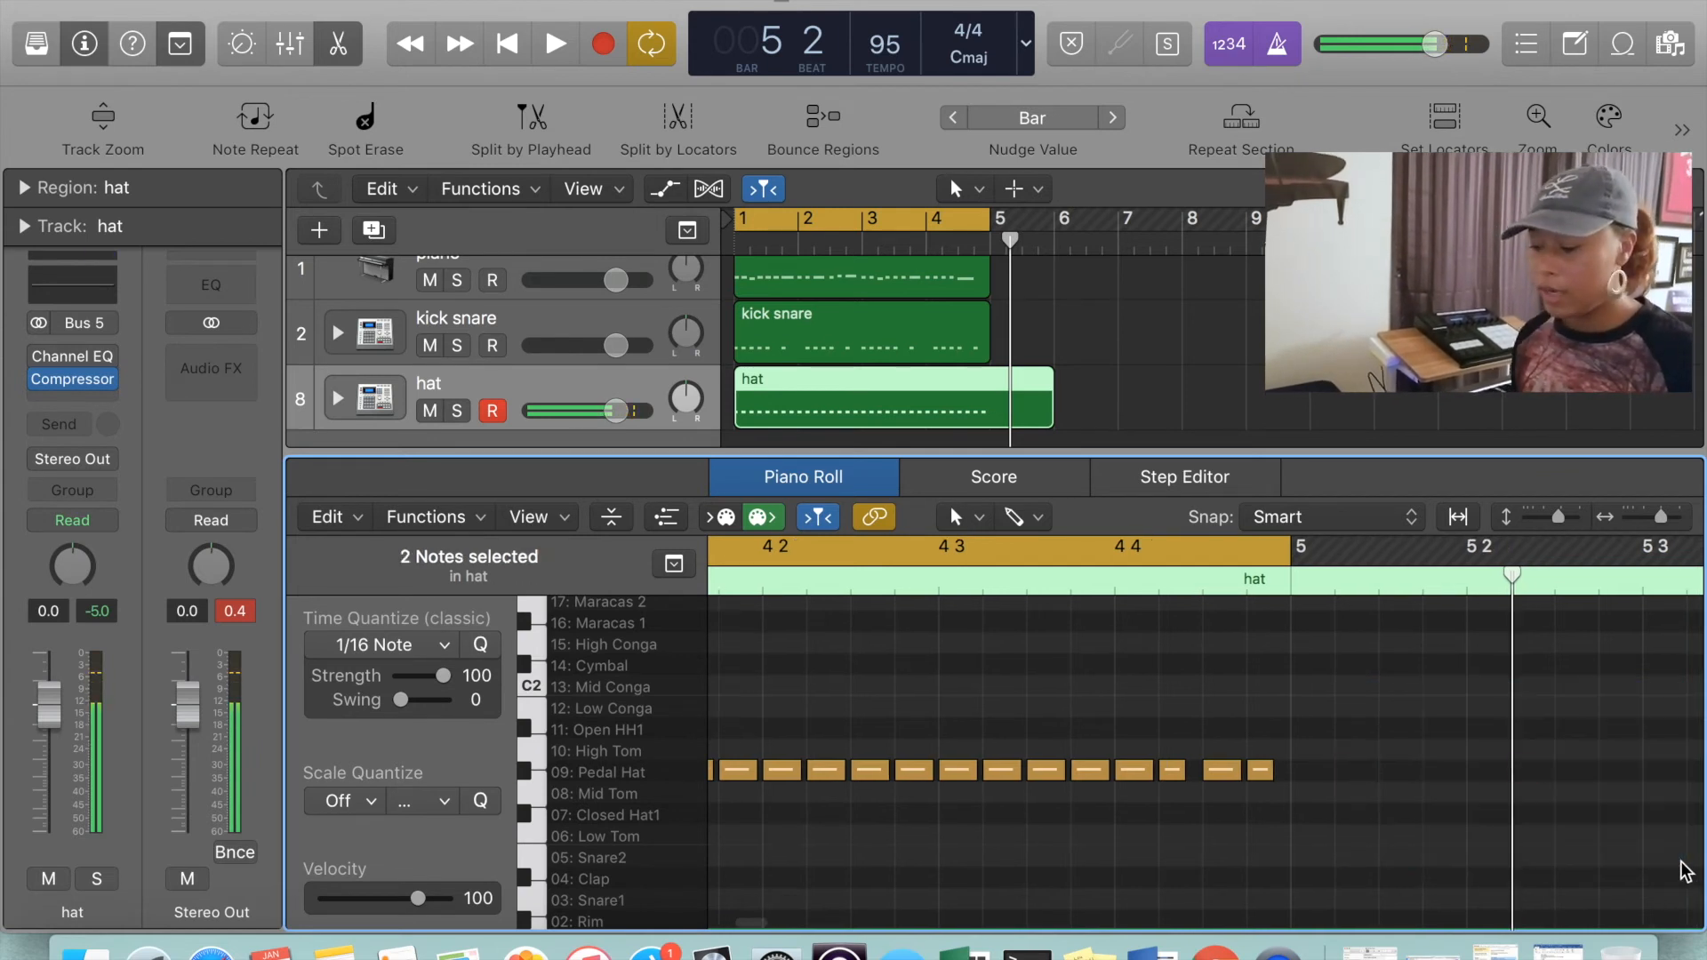
Close the Piano Roll and split the hat region at the start of bar 5
key(p)
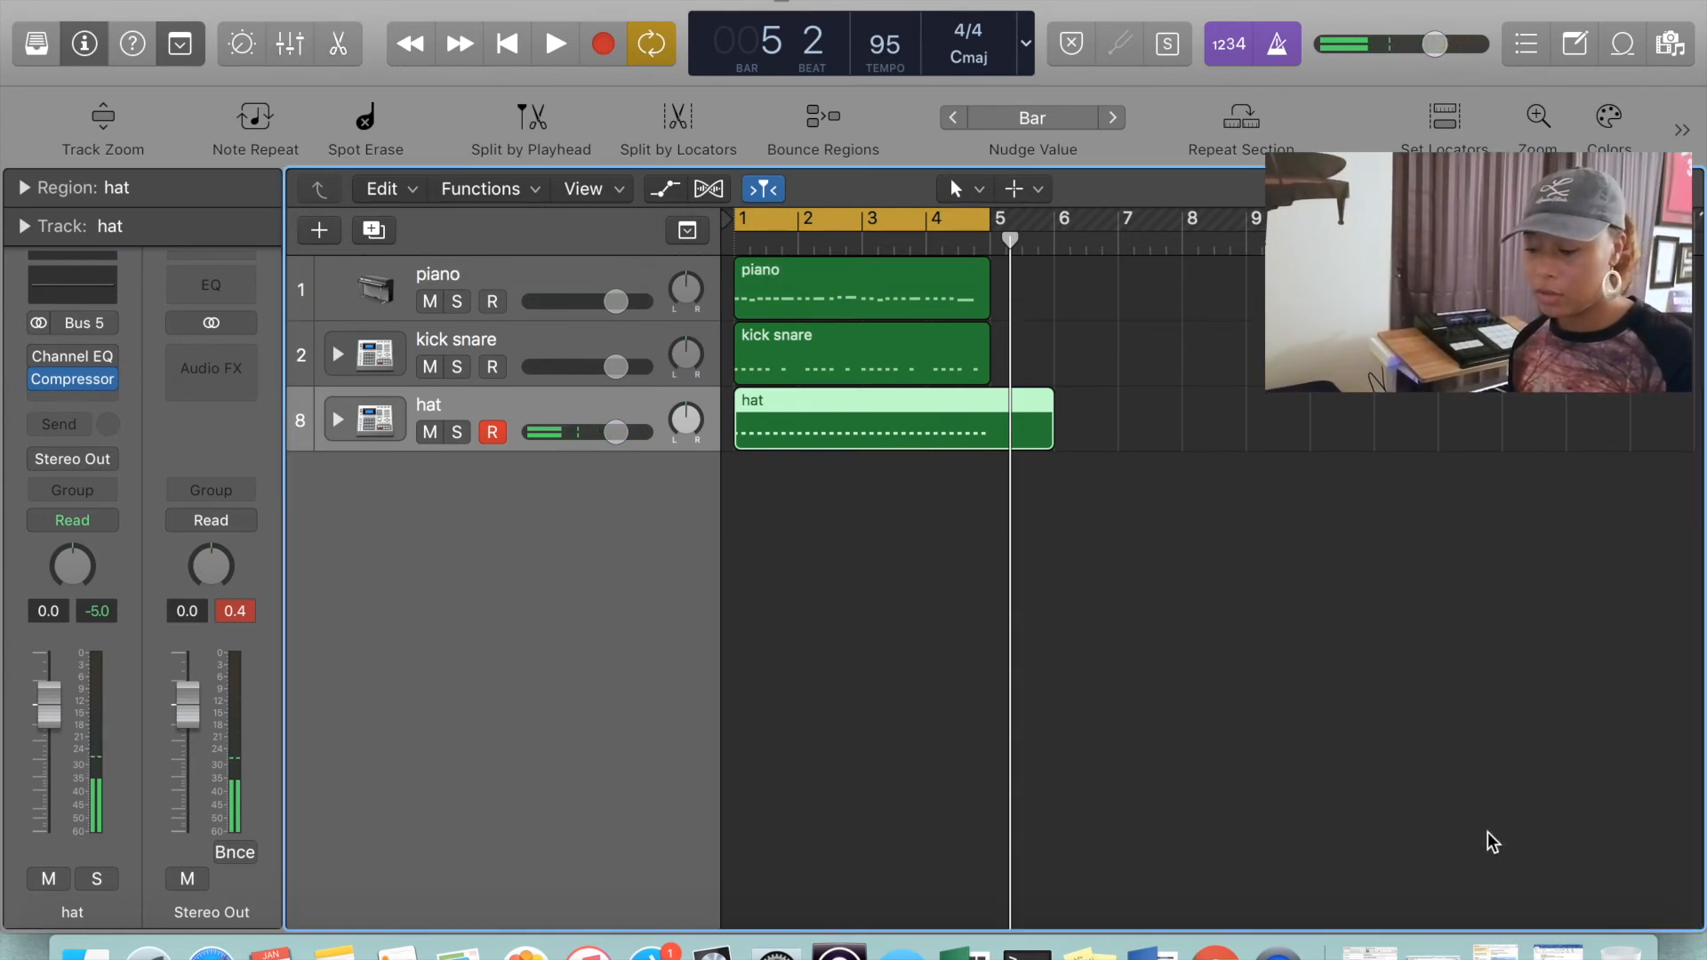
click(987, 251)
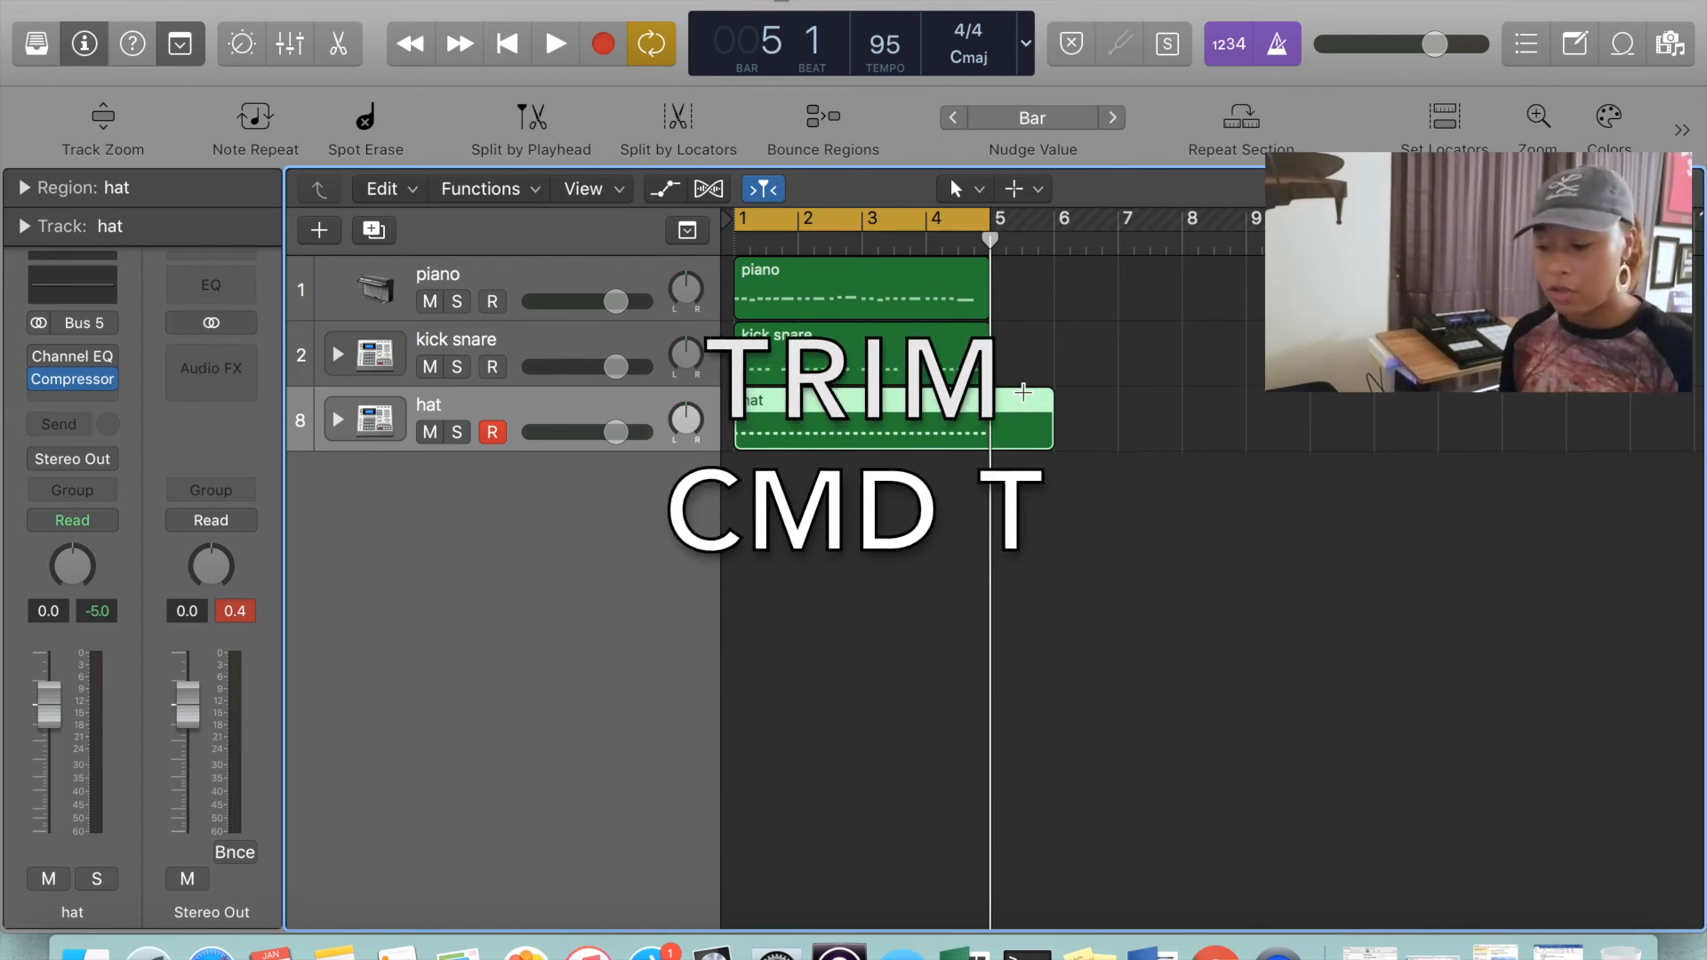
key(super+t)
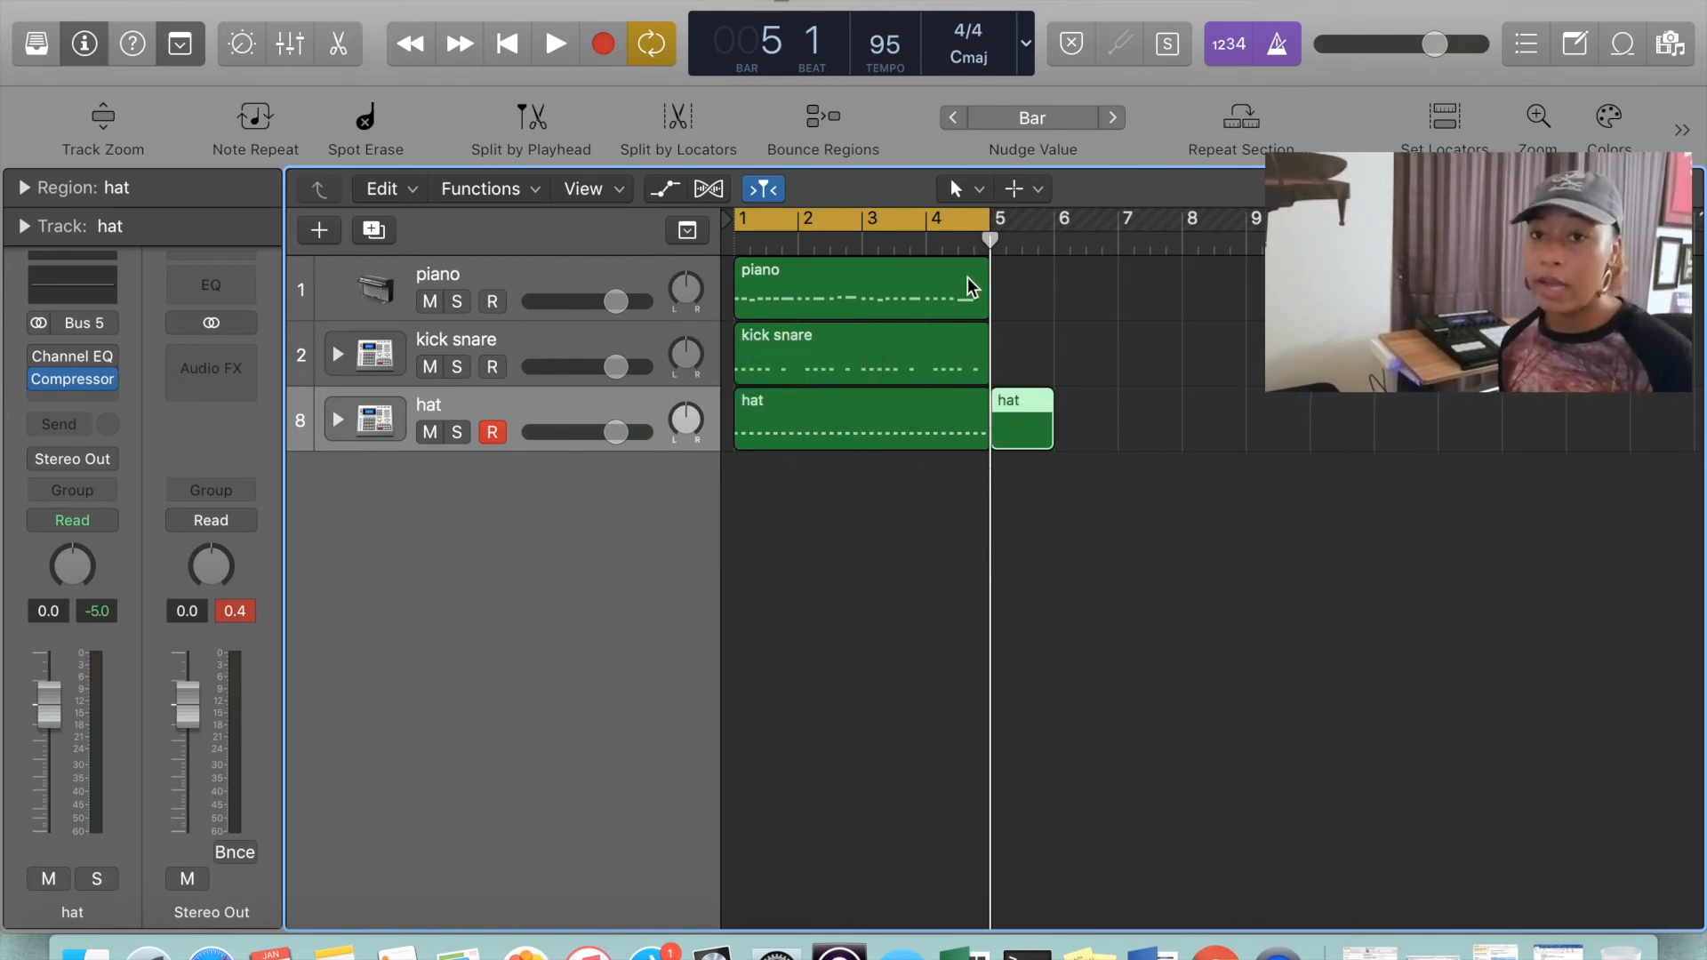
Split the piano region at the start of bar 3
click(861, 249)
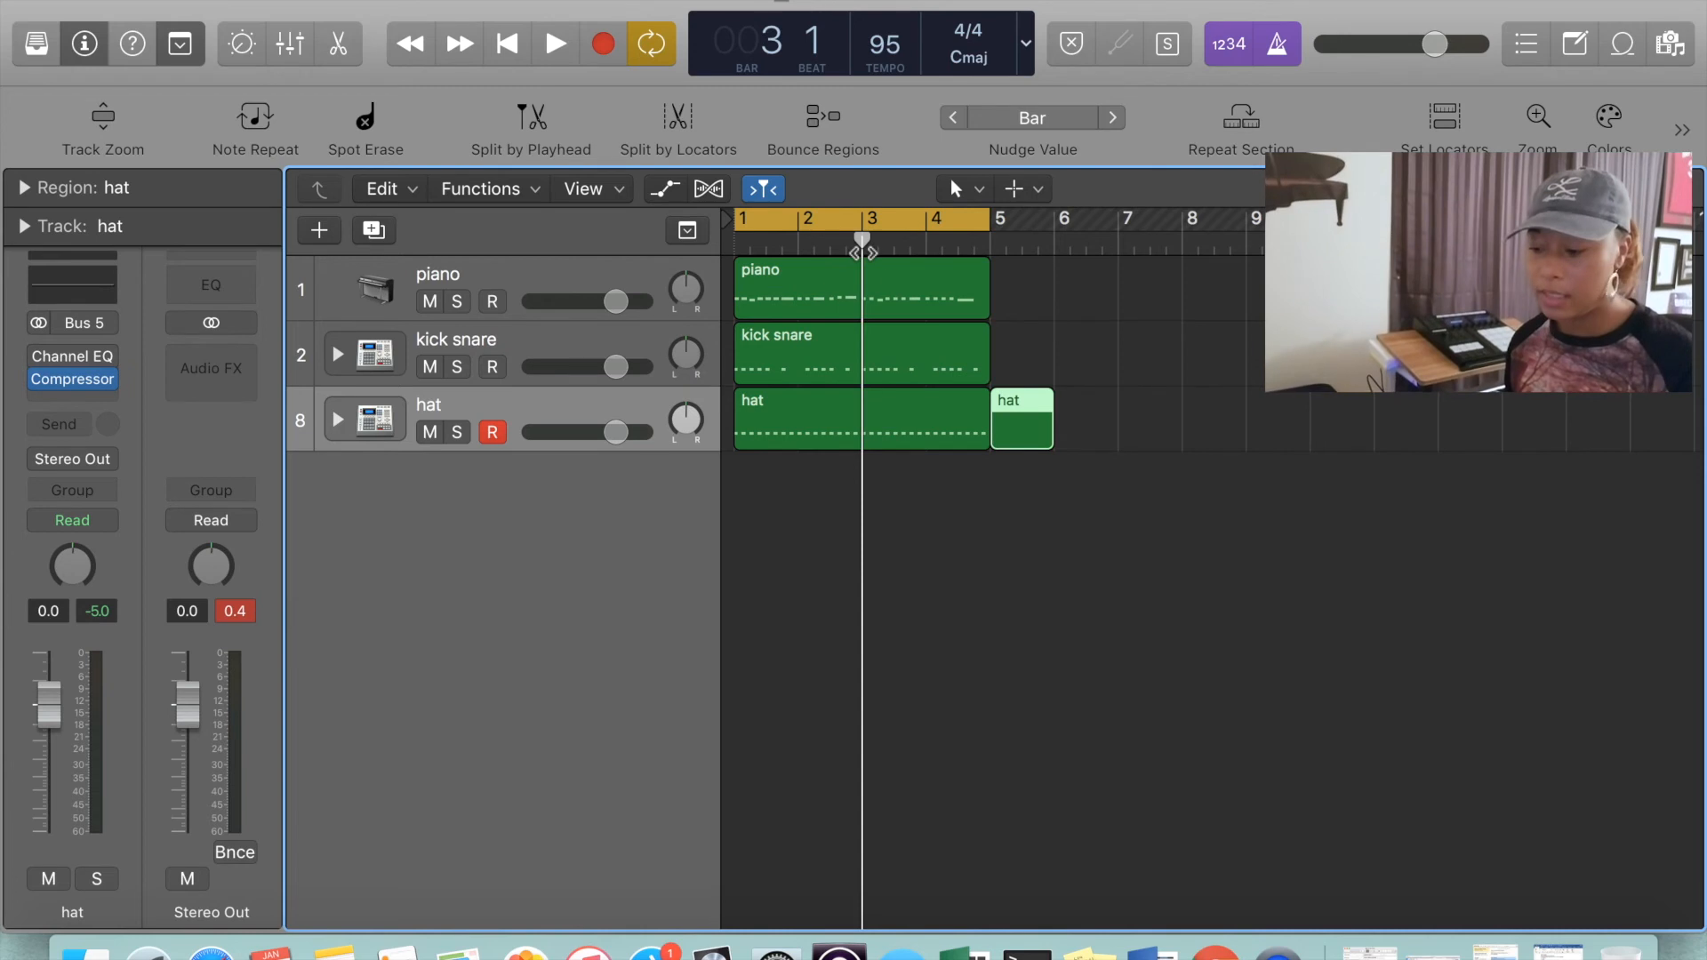
click(957, 297)
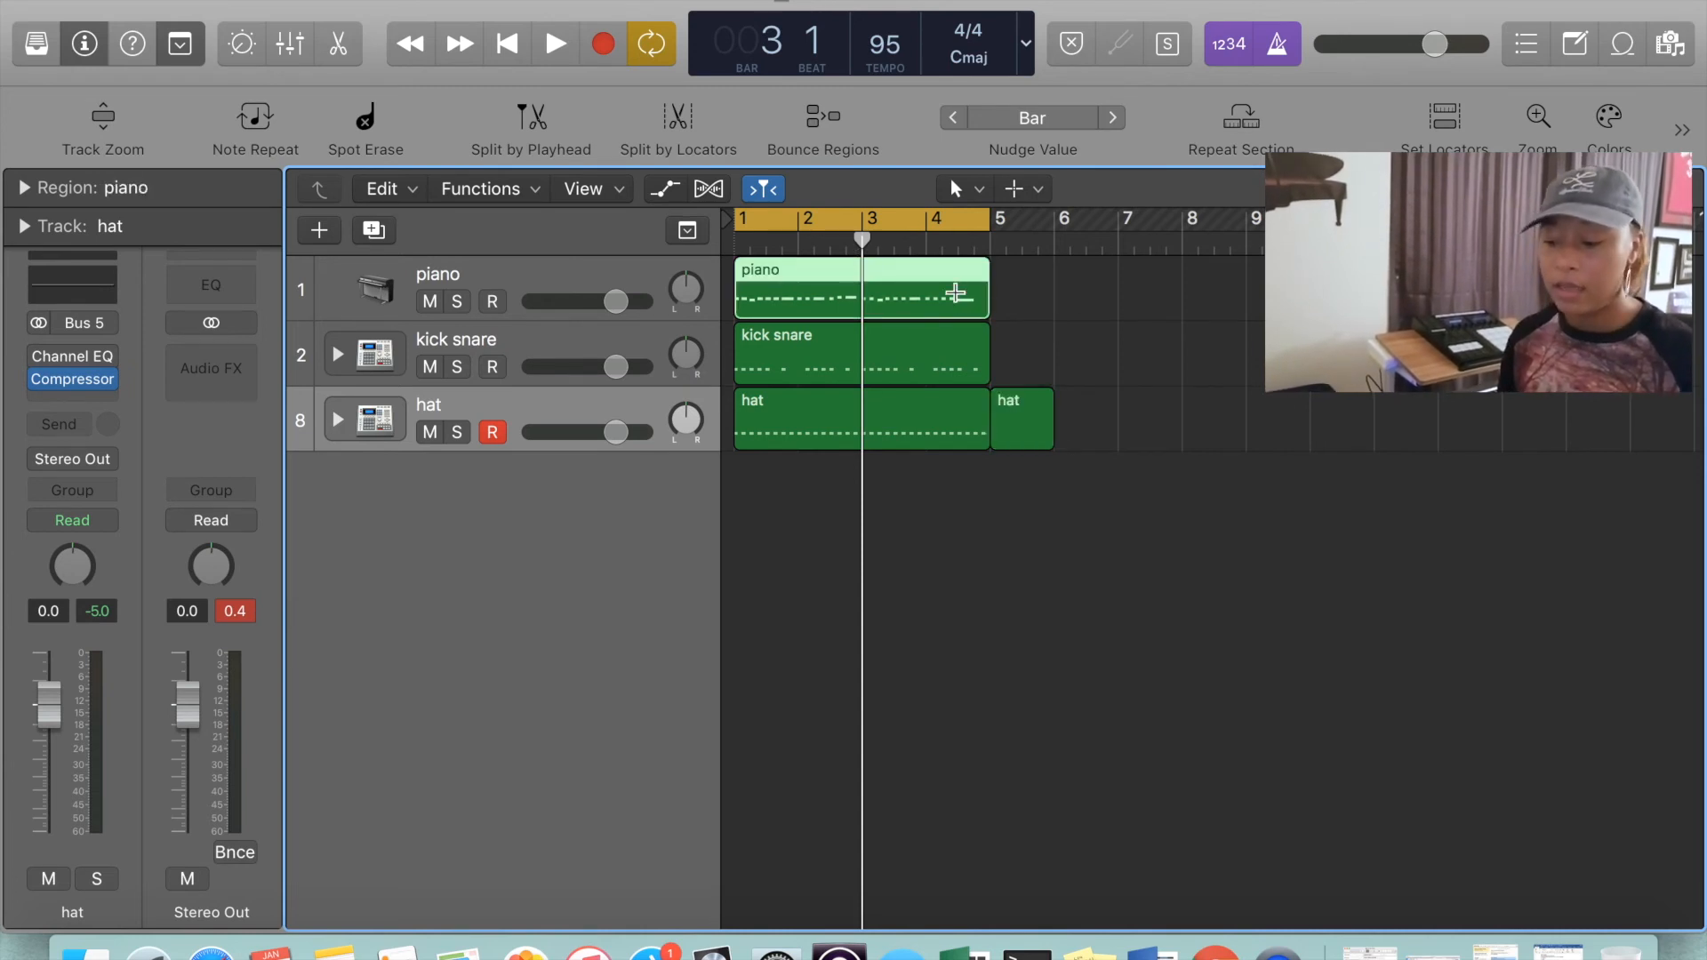
key(super+t)
Split the kick snare region and the four-bar hat region together at the start of bar 2
drag(926, 506, 915, 312)
click(793, 252)
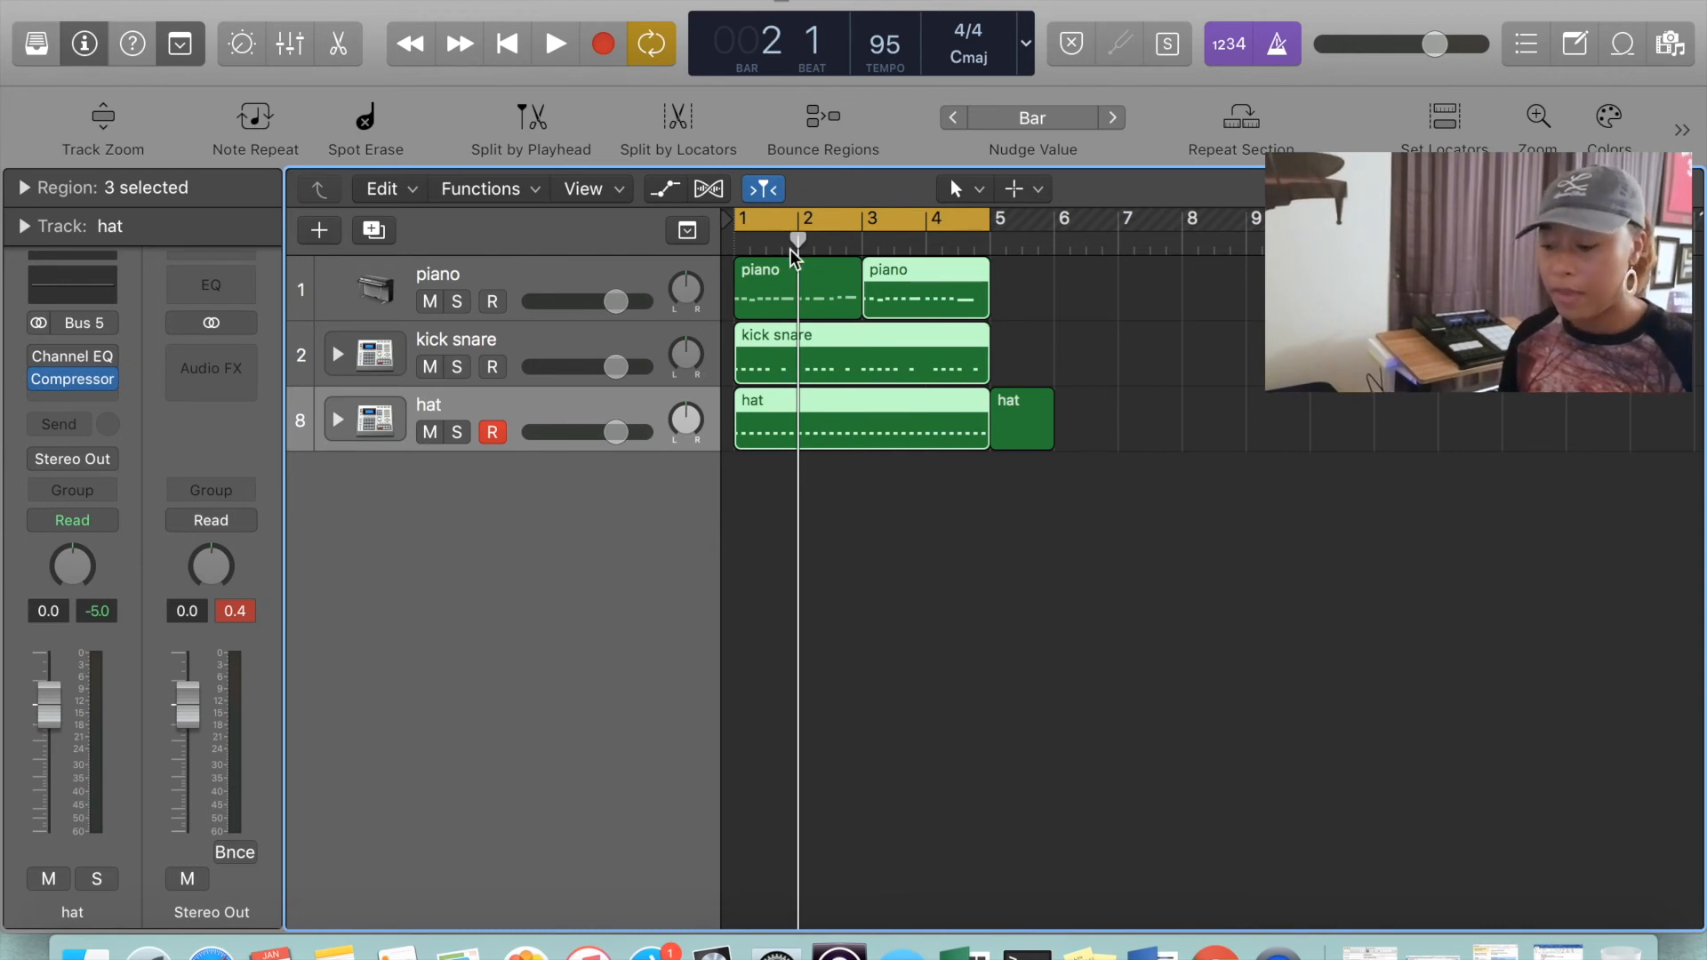
key(super+t)
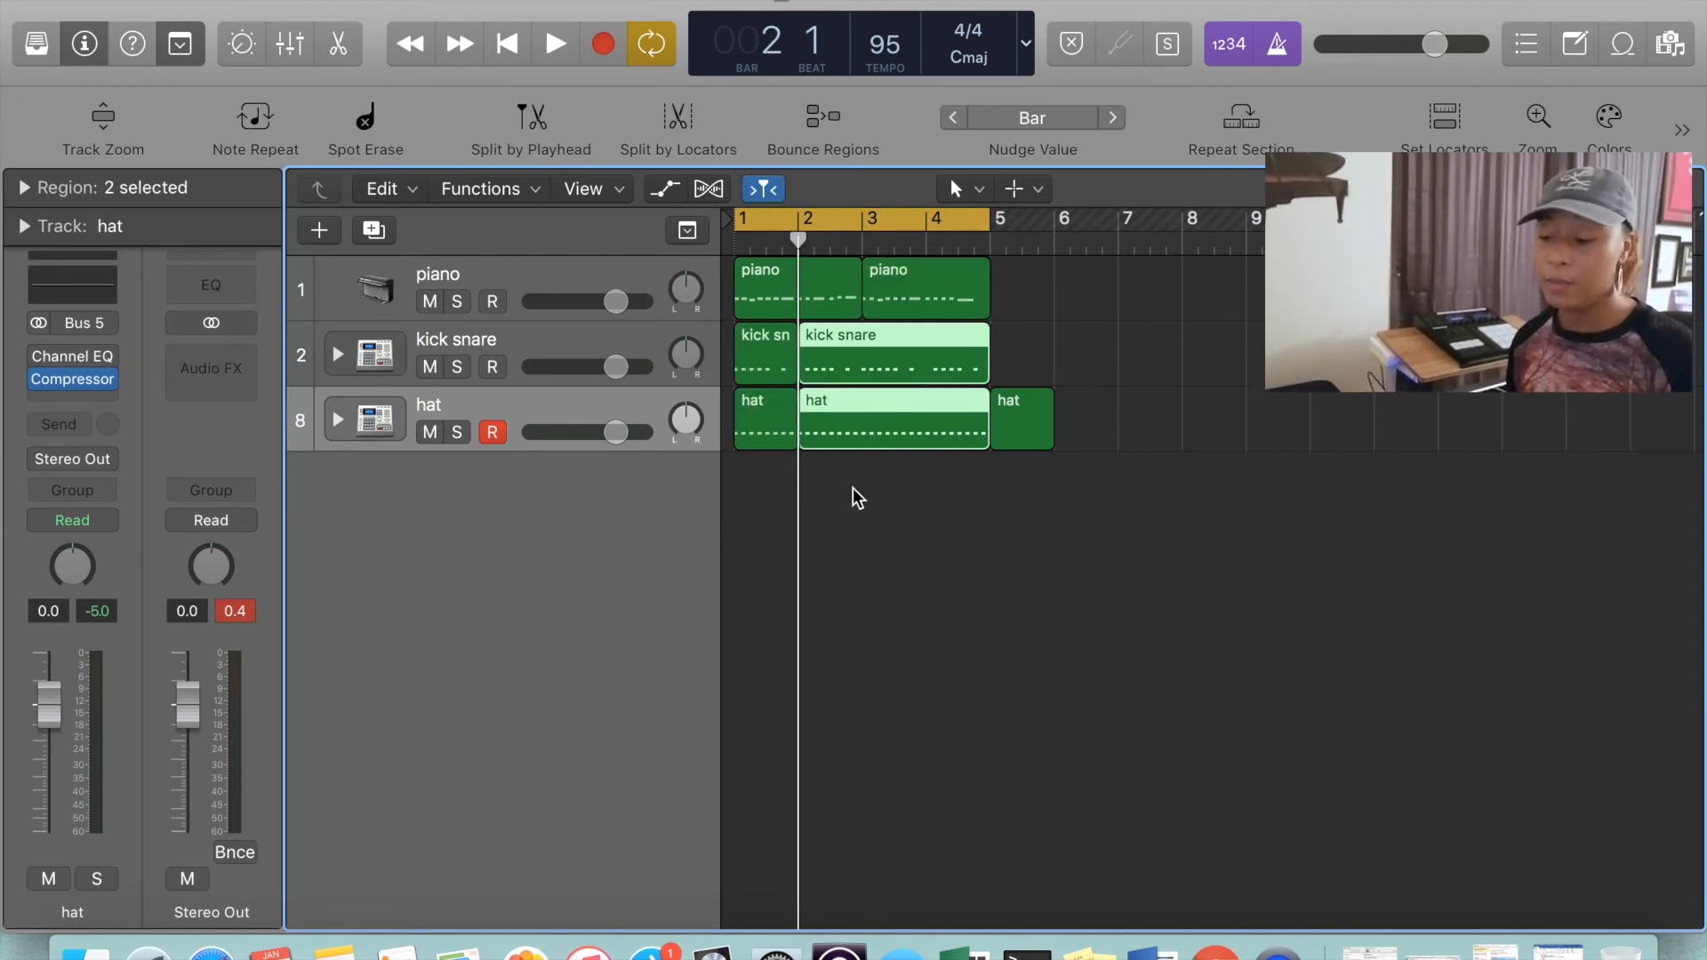
Join the two piano regions into one four-bar region
click(880, 501)
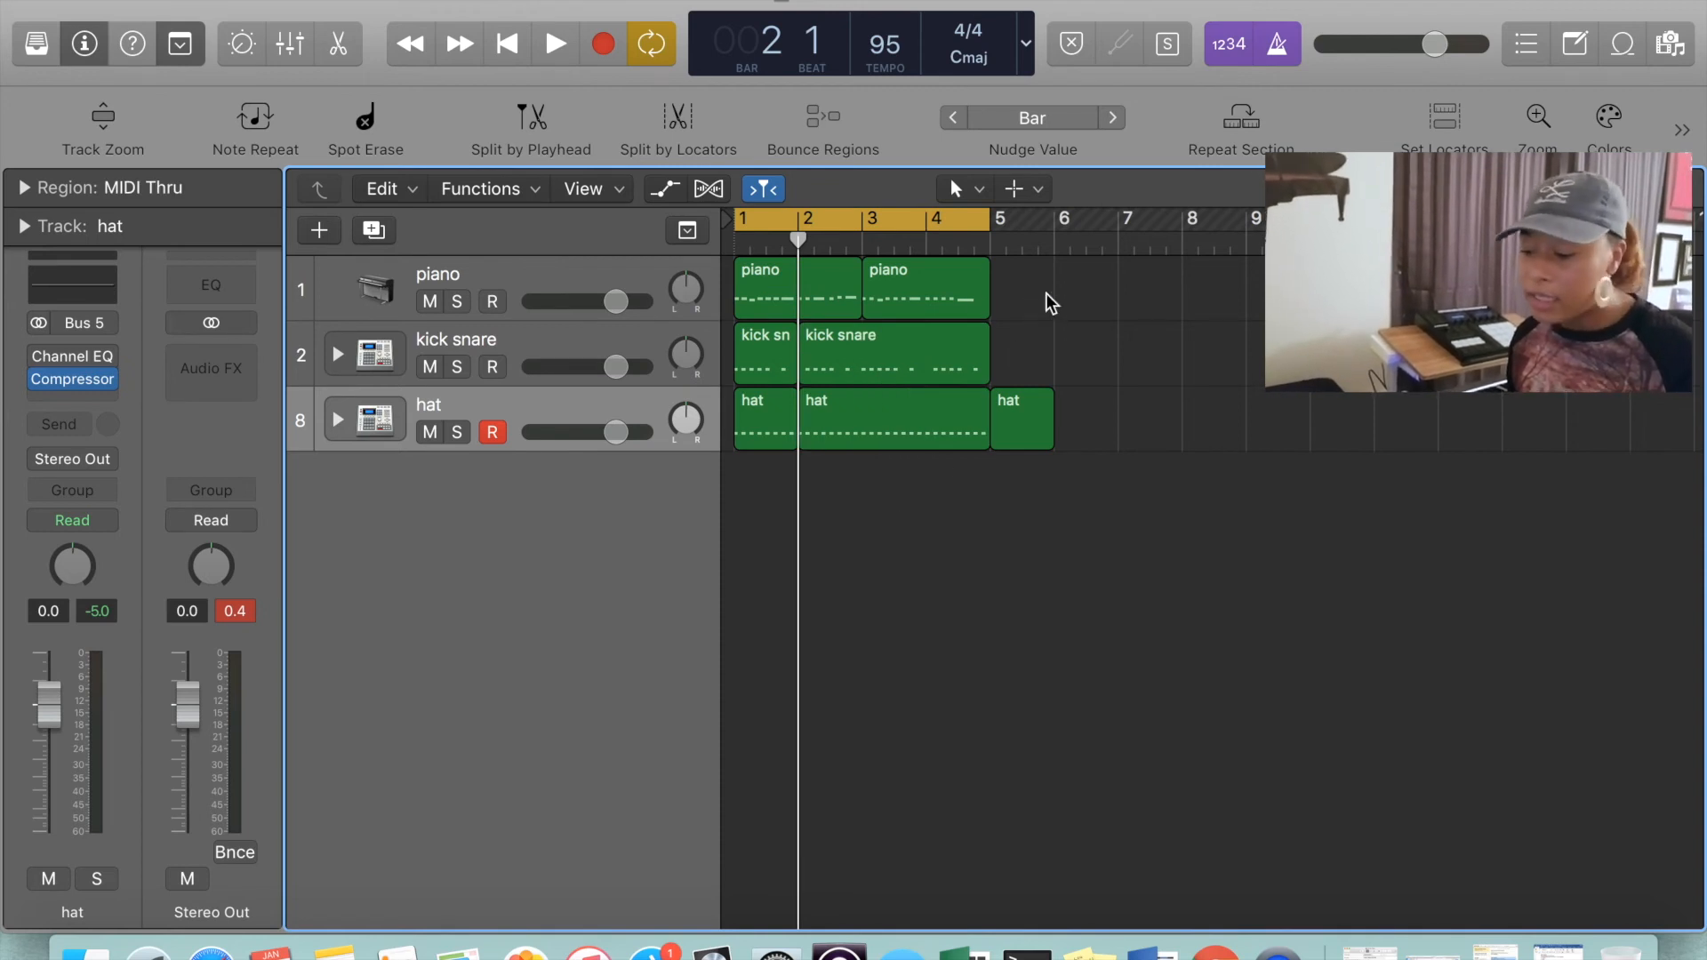
drag(1048, 292, 811, 279)
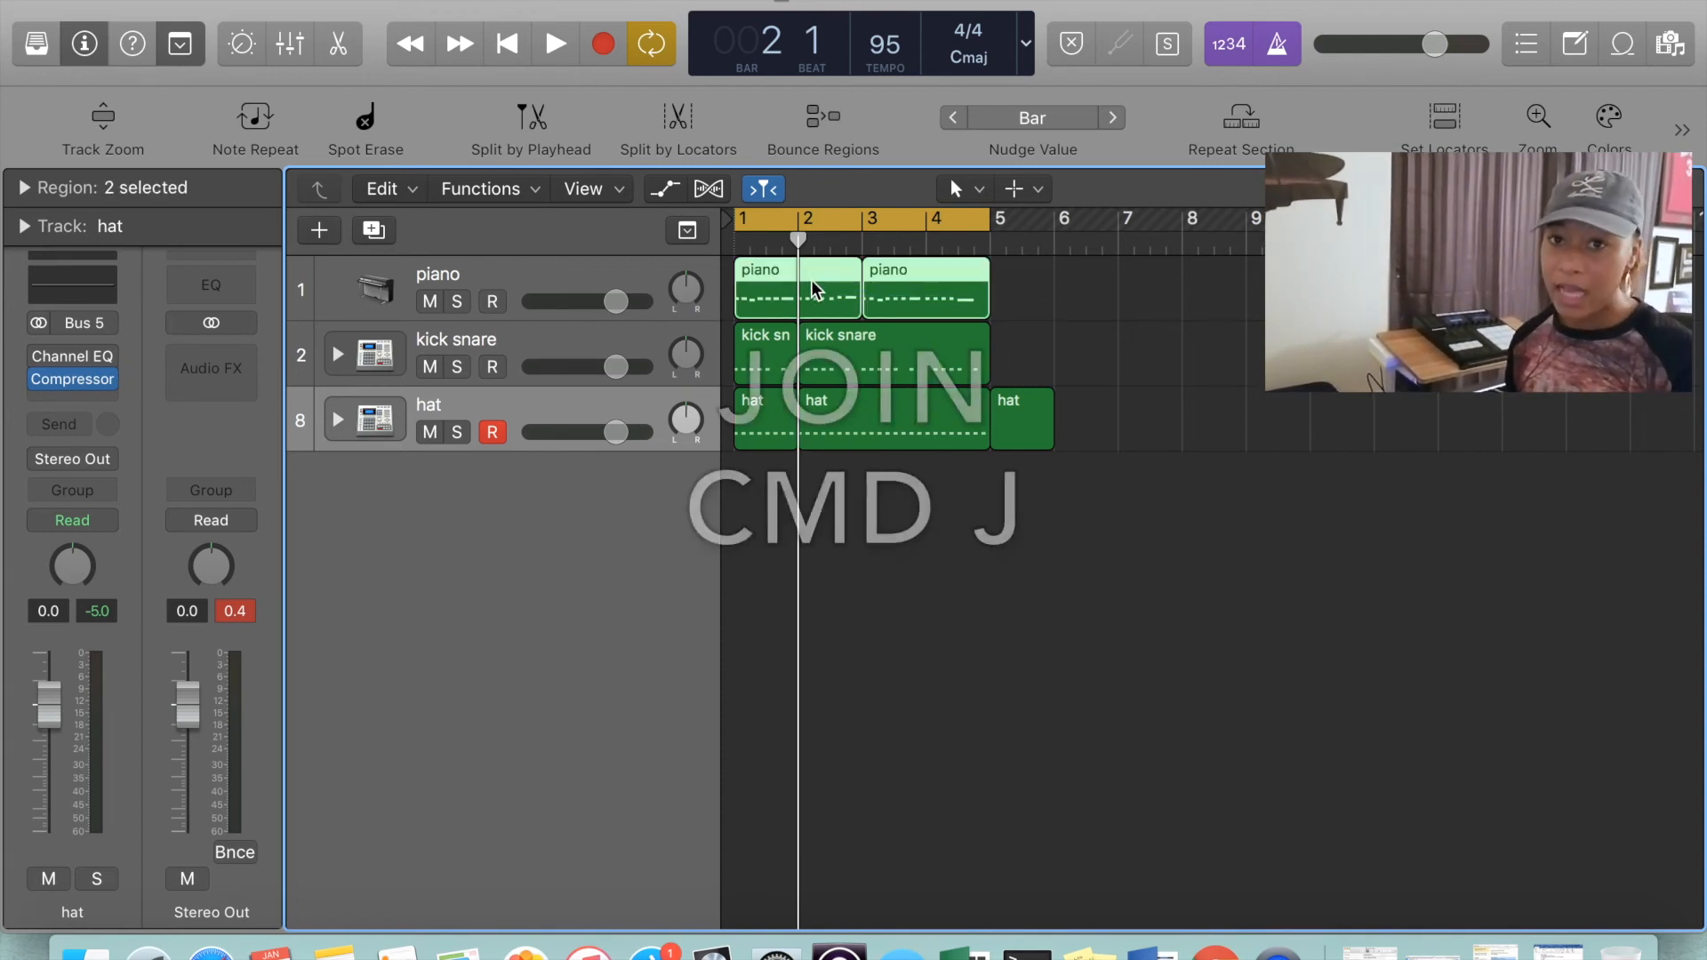
key(super+j)
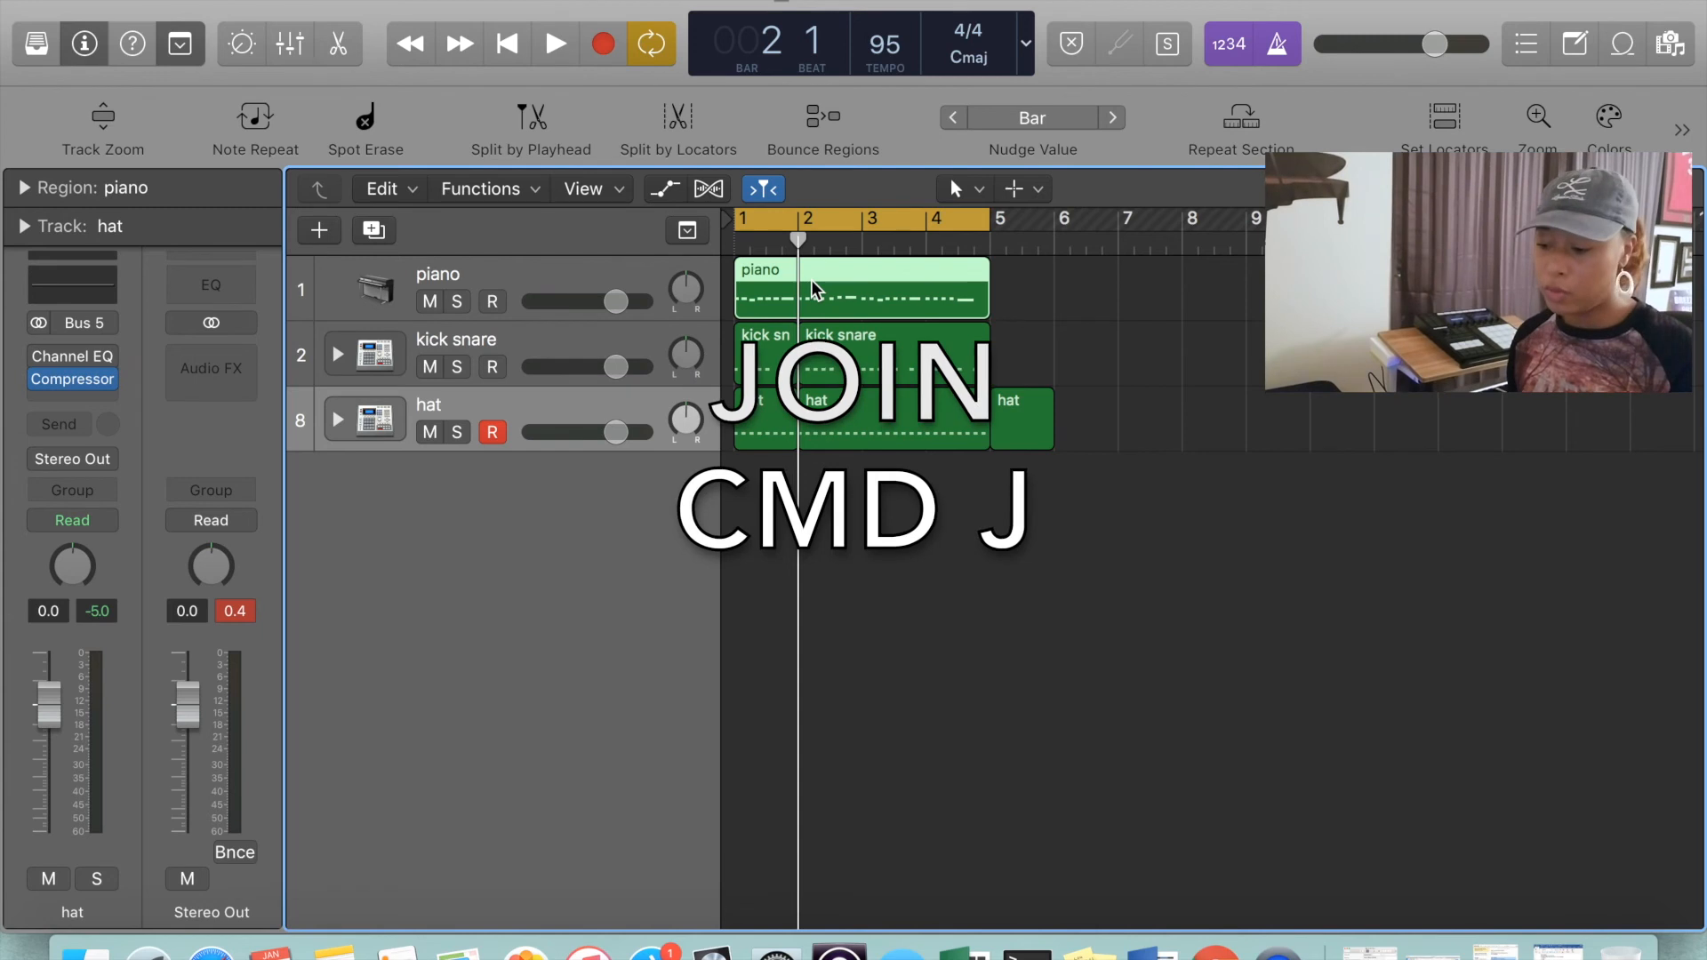
Delete the empty leftover hat region in bar 5
click(1129, 439)
click(1016, 436)
key(Delete)
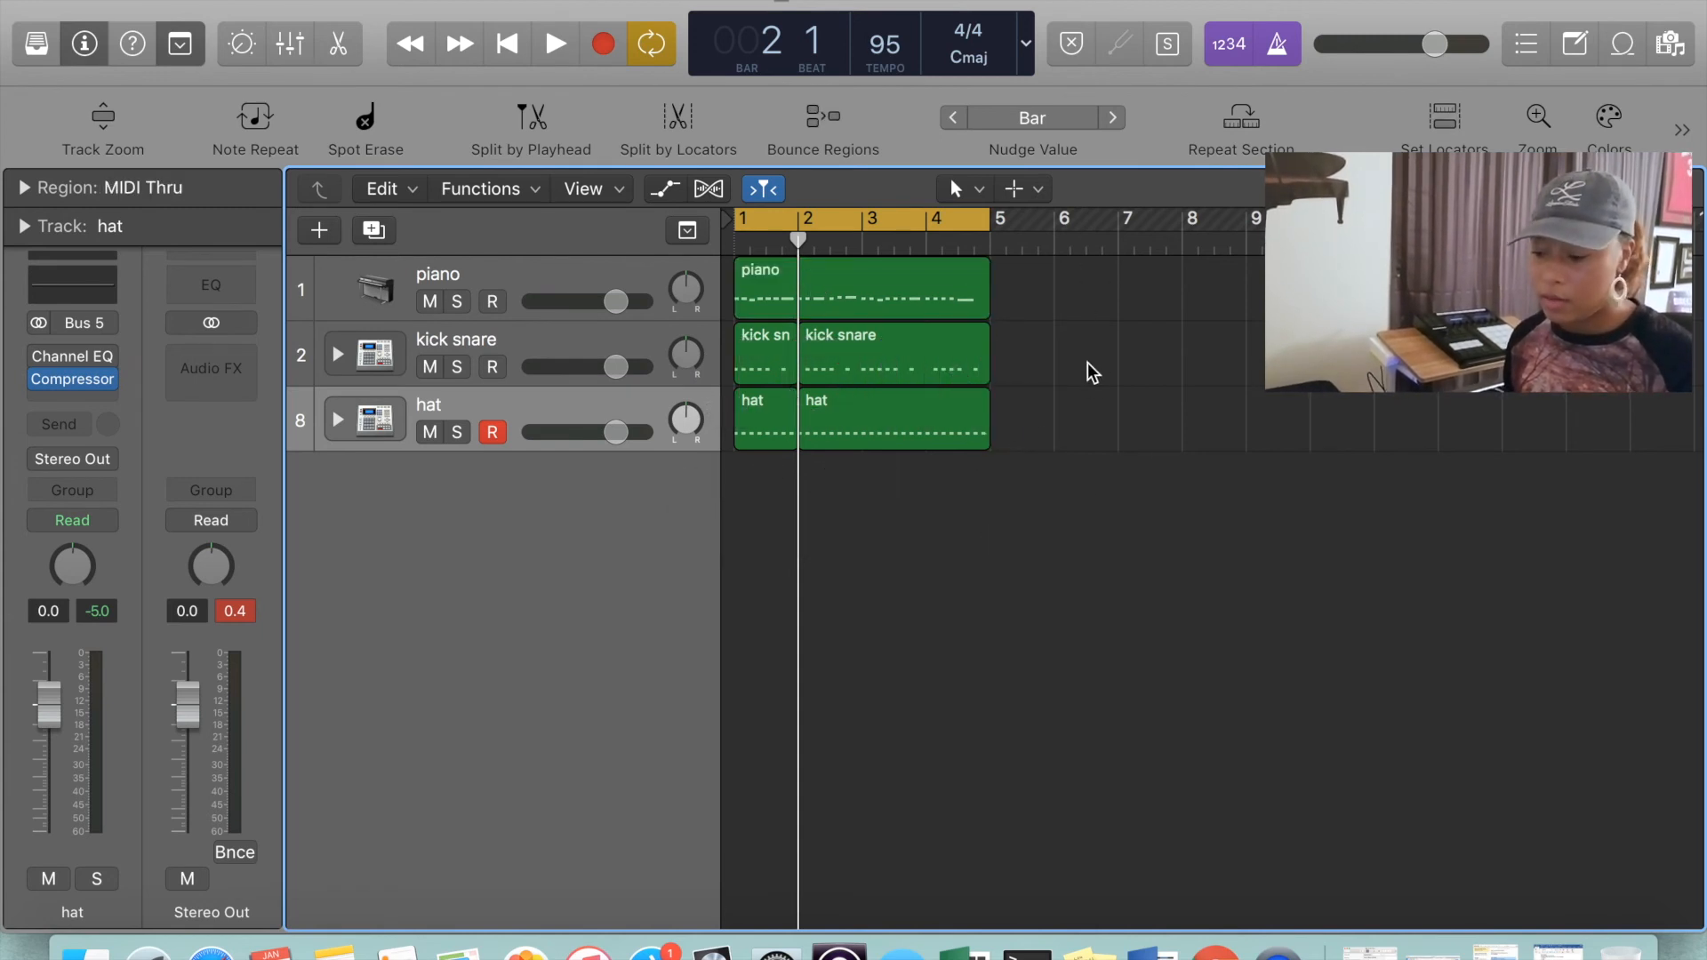
Join the two kick snare regions into one and select both hat regions
click(811, 354)
shift+click(772, 350)
key(super+j)
drag(1031, 409, 754, 439)
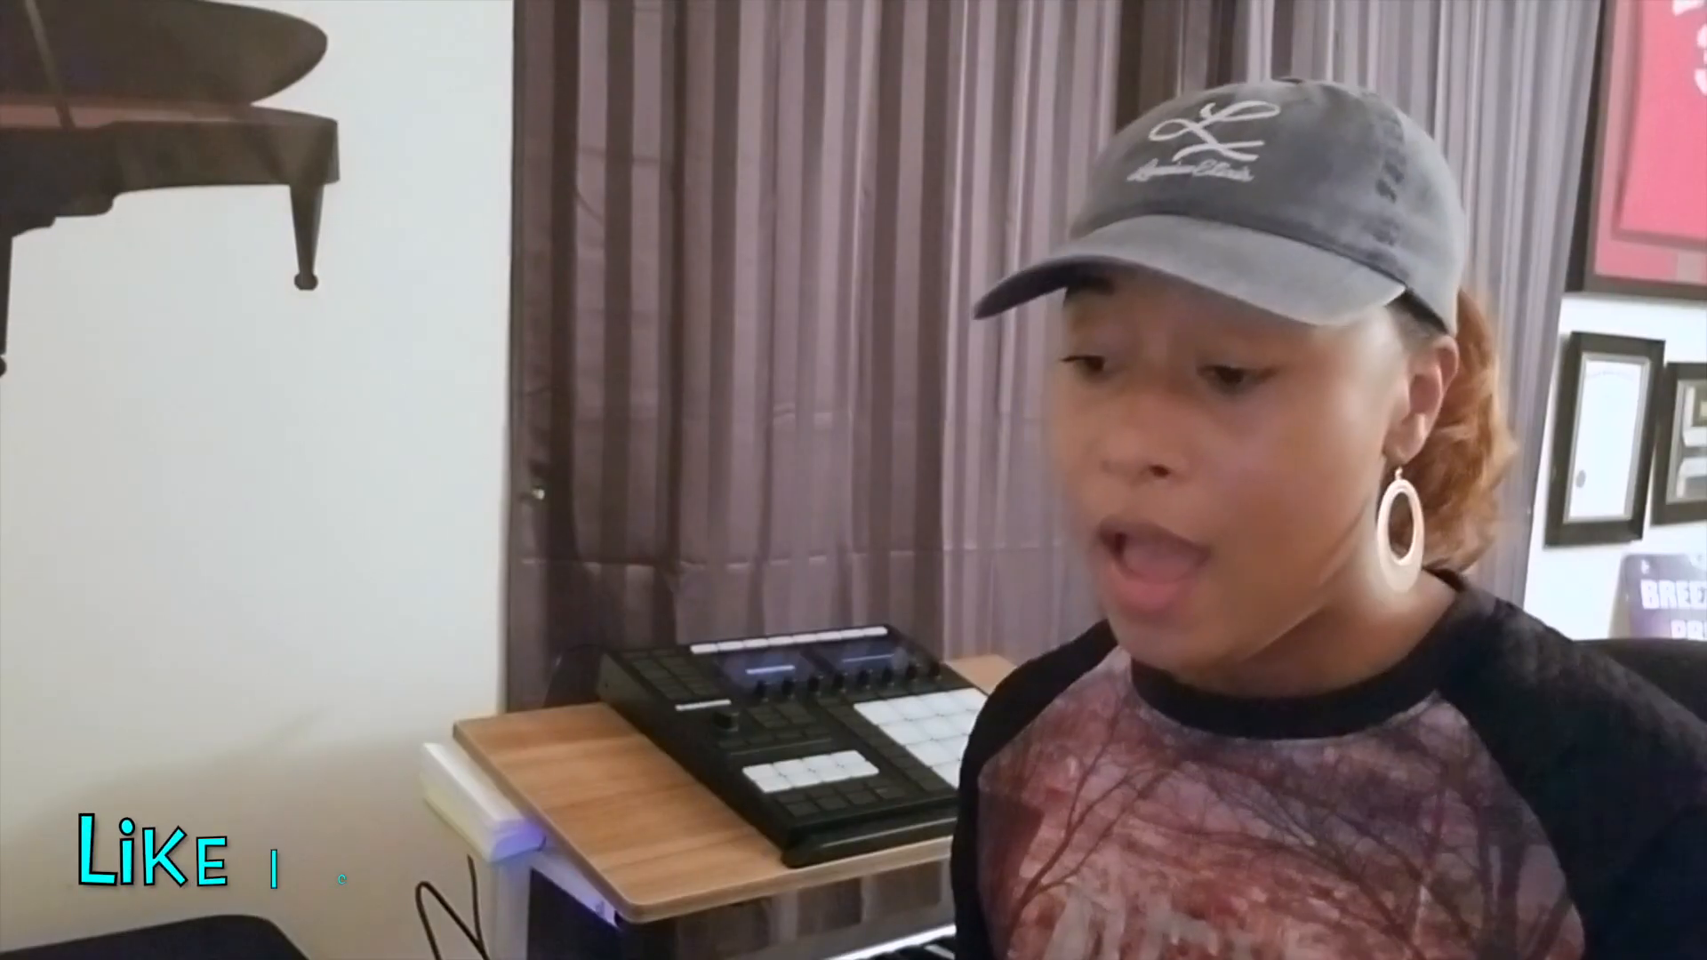